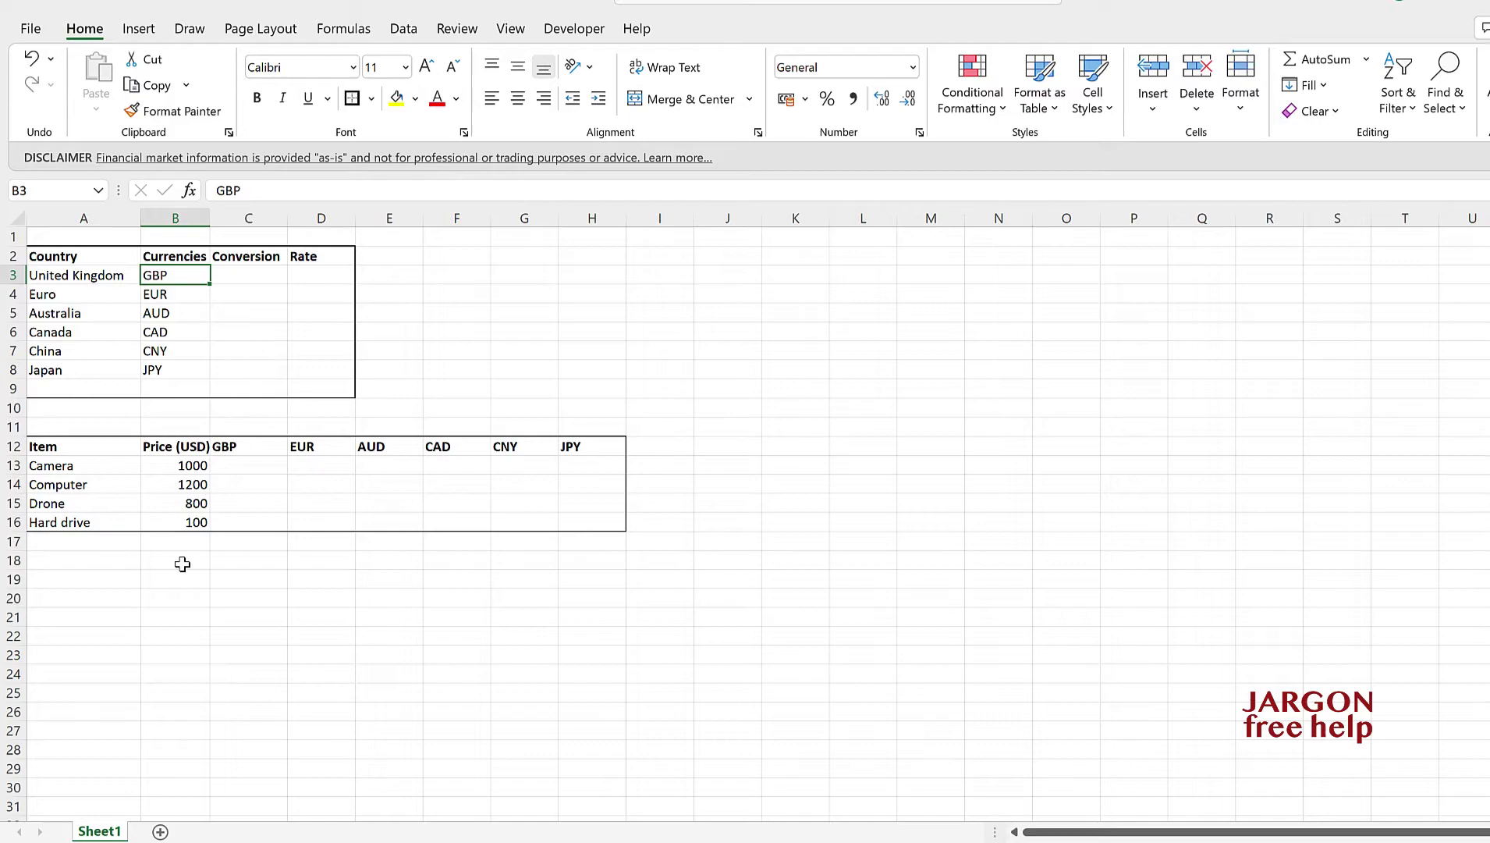
Enter USD/GBP and USD/EUR in the first two Conversion cells, starting at C3.
click(262, 274)
click(82, 274)
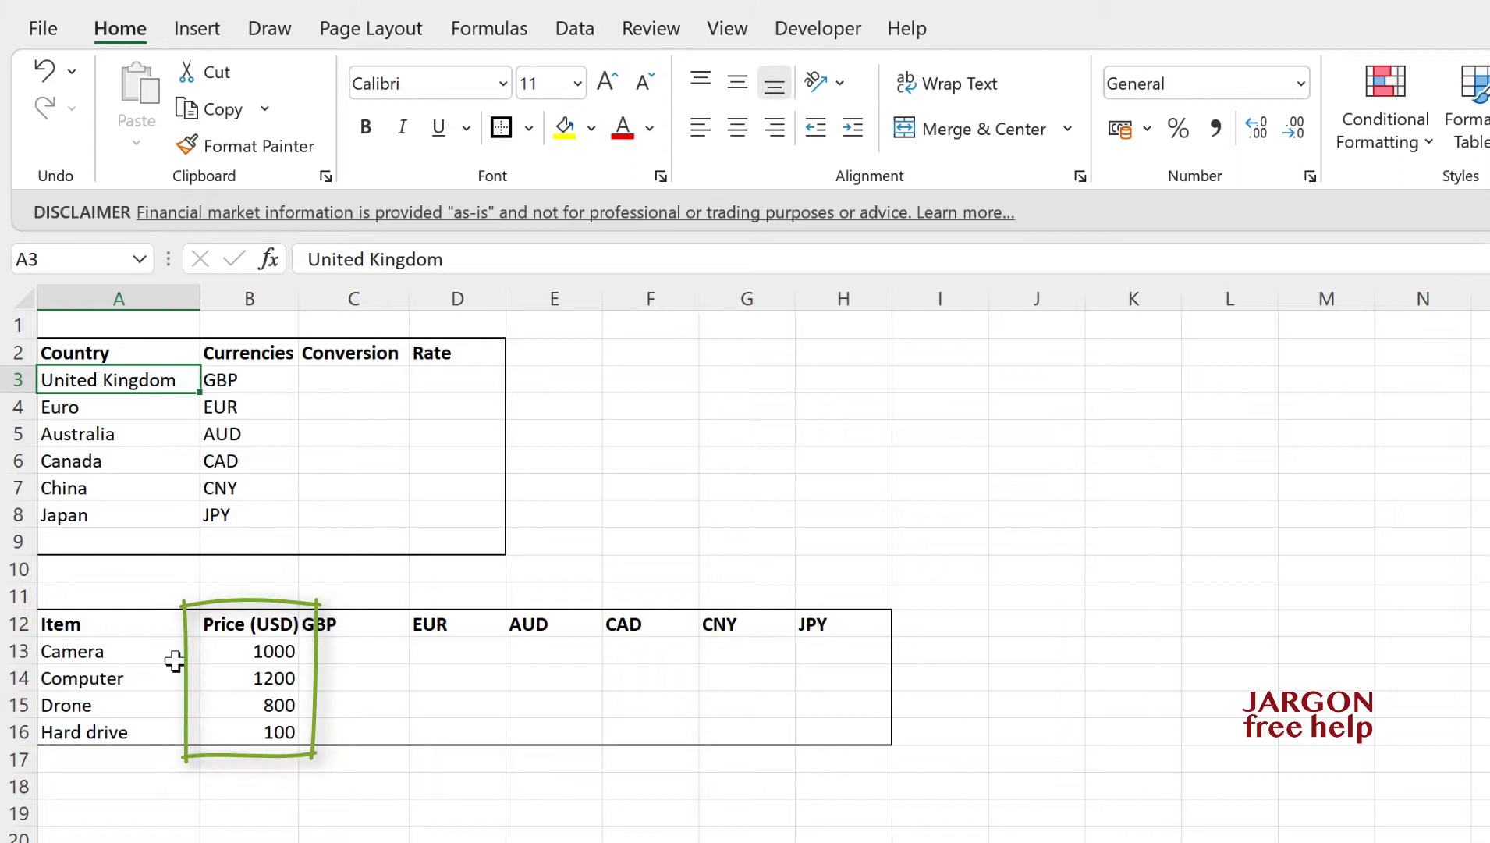
click(356, 379)
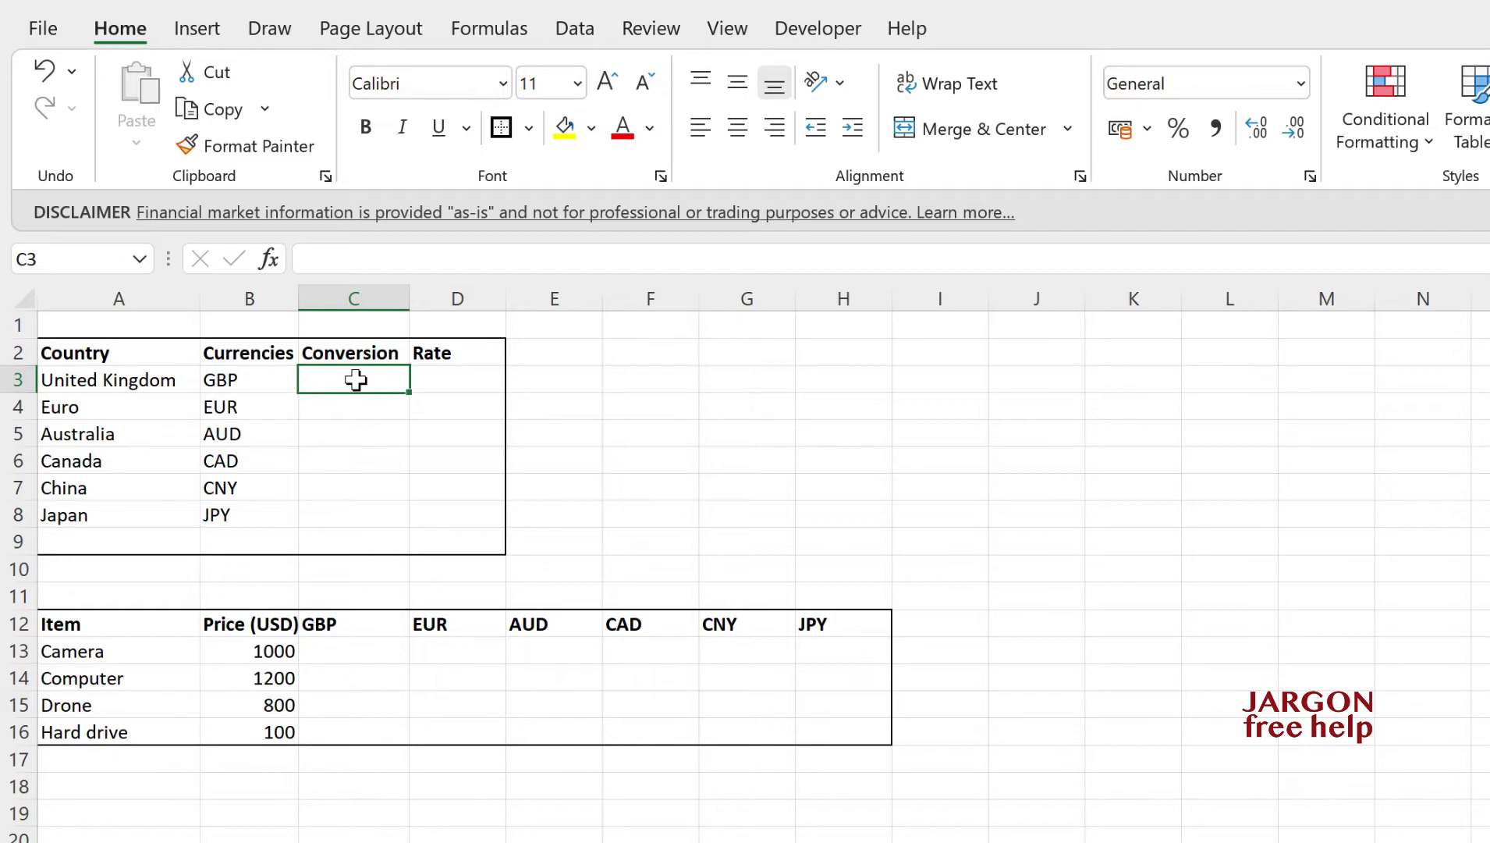
text(USD)
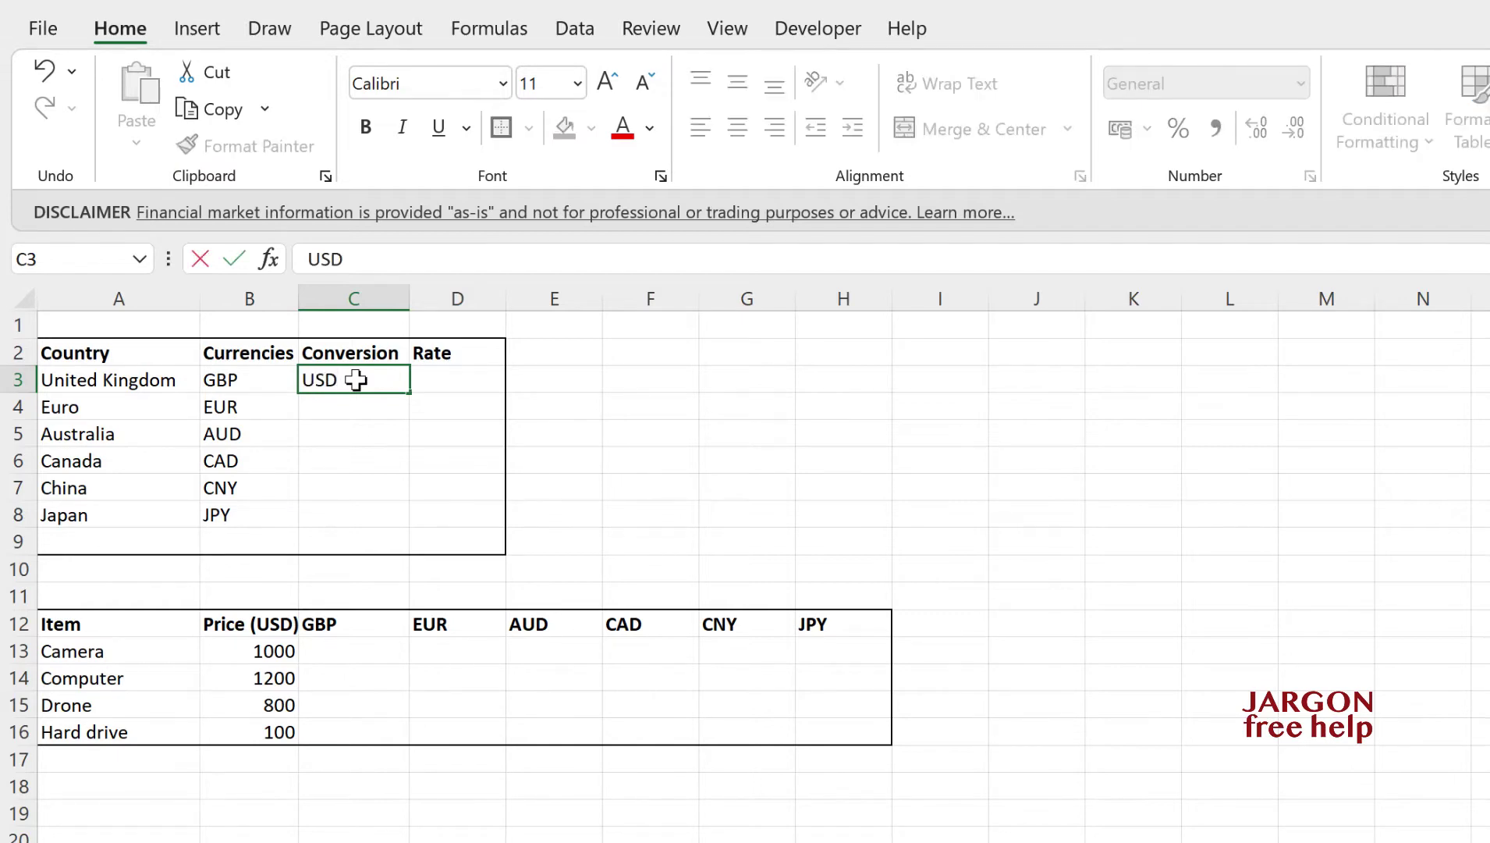
text(/GBP)
key(Return)
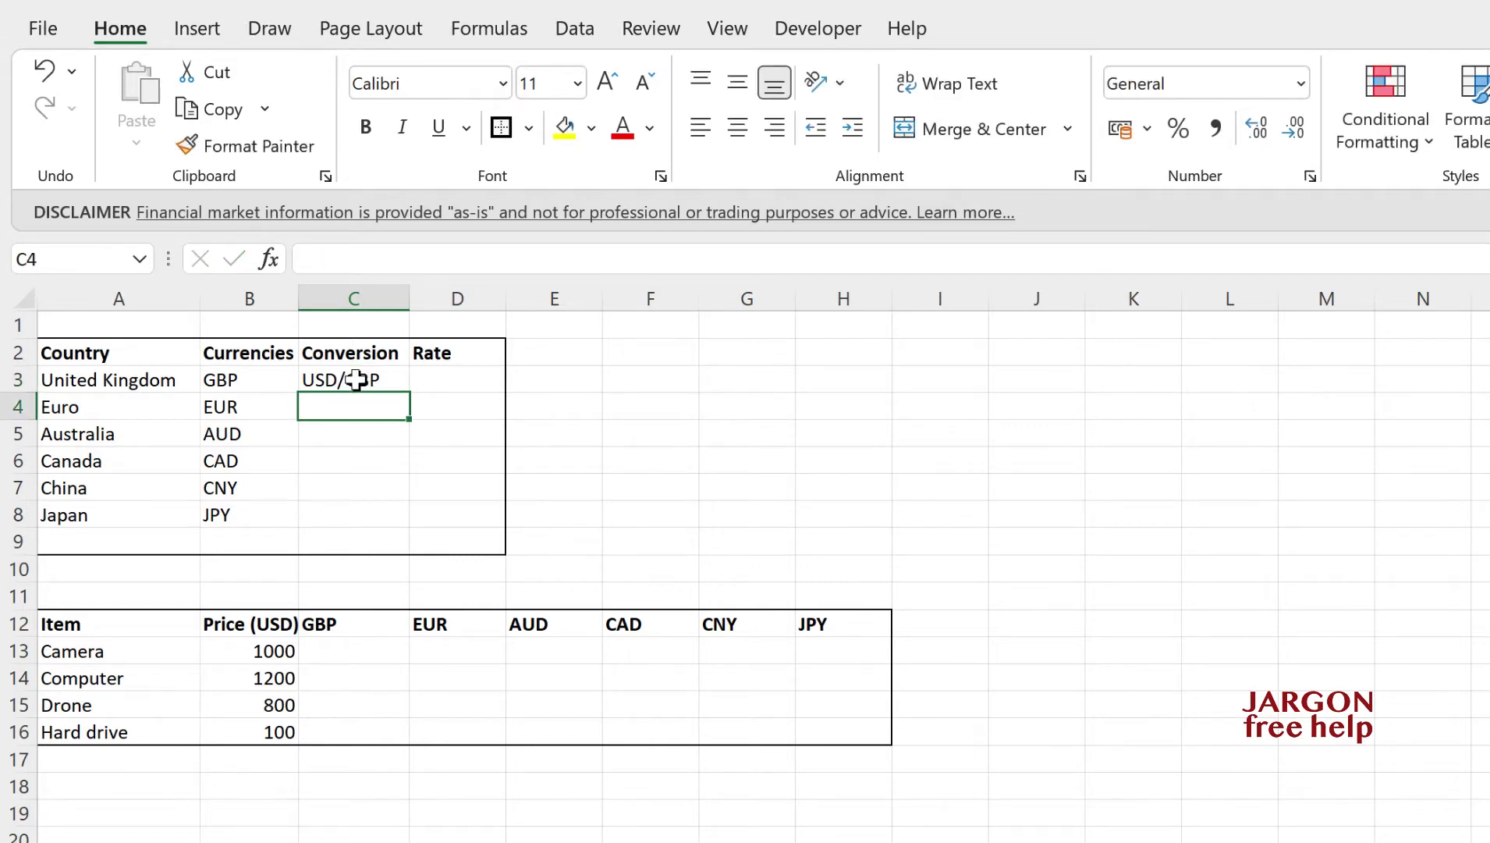
text(USD)
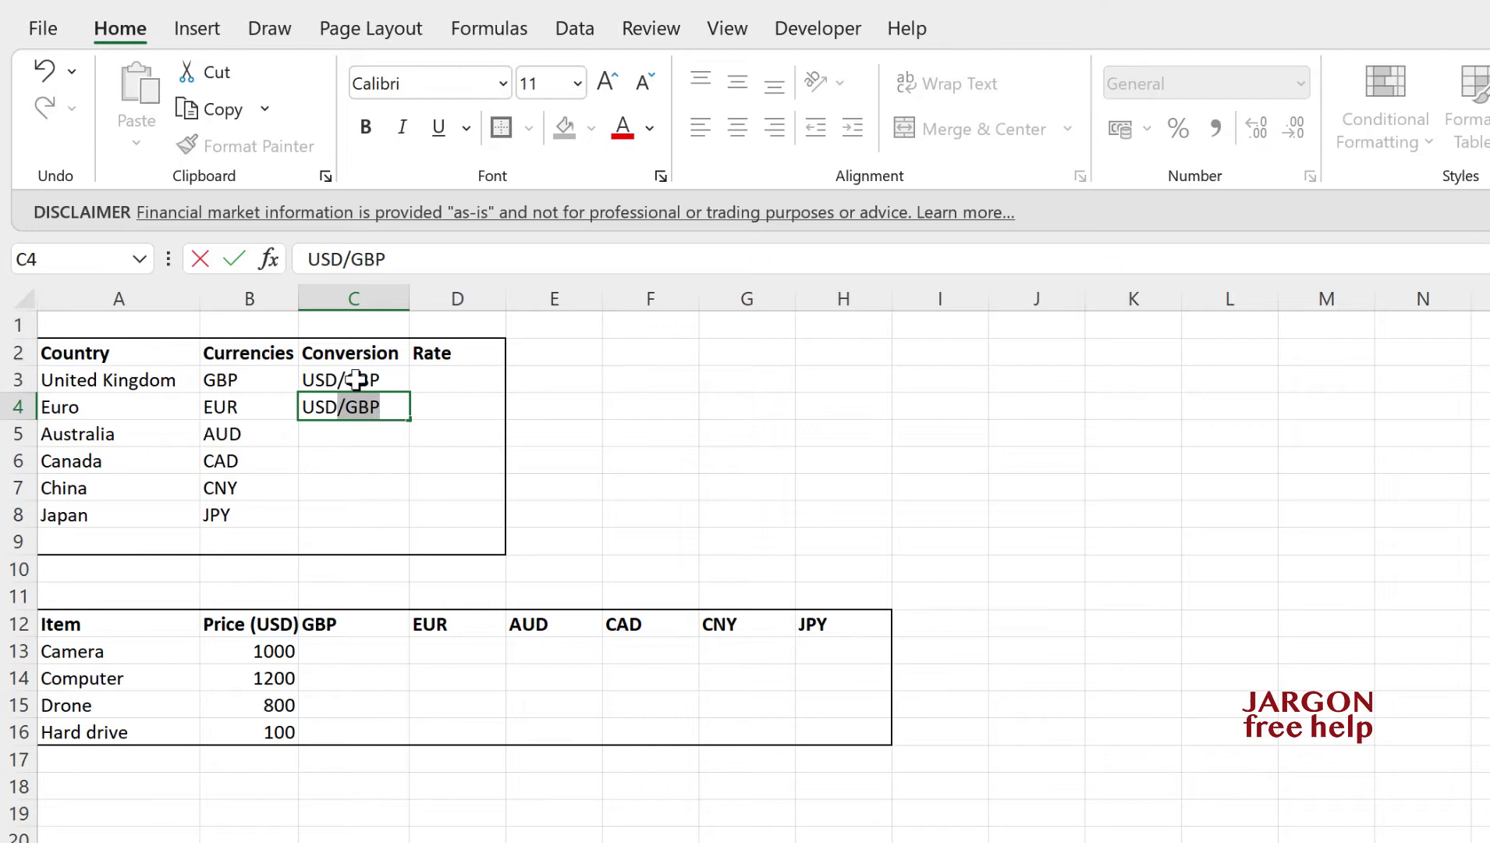
text(/EUR)
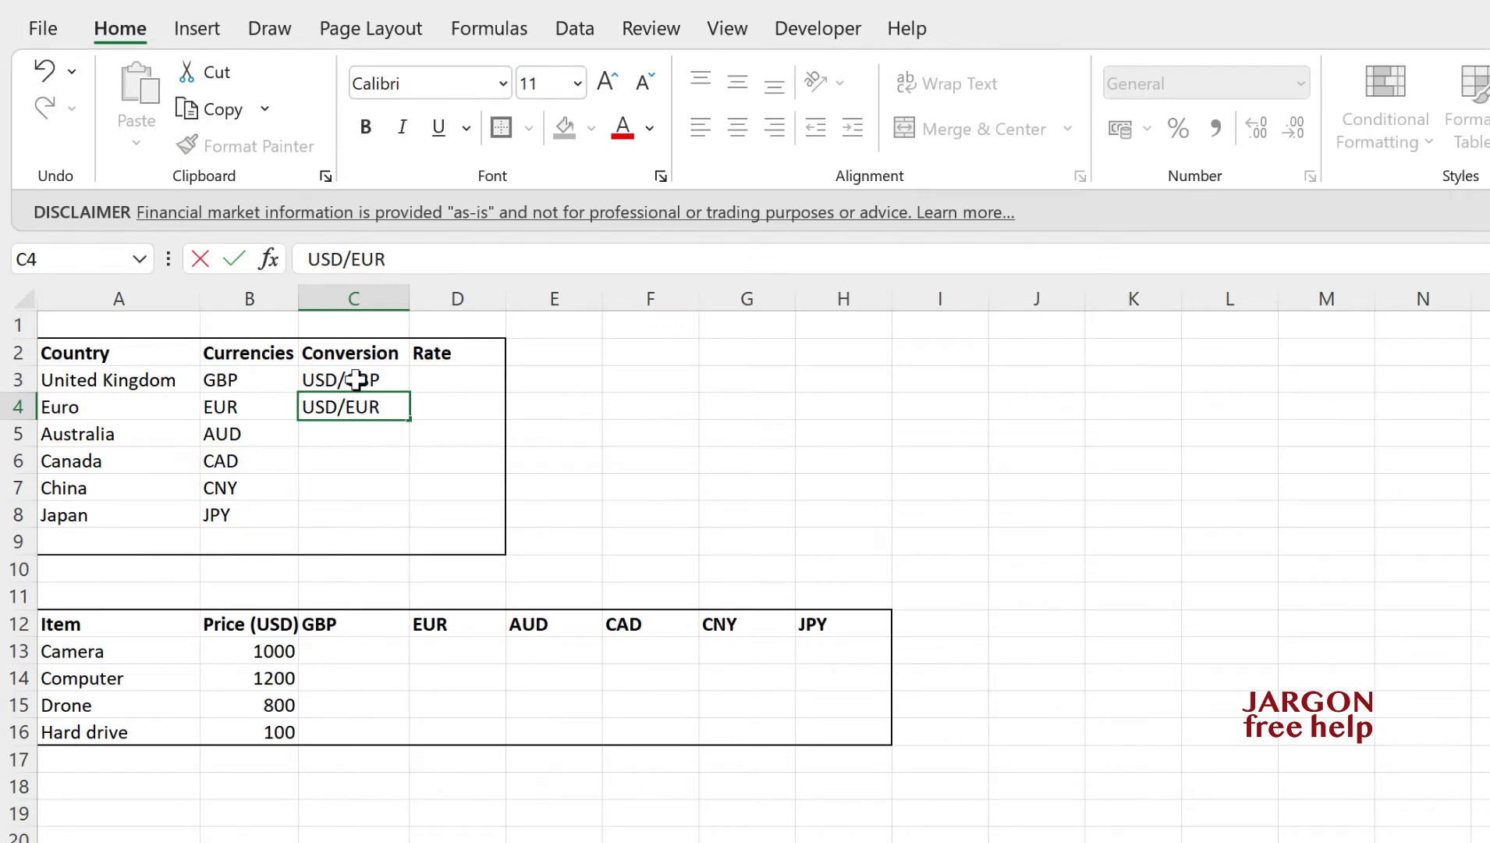
key(Return)
Add USD/AUD, USD/CAD and USD/CNY below them, then begin typing USD/JPY for Japan.
text(USD/AUD)
key(Return)
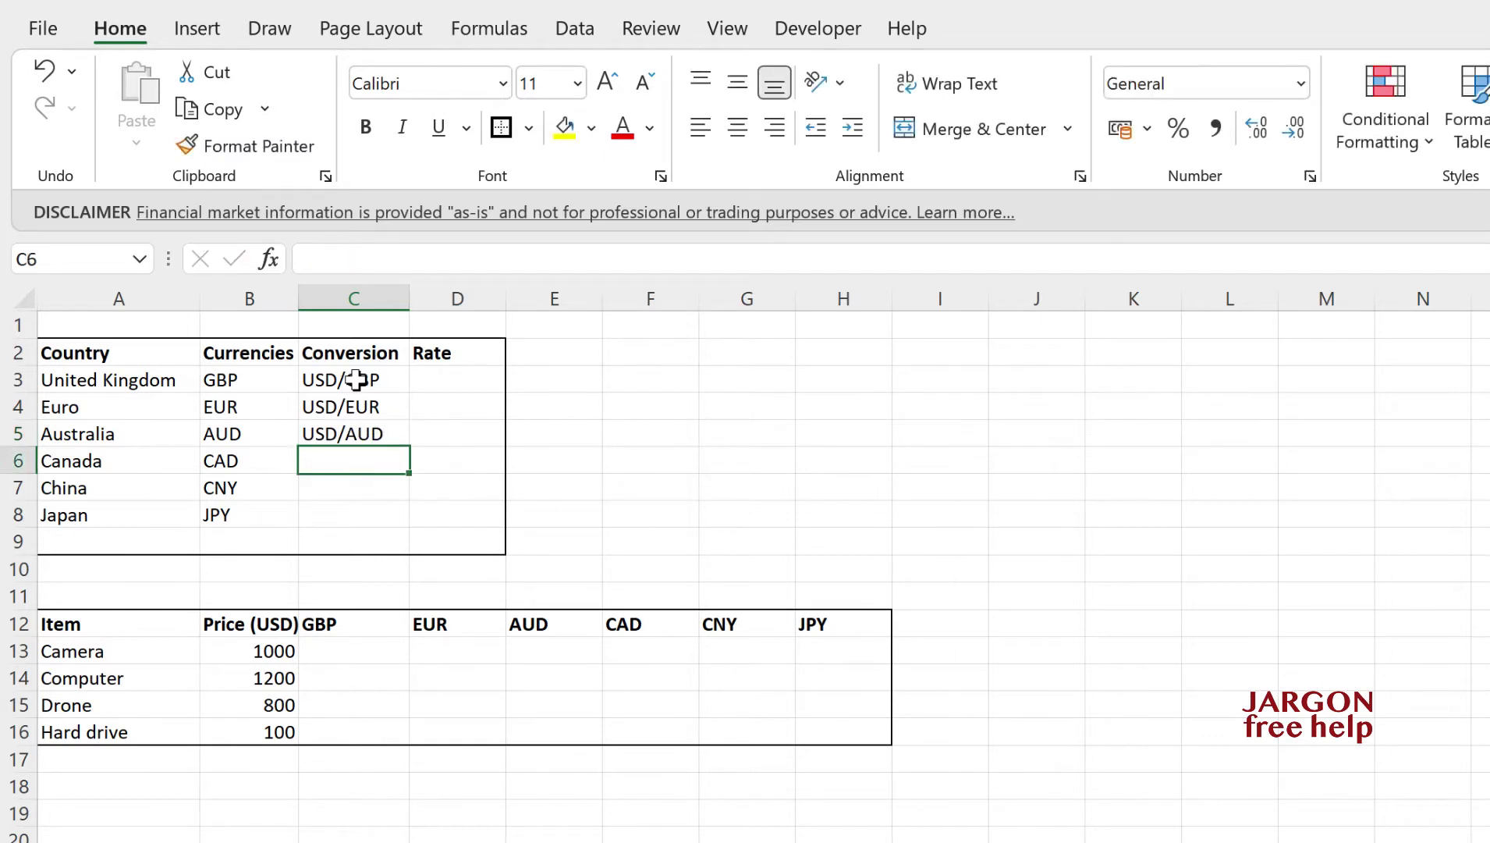
text(USD/)
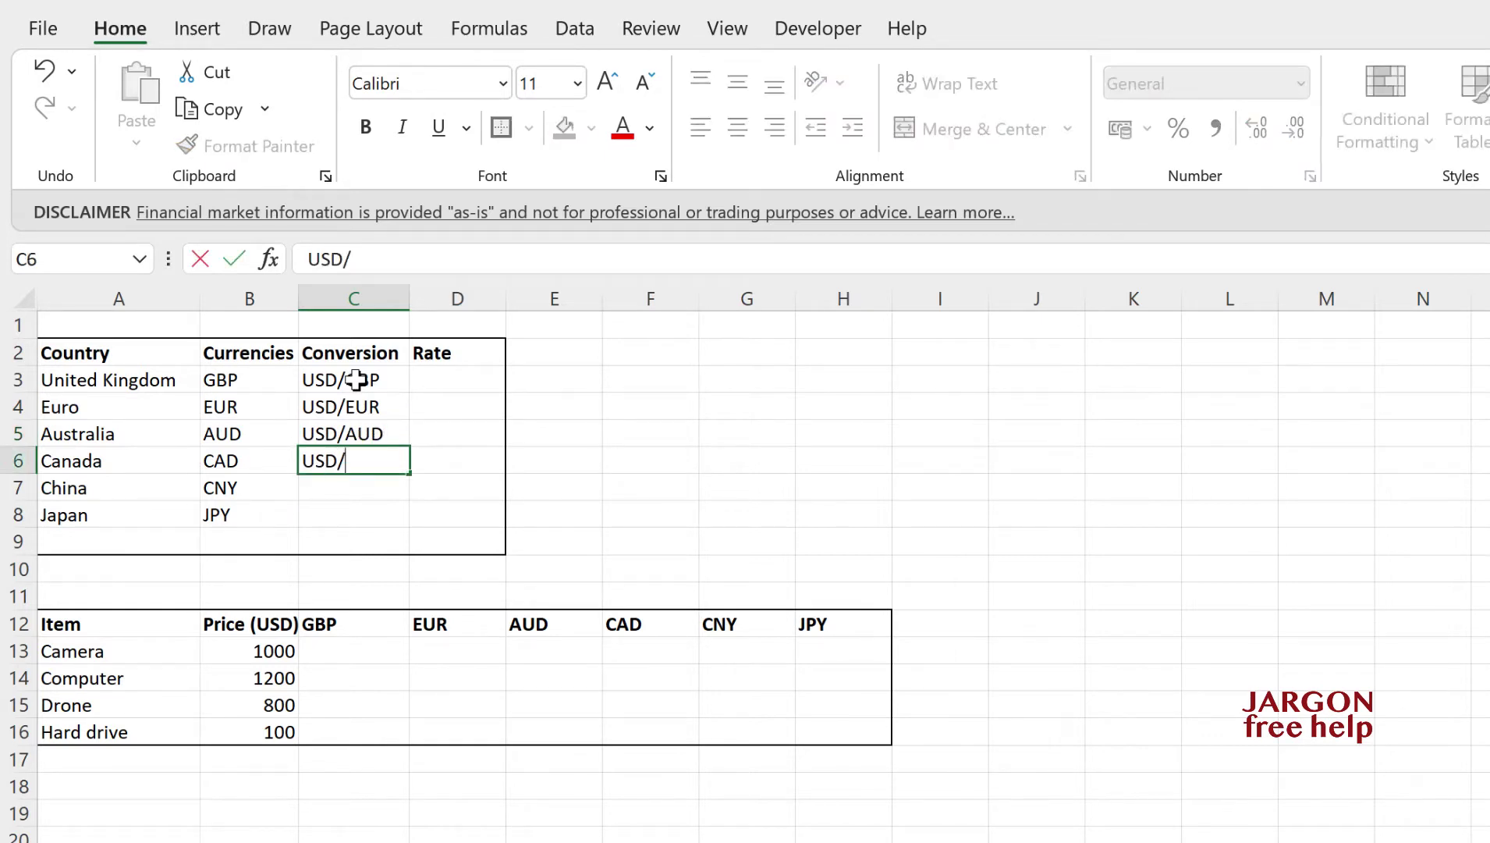
text(CAD)
key(Return)
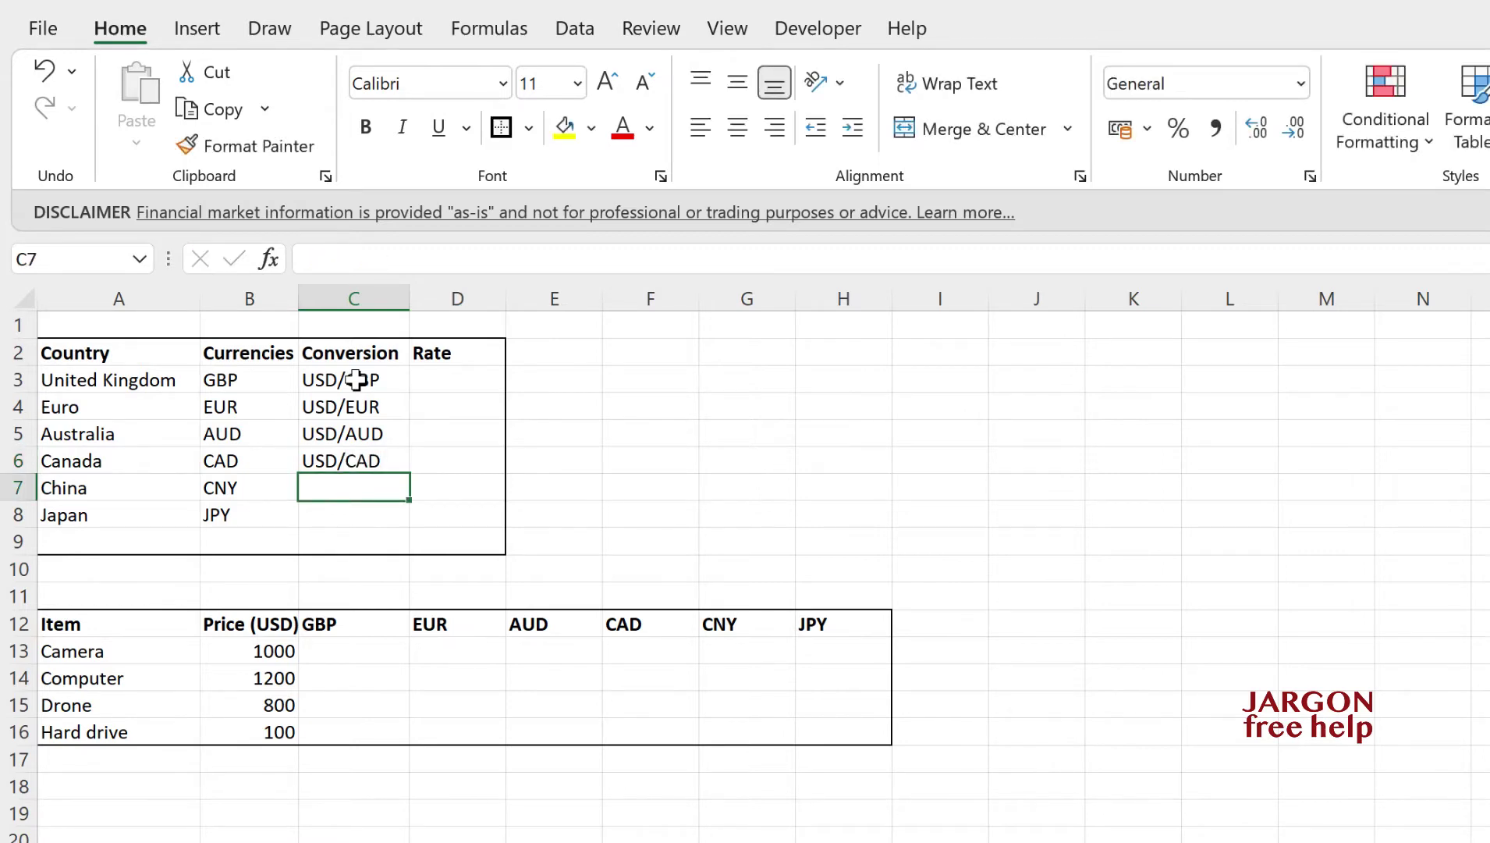
text(USD/)
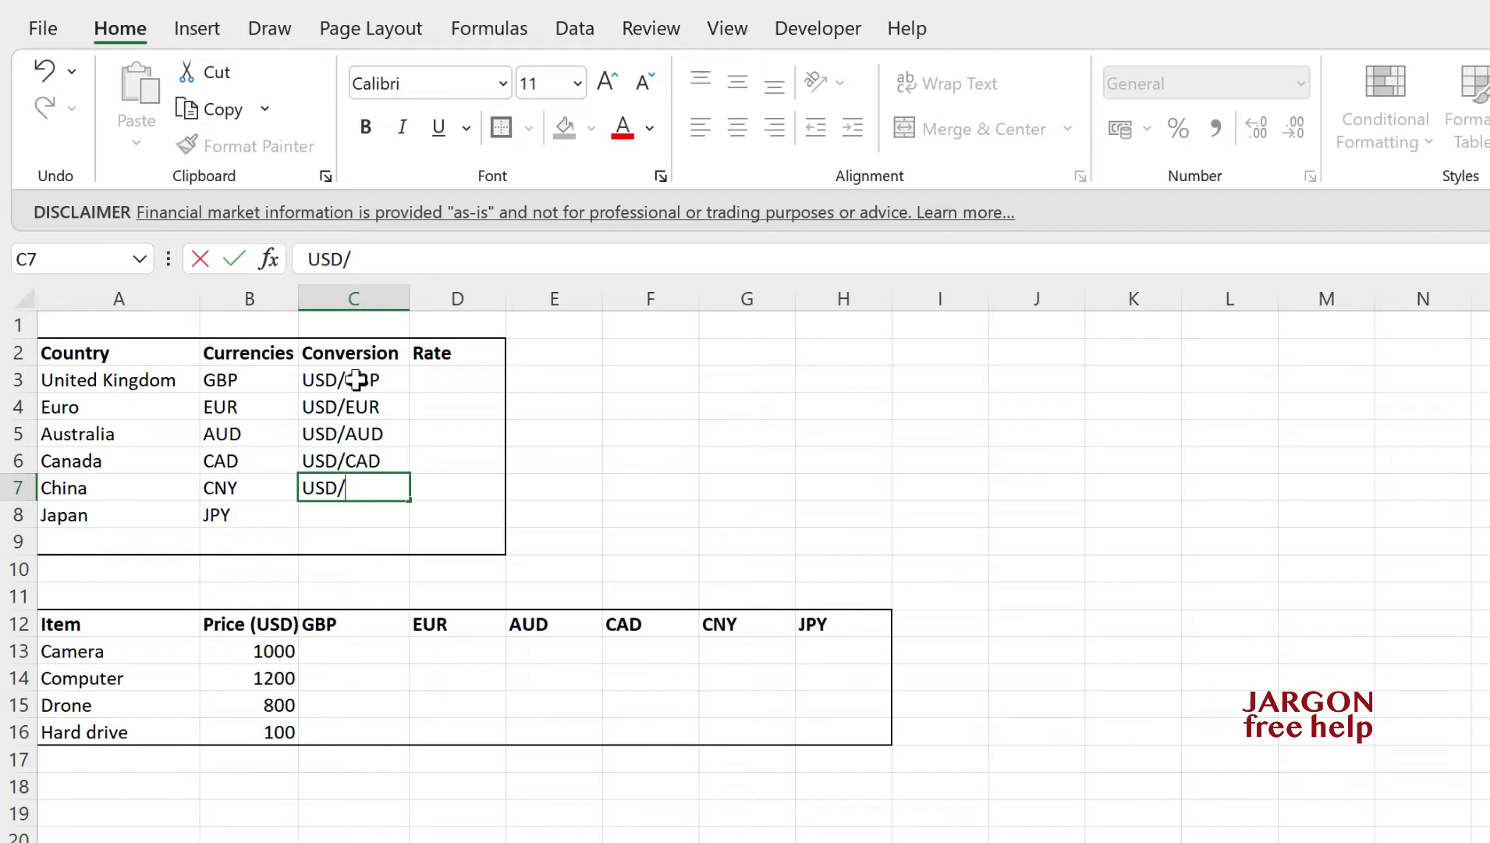
text(CNY)
key(Return)
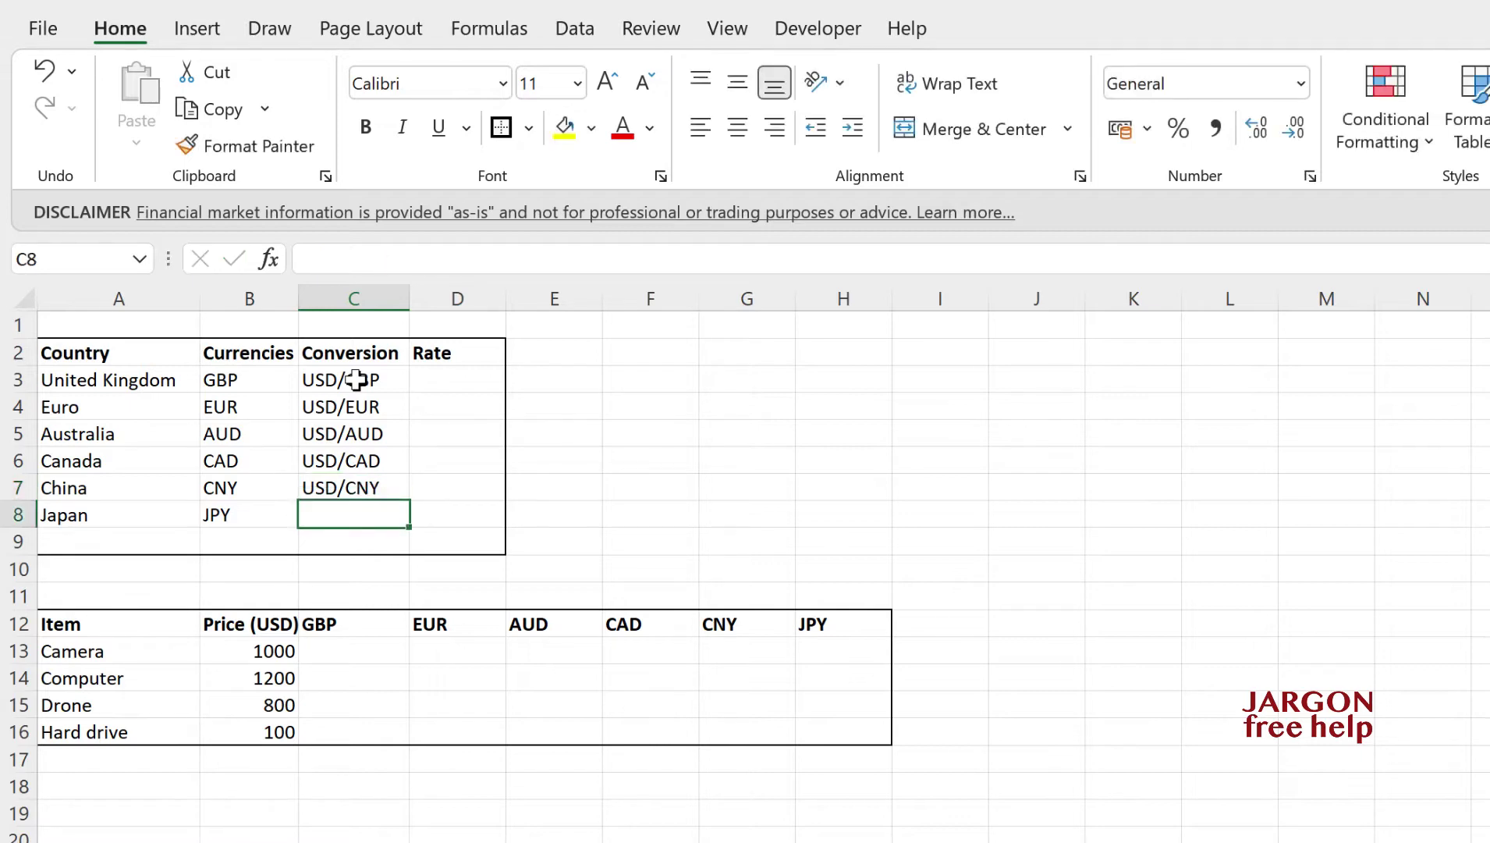
text(USD)
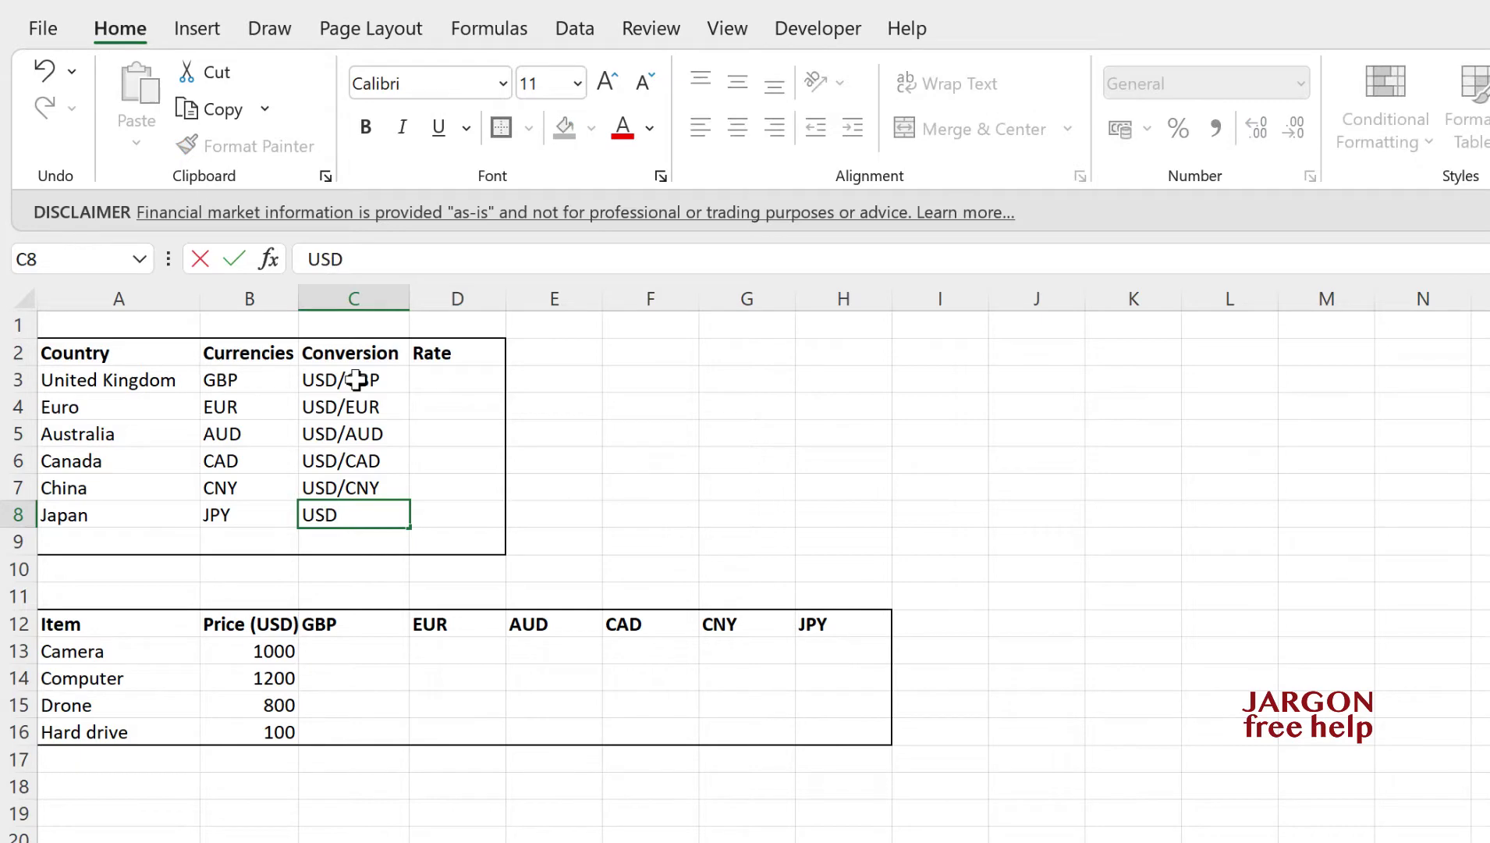
text(/JPY)
Confirm USD/JPY in C8 and move to the empty cell C9 below the pairs.
key(Up)
key(Up)
key(Up)
key(Up)
key(Up)
key(Up)
key(Up)
key(Down)
key(Down)
key(Down)
key(Down)
key(Down)
key(Down)
key(Down)
key(Down)
key(Down)
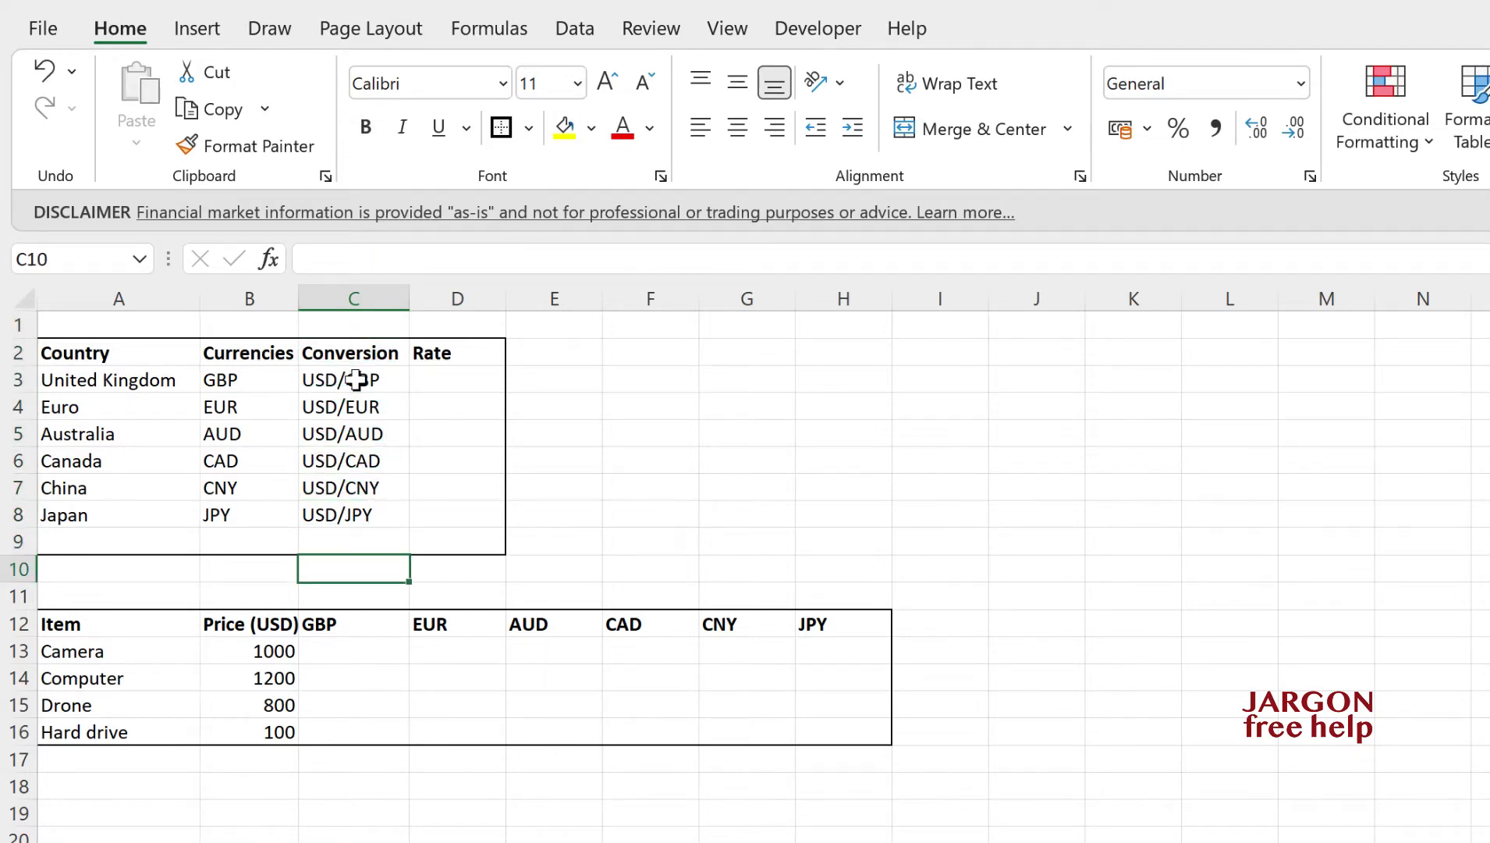
key(Up)
key(Up)
key(Down)
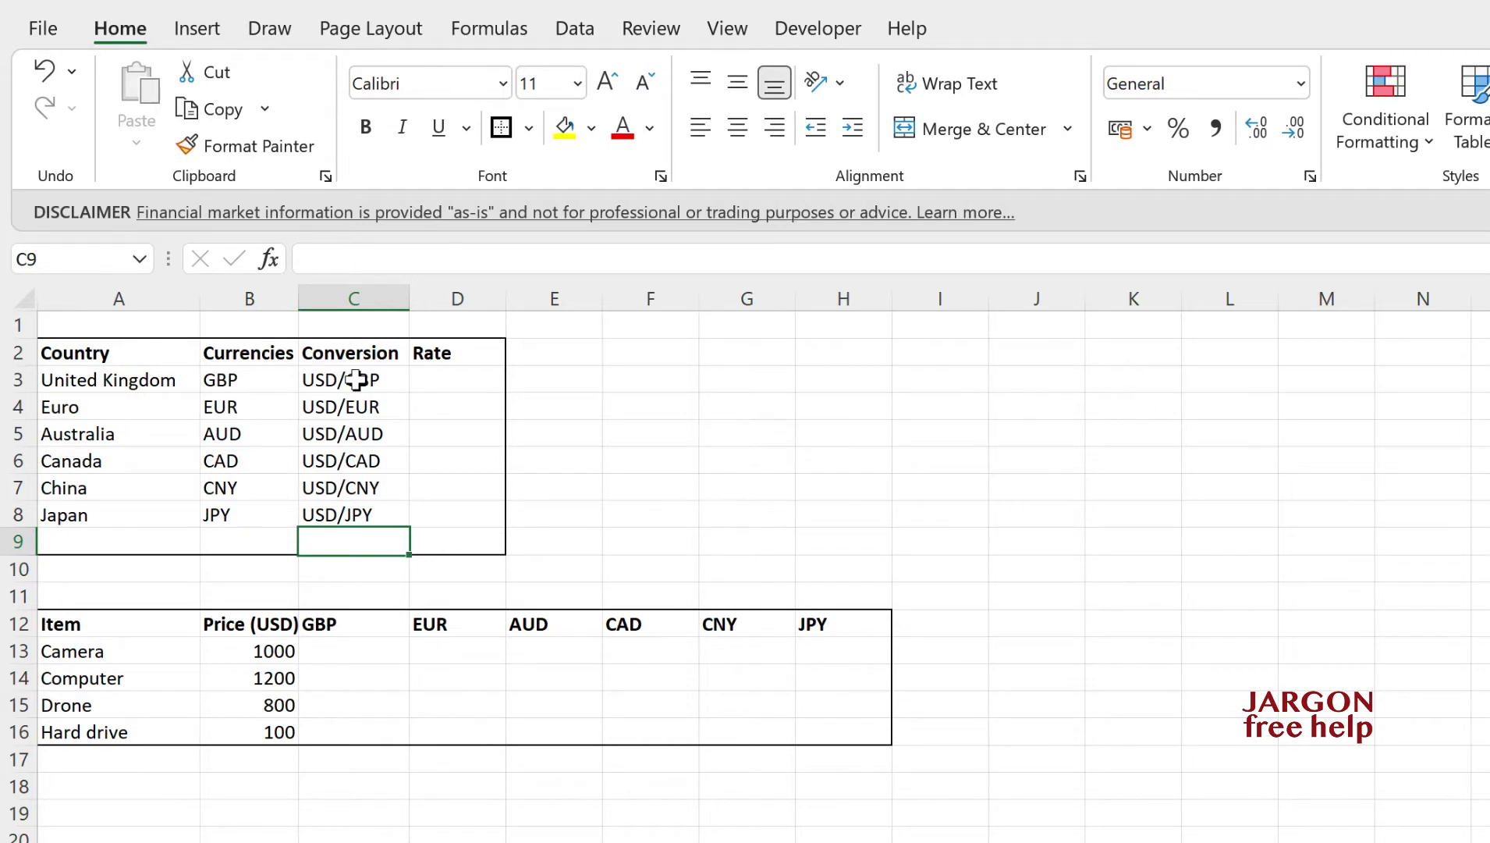
Type GBP/USD in C9 as an example, then undo it to leave C9 empty.
text(GBP/USD)
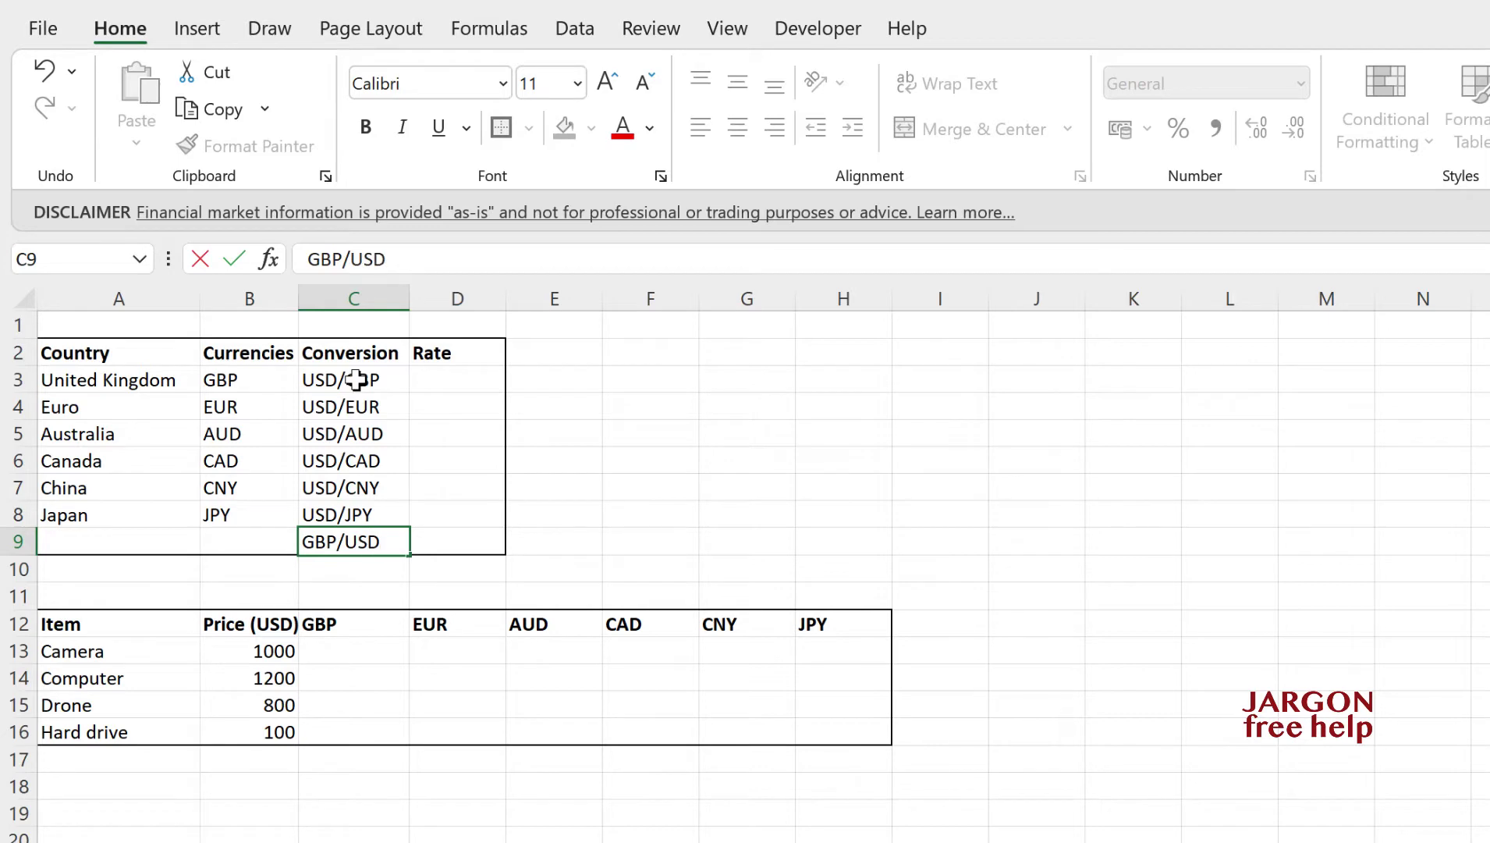
key(Return)
click(367, 538)
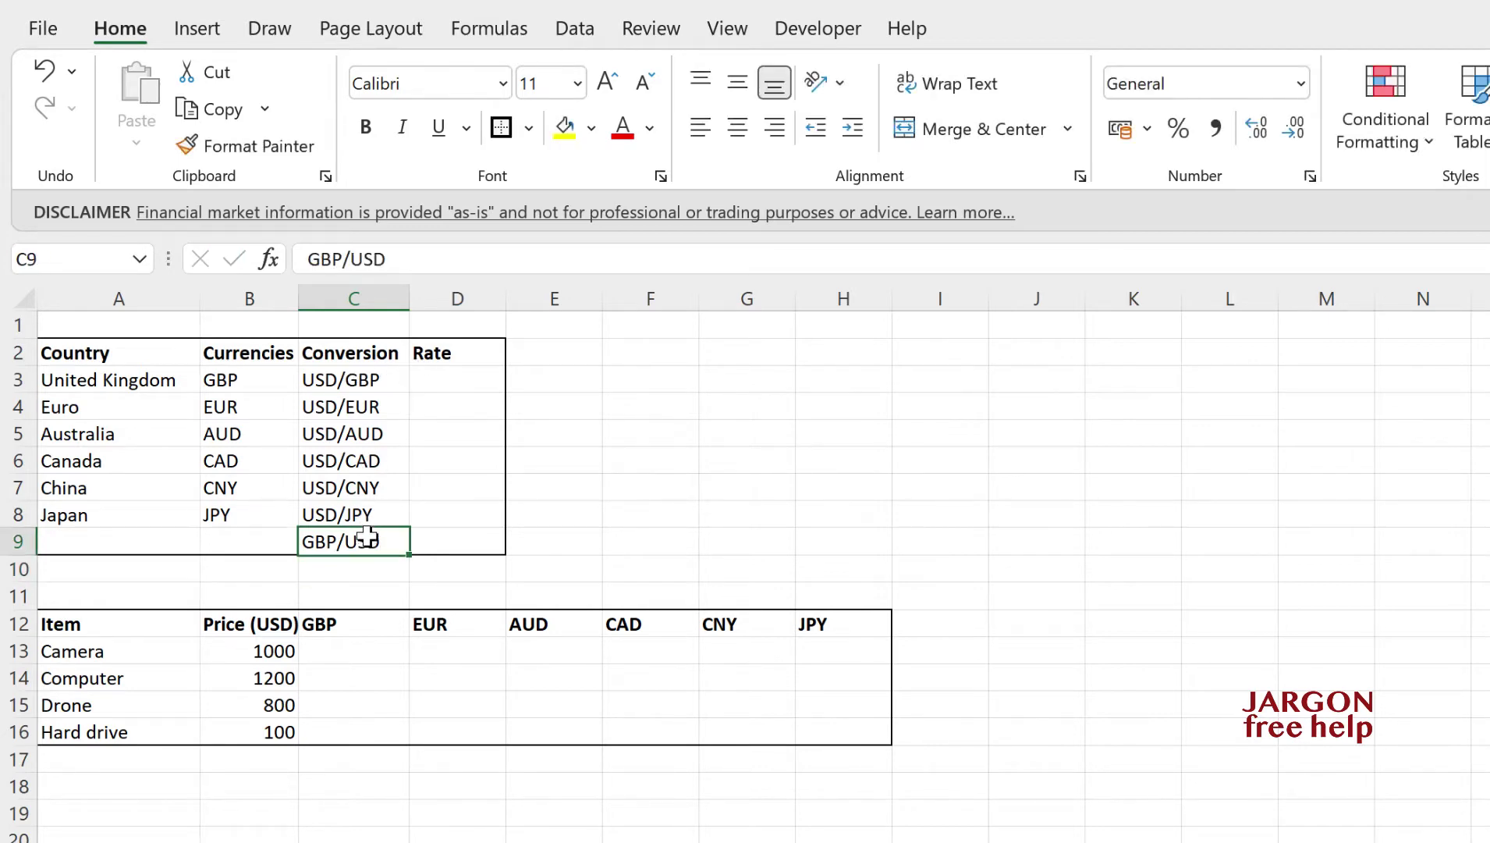
key(ctrl+z)
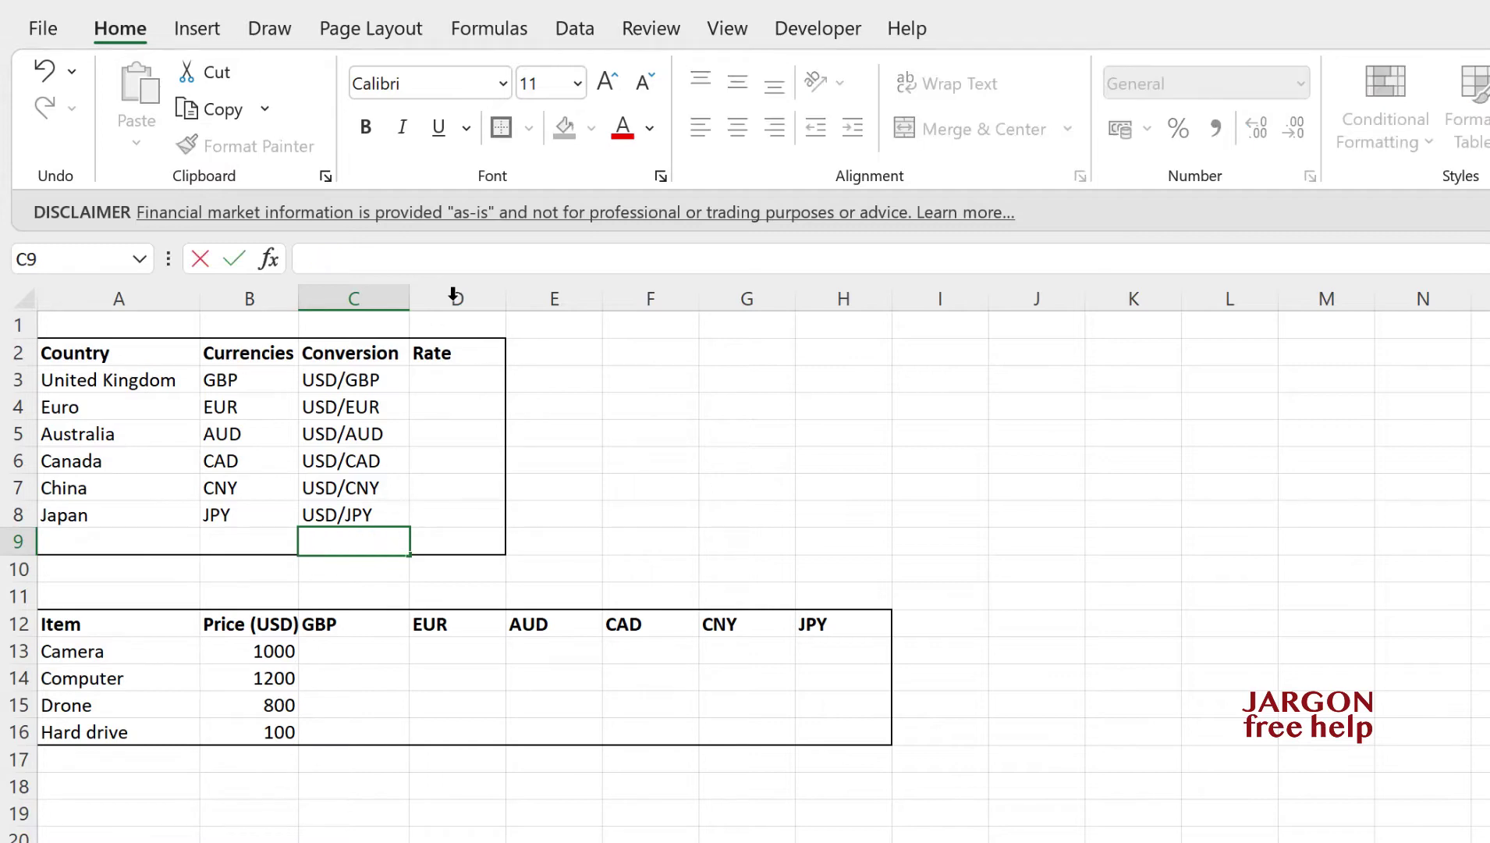
Turn the six pairs in C3:C8 into the Currencies data type from the Data tab.
click(458, 380)
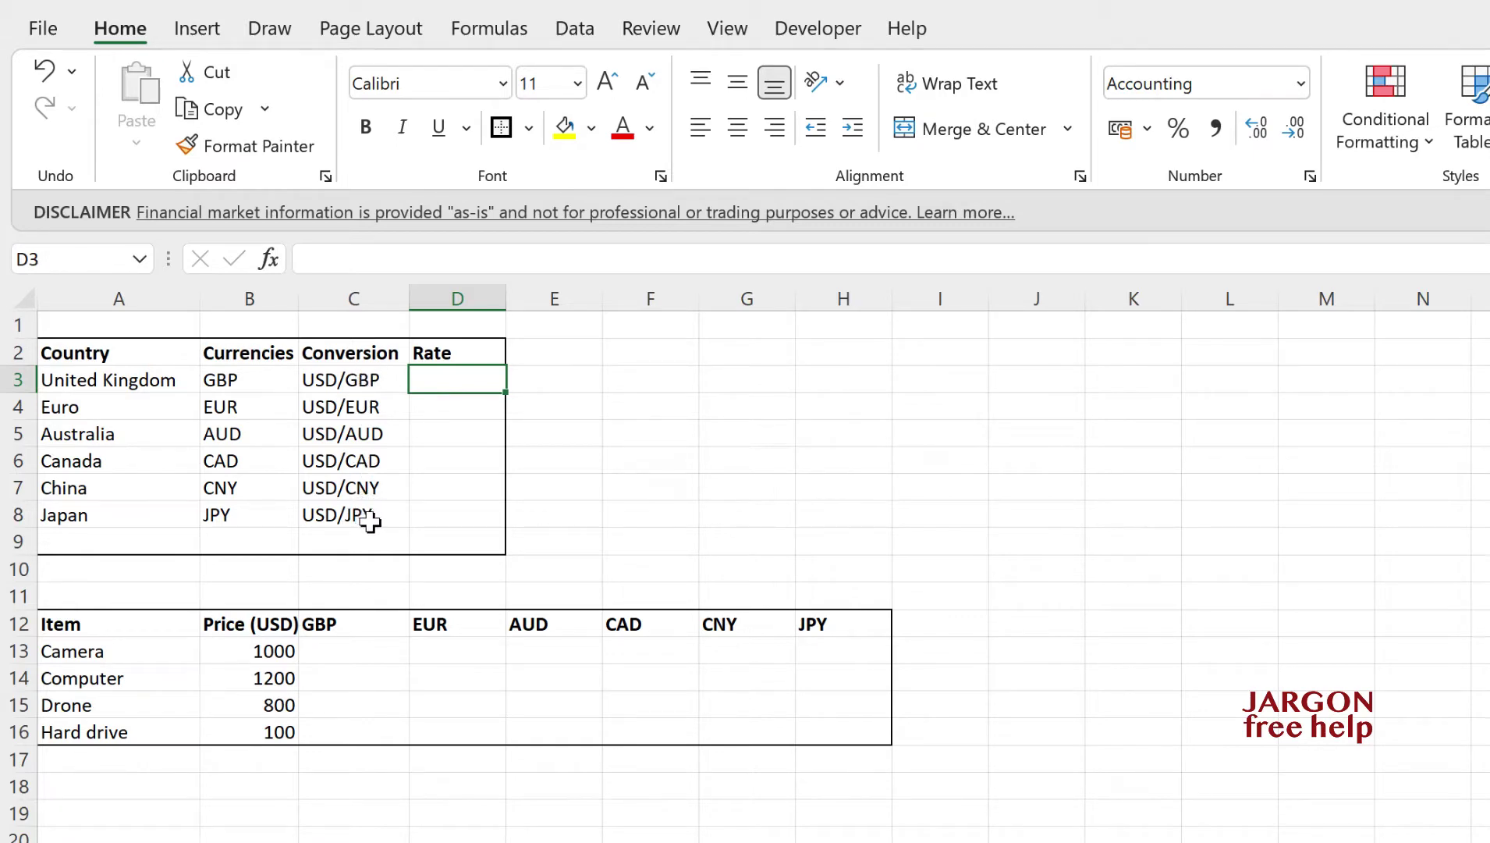
drag(359, 379, 367, 515)
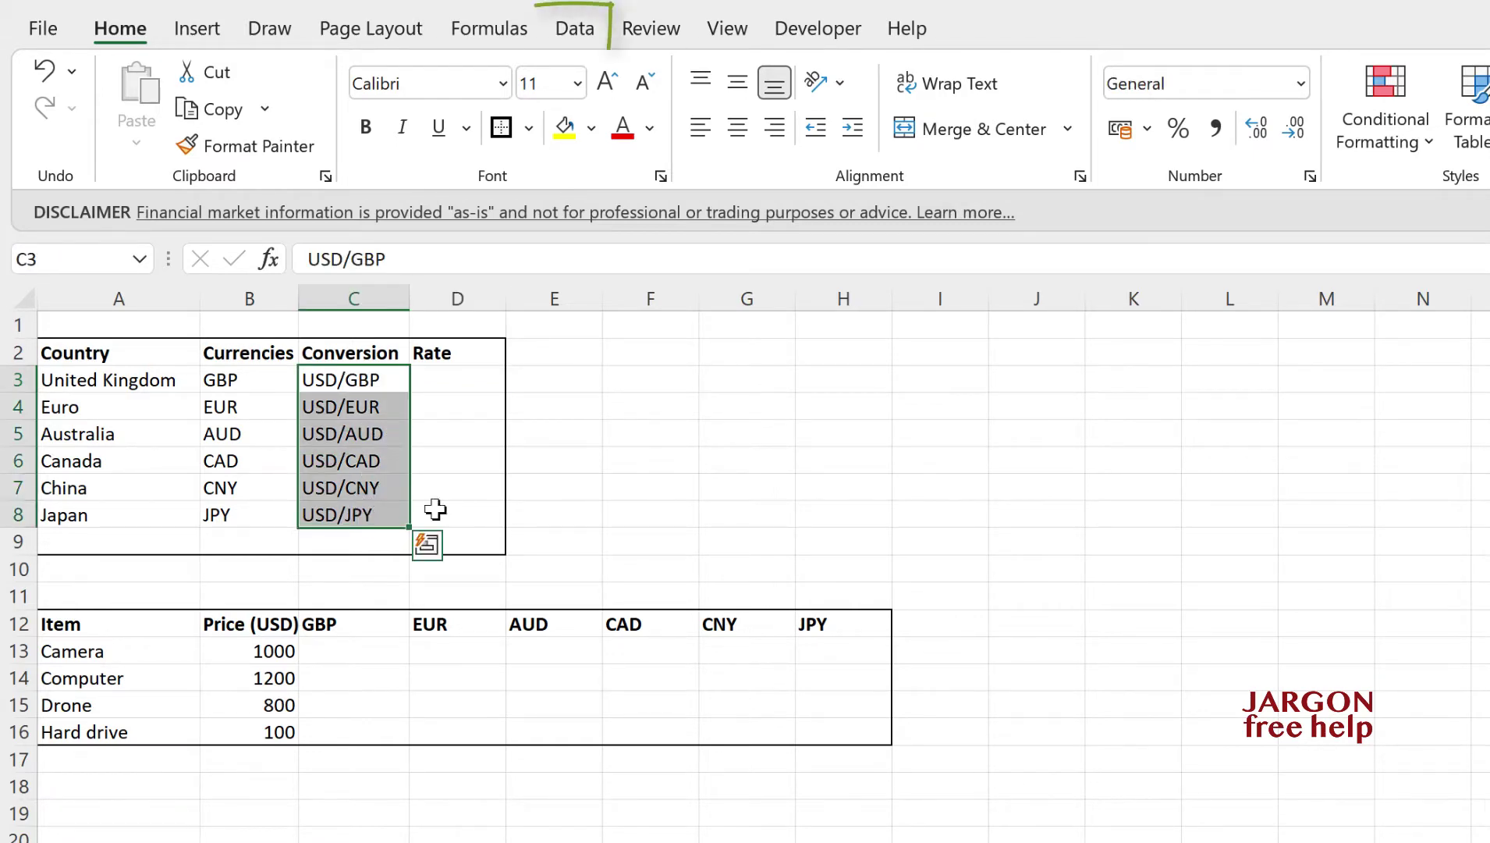
click(589, 36)
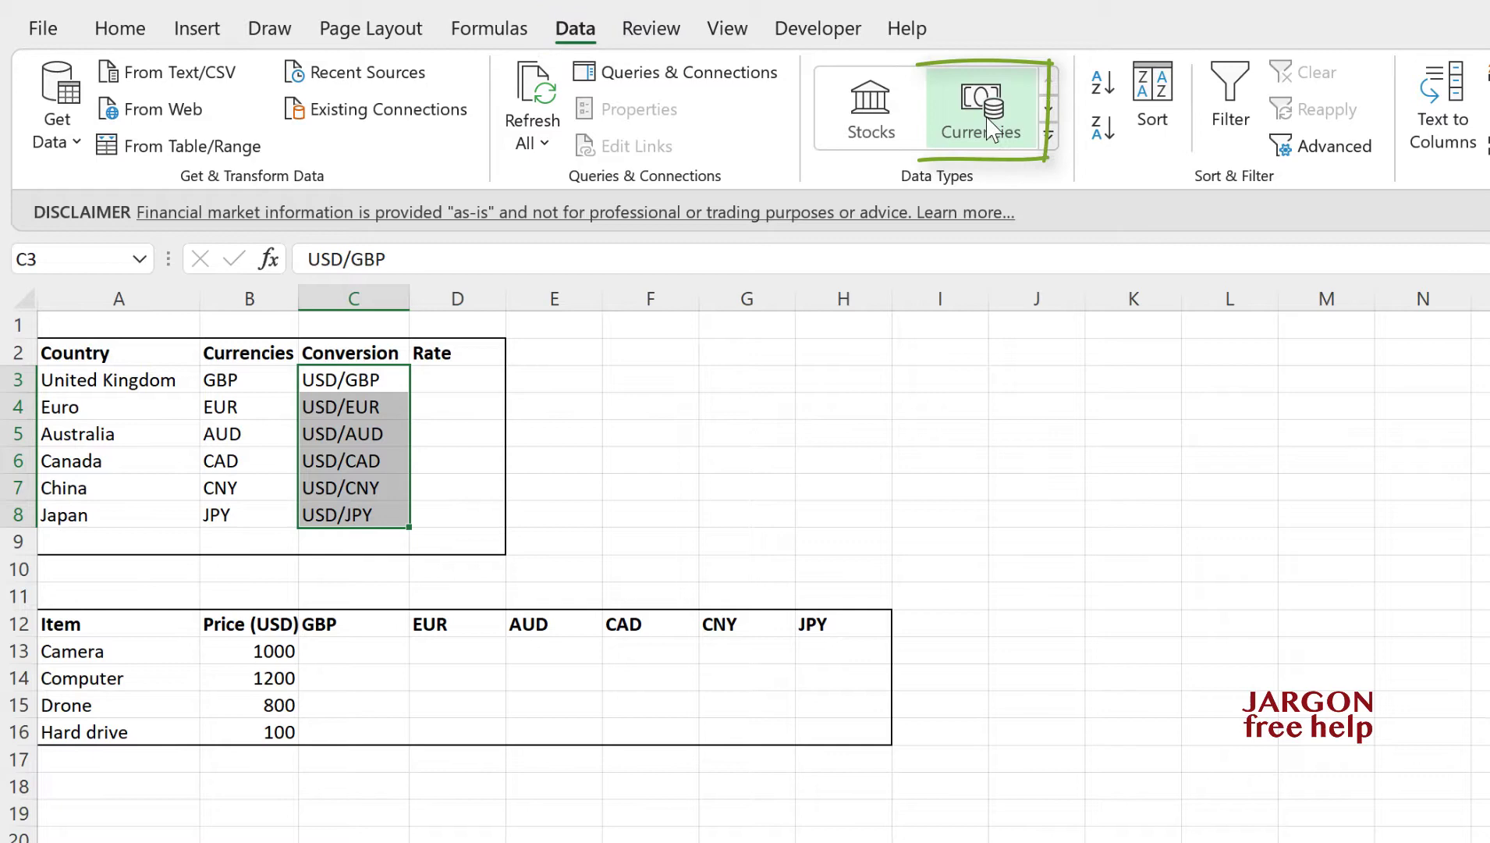
click(1049, 109)
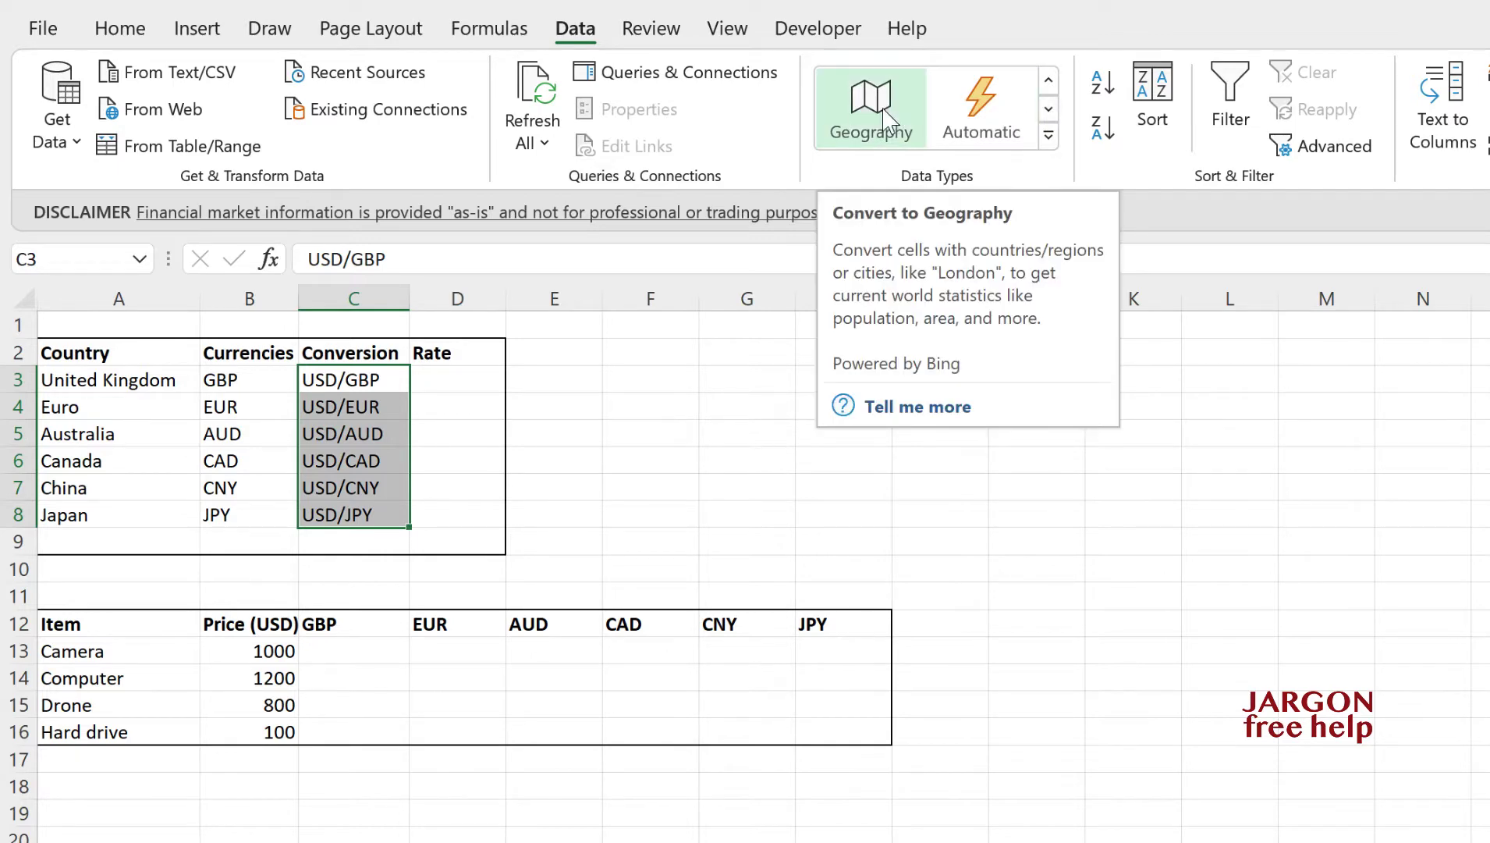
click(1048, 84)
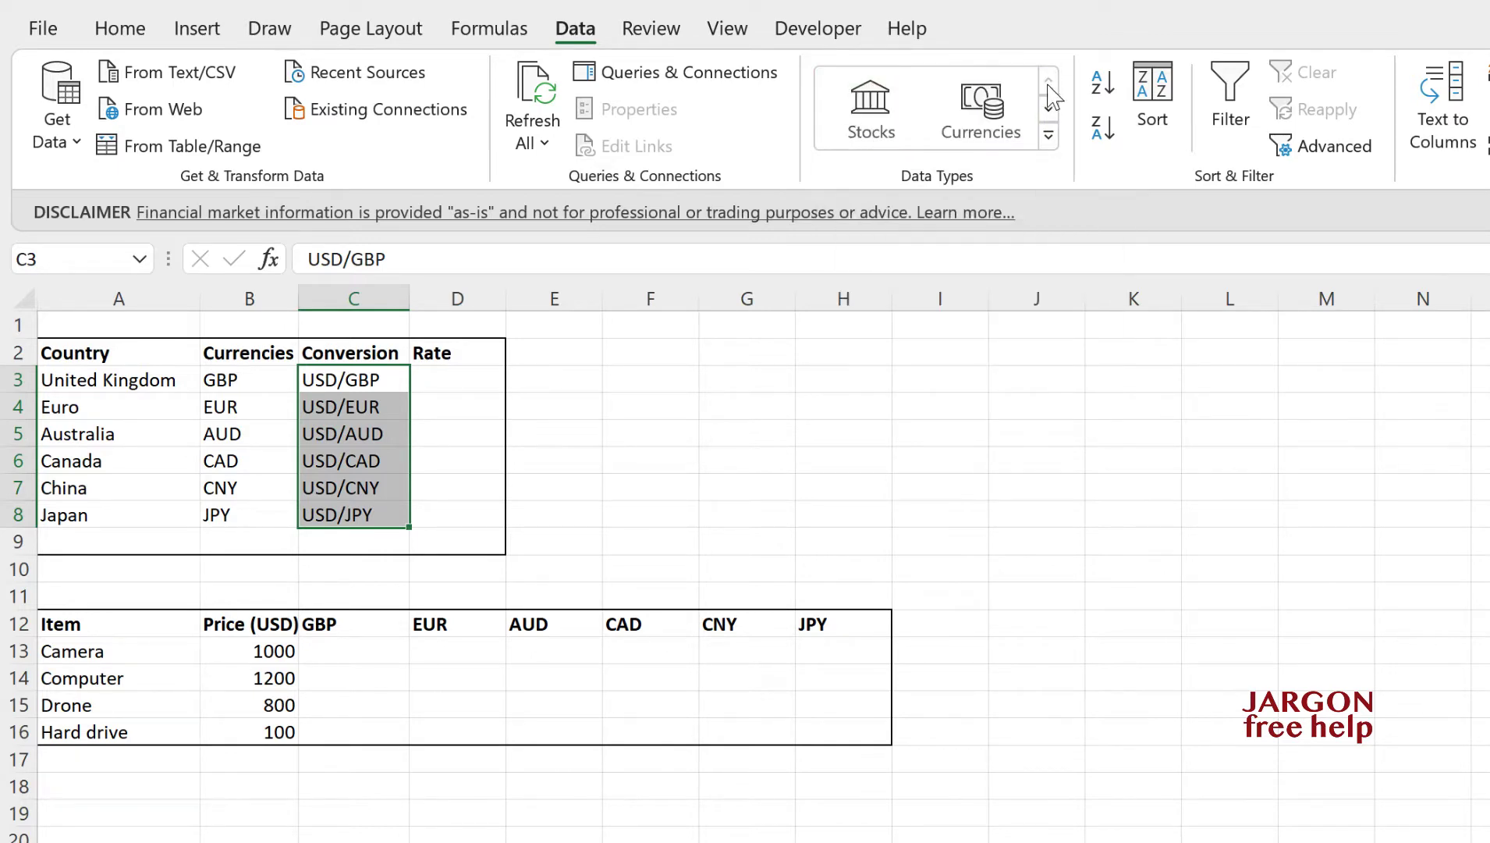
click(995, 110)
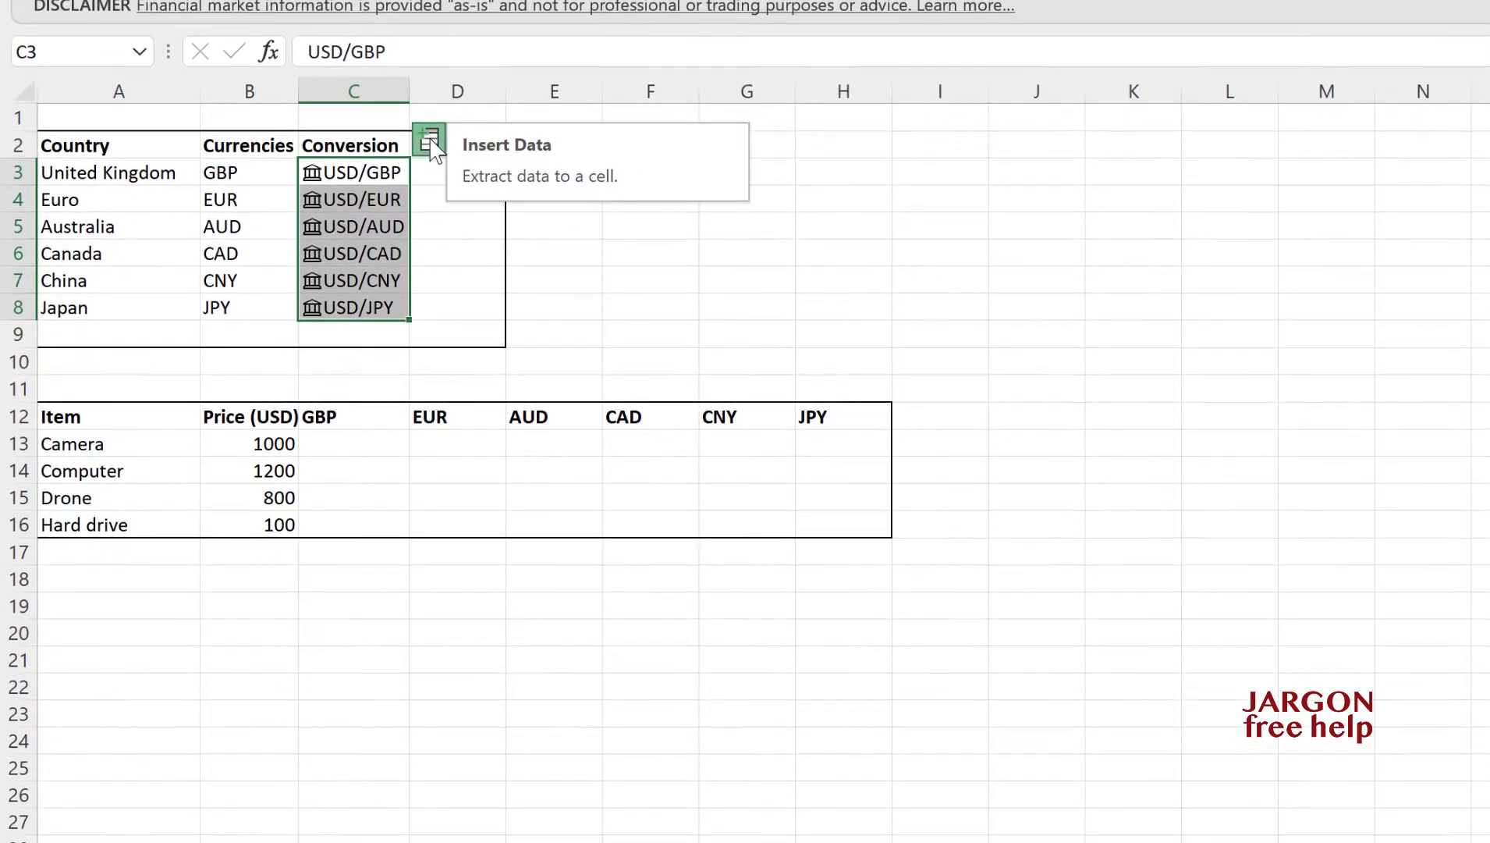
Insert each pair's Price field into the Rate column and check the =C3.Price formulas.
click(430, 349)
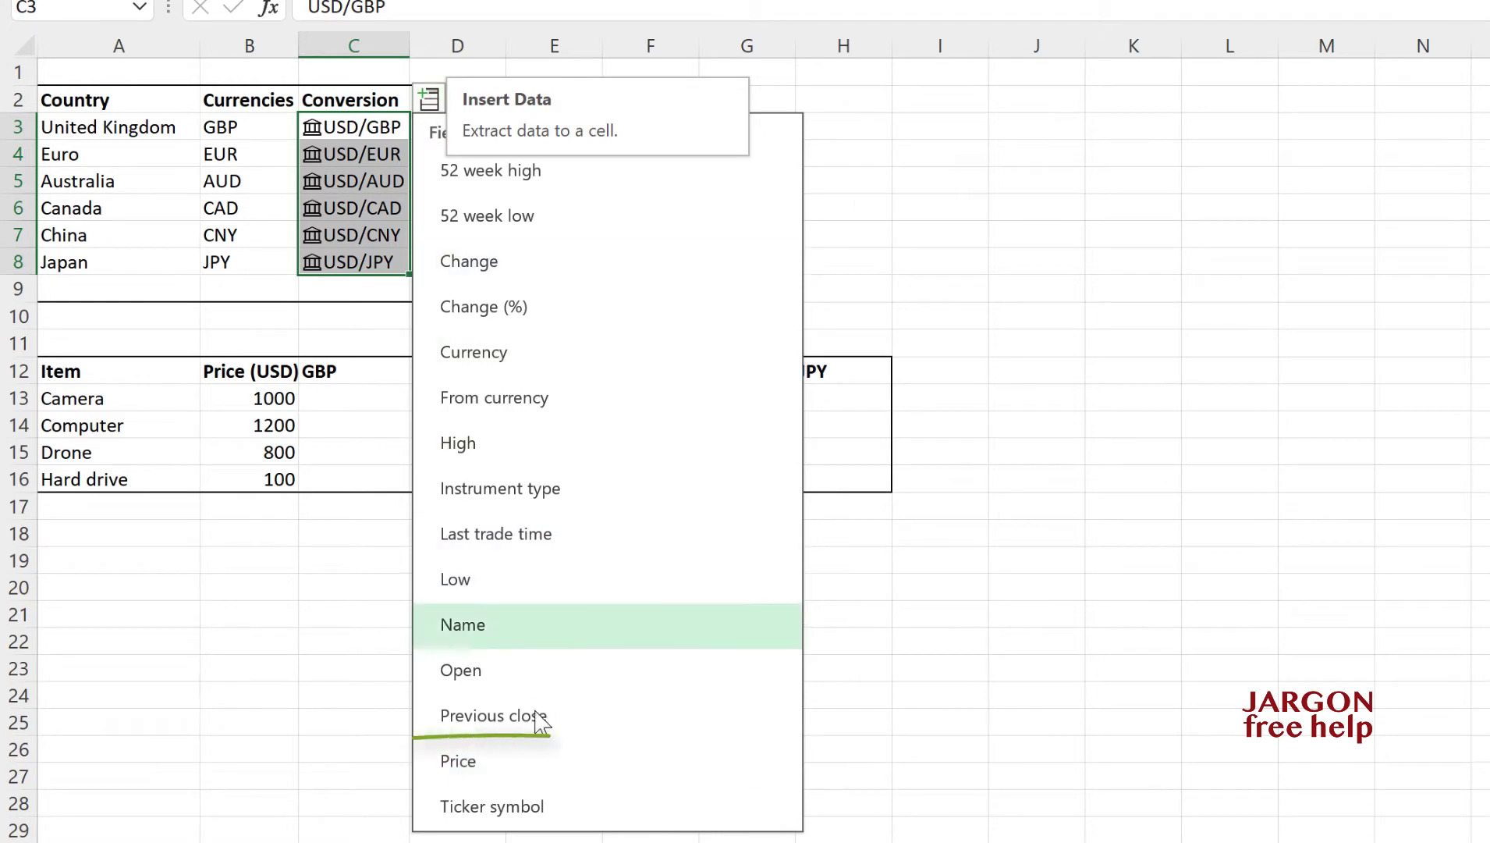
click(544, 767)
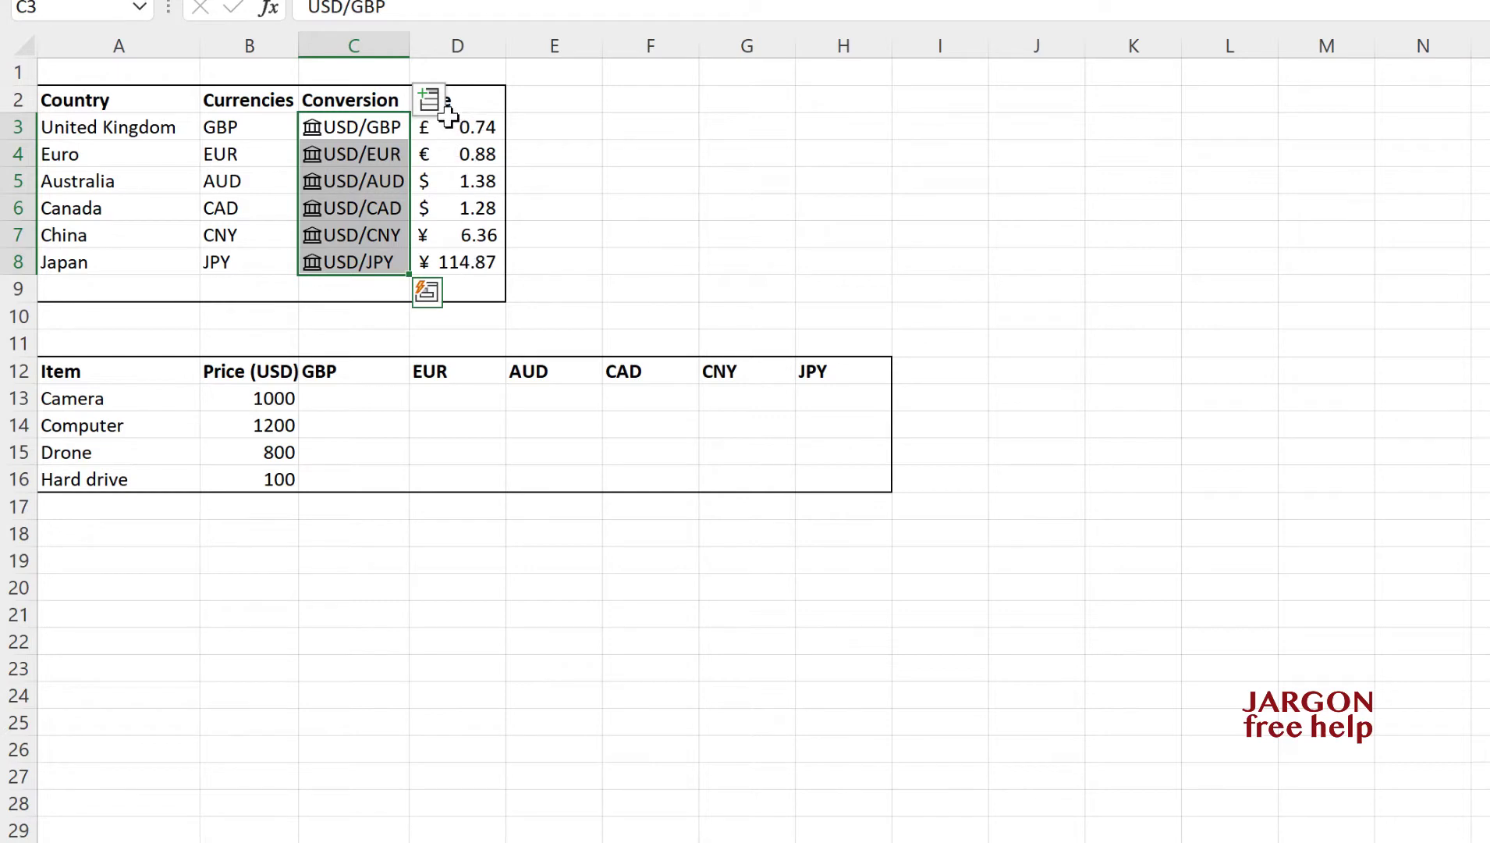
click(452, 128)
click(435, 152)
click(463, 180)
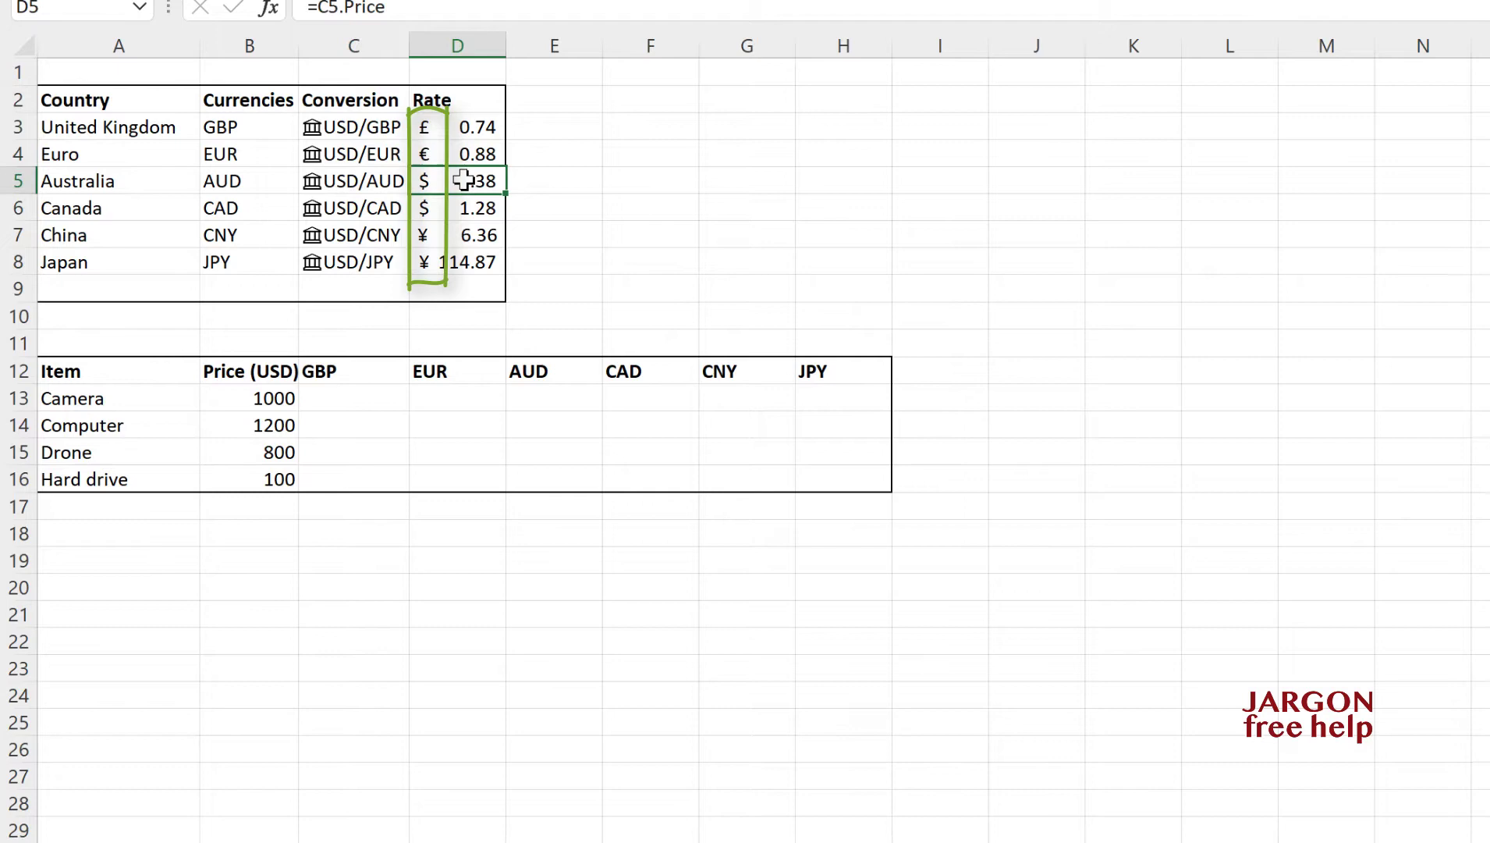
Insert the USD/GBP Price into E3 and fill that formula down to E8.
click(469, 207)
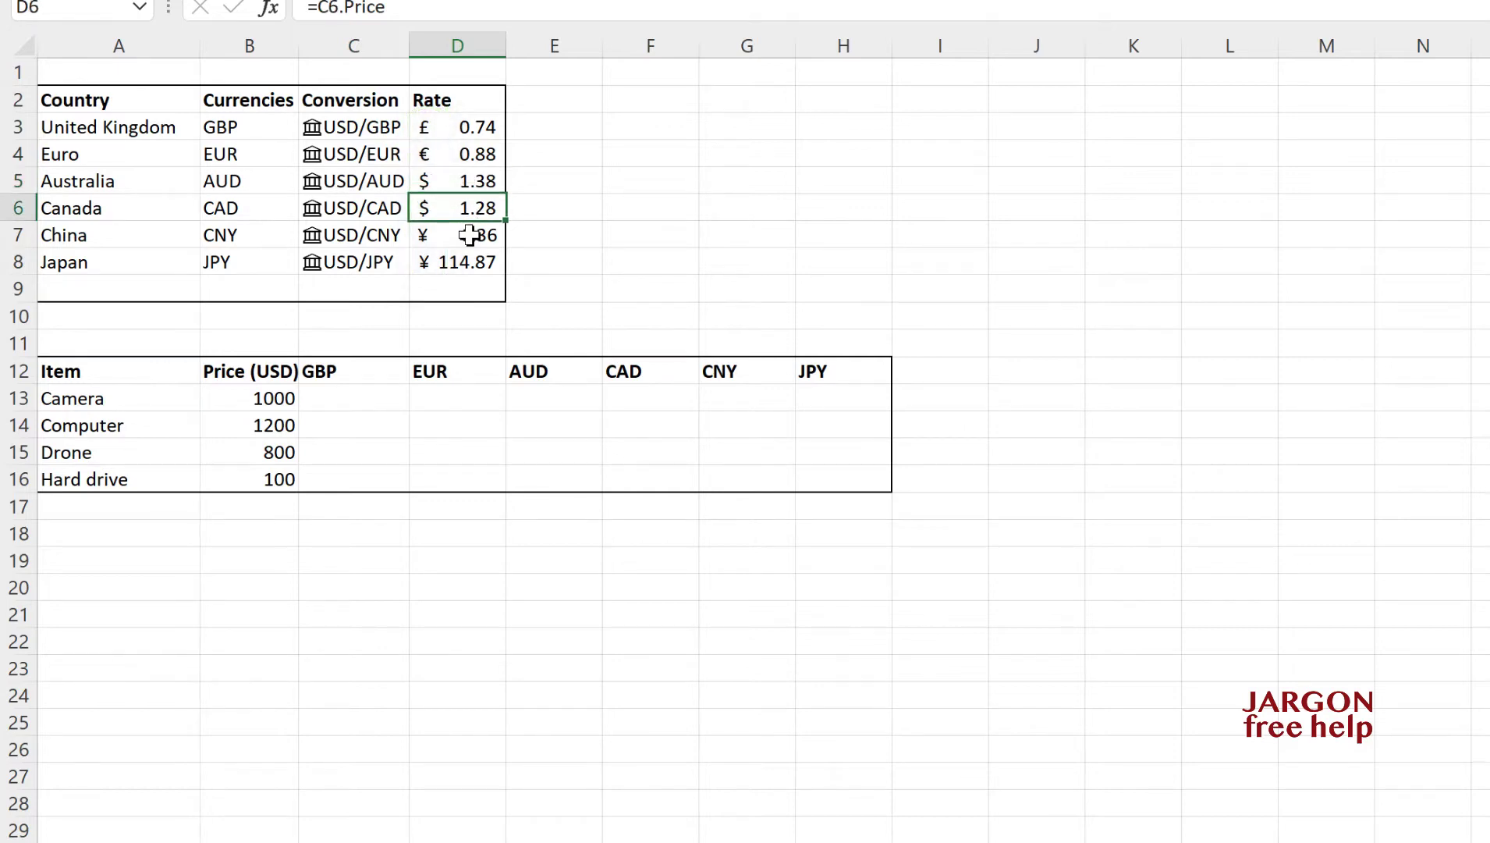
click(565, 126)
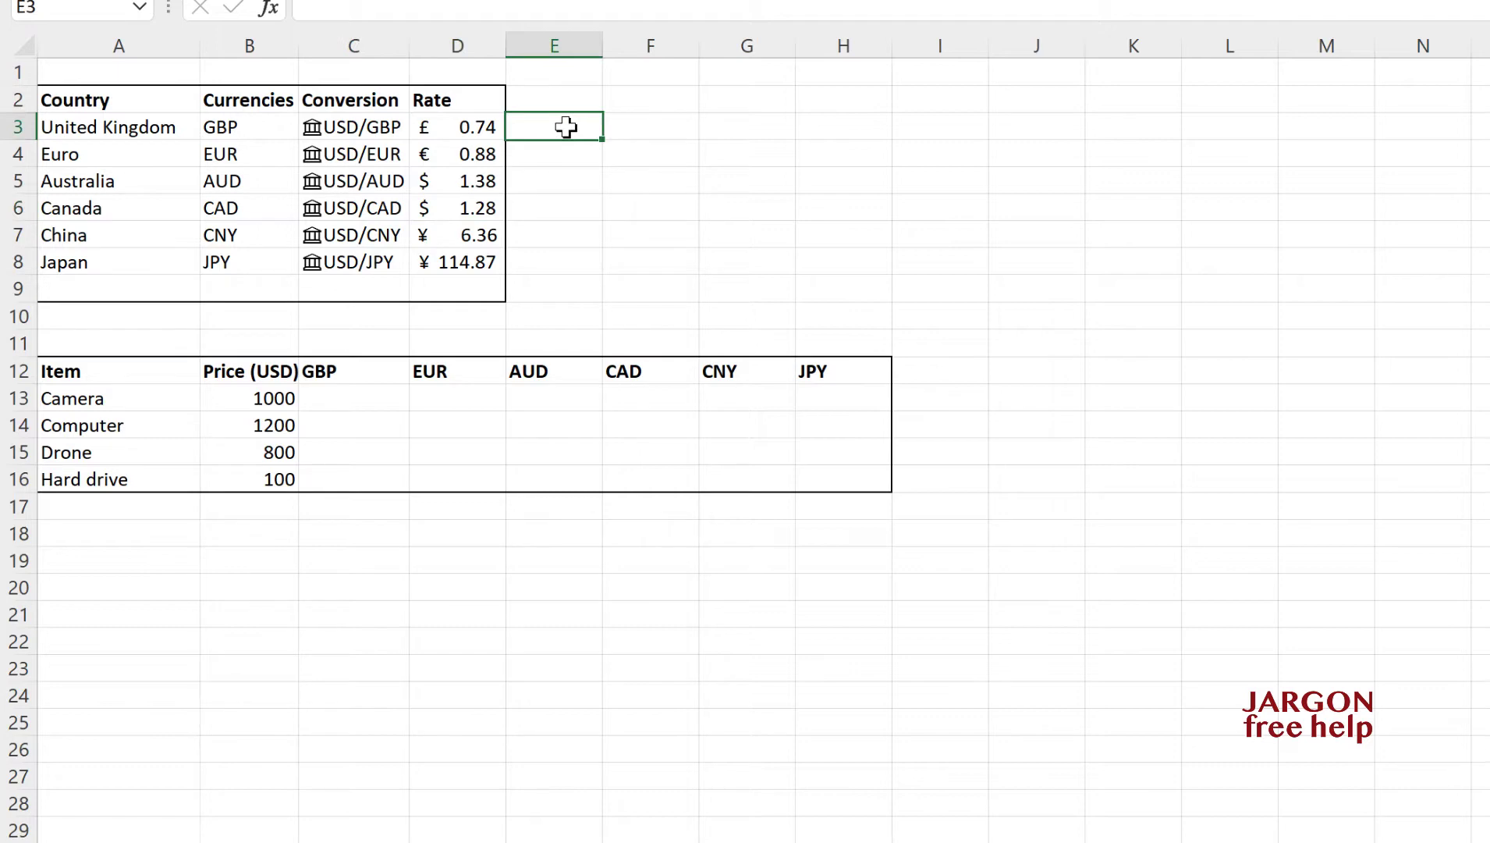
click(375, 128)
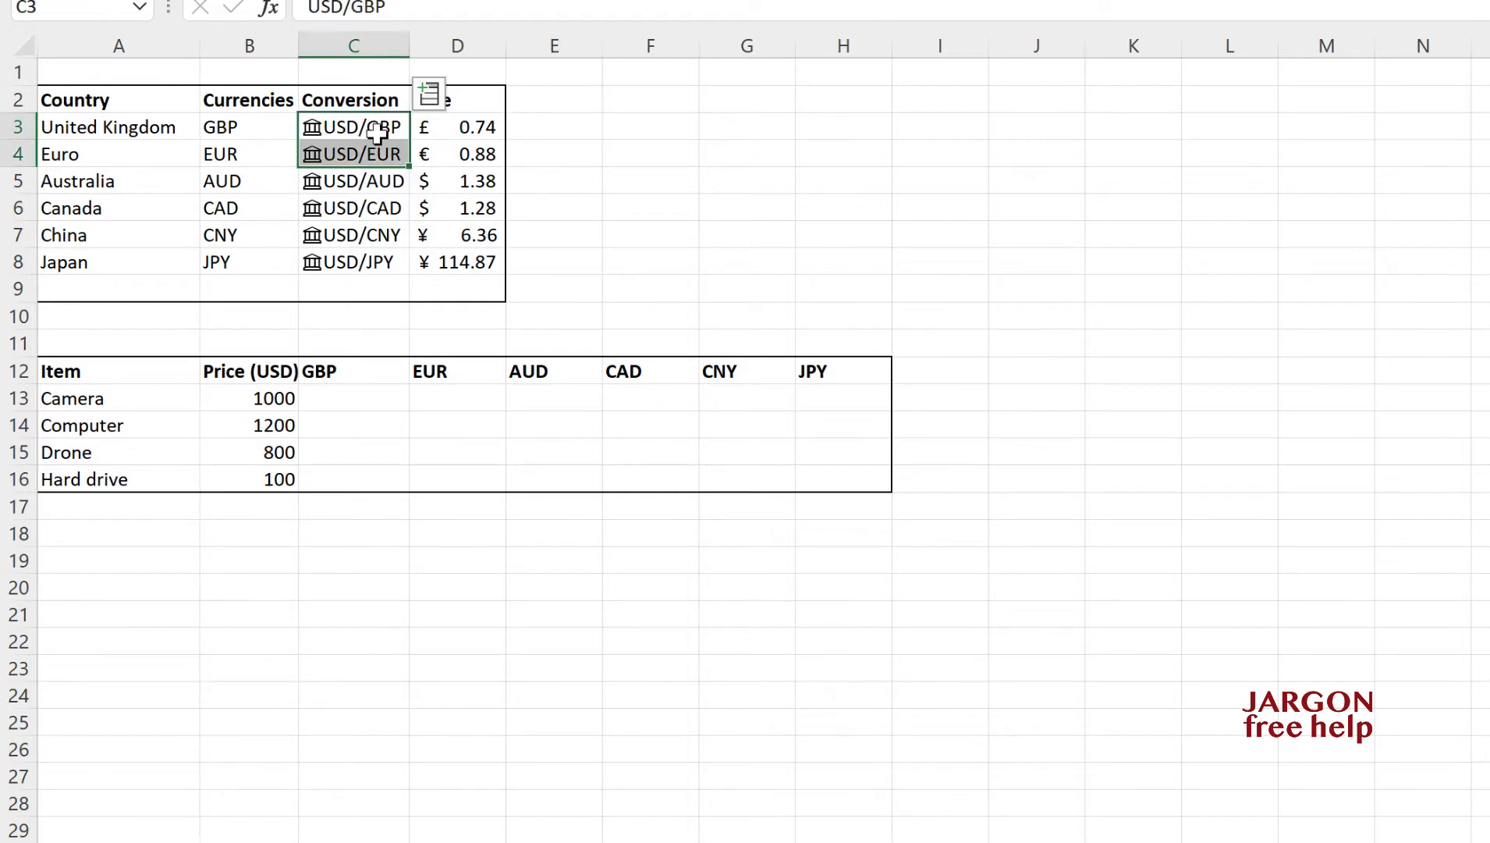
click(430, 105)
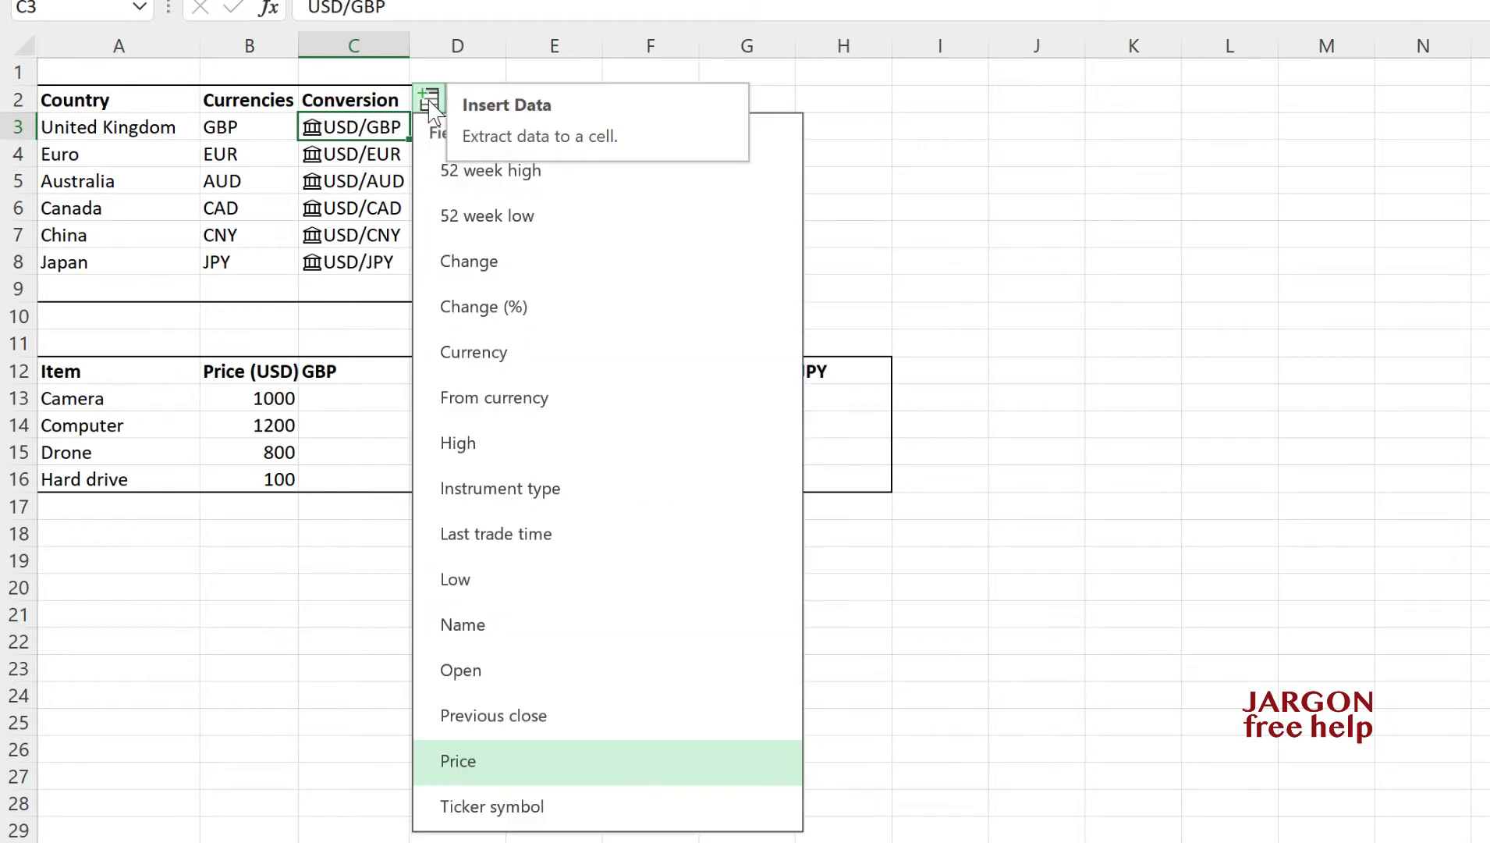
click(492, 761)
click(584, 129)
drag(604, 142, 616, 272)
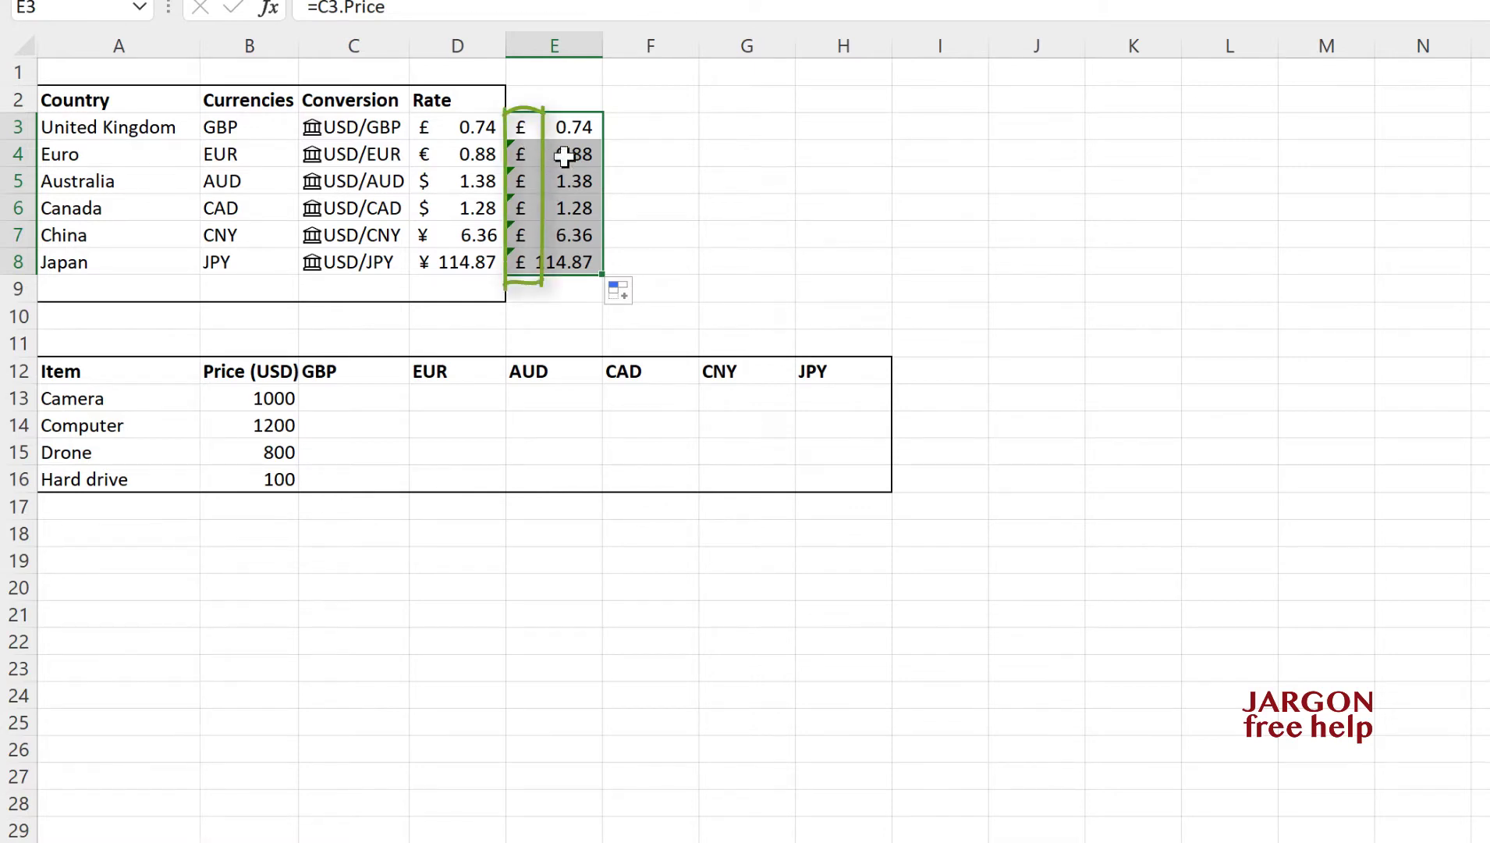
Use Update format to give E4, E5 and E6:E8 their own currency symbols.
click(563, 156)
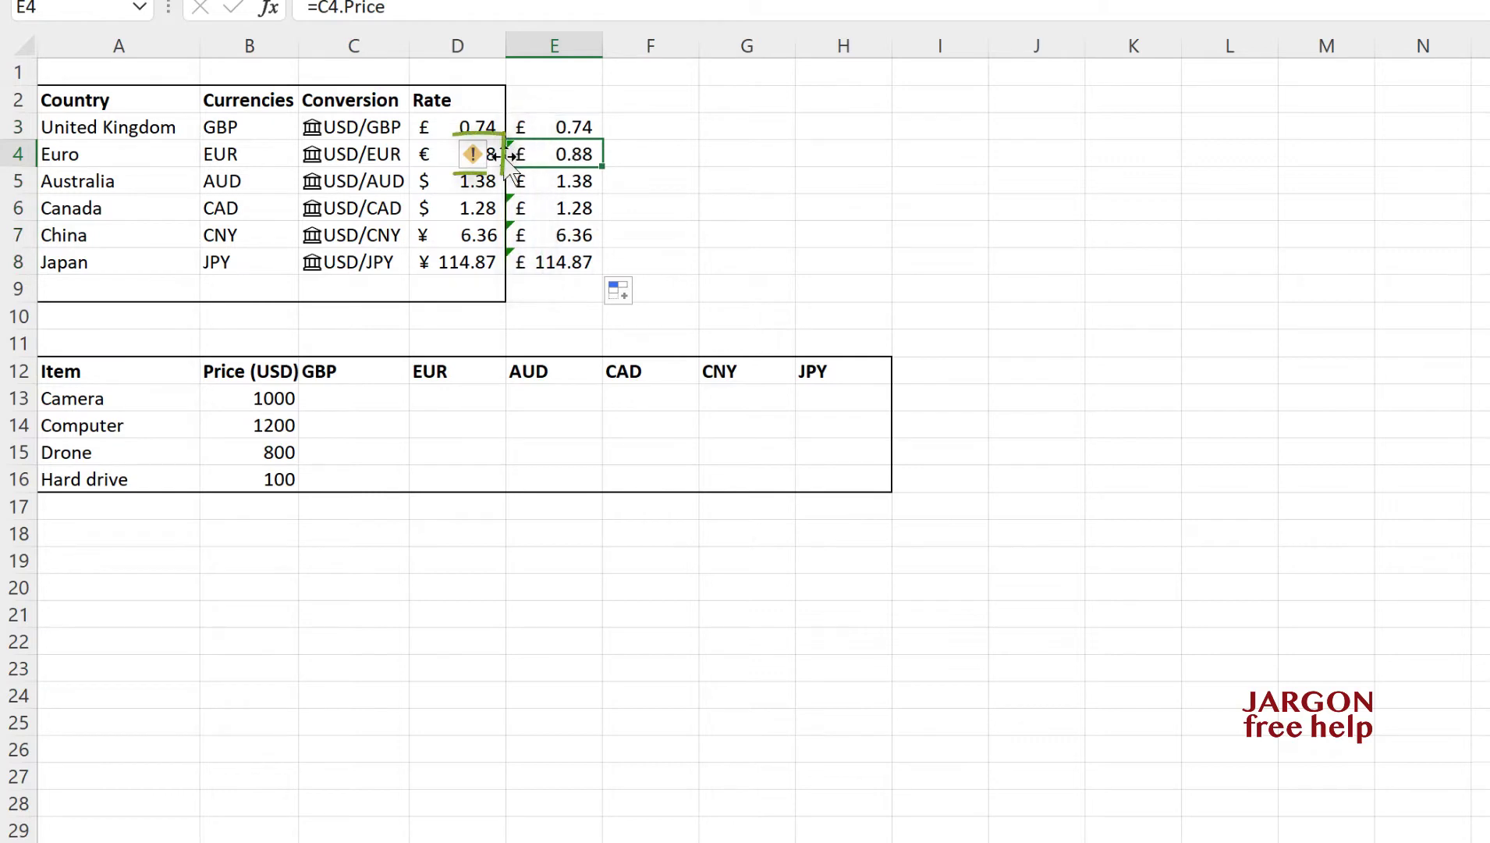
click(474, 154)
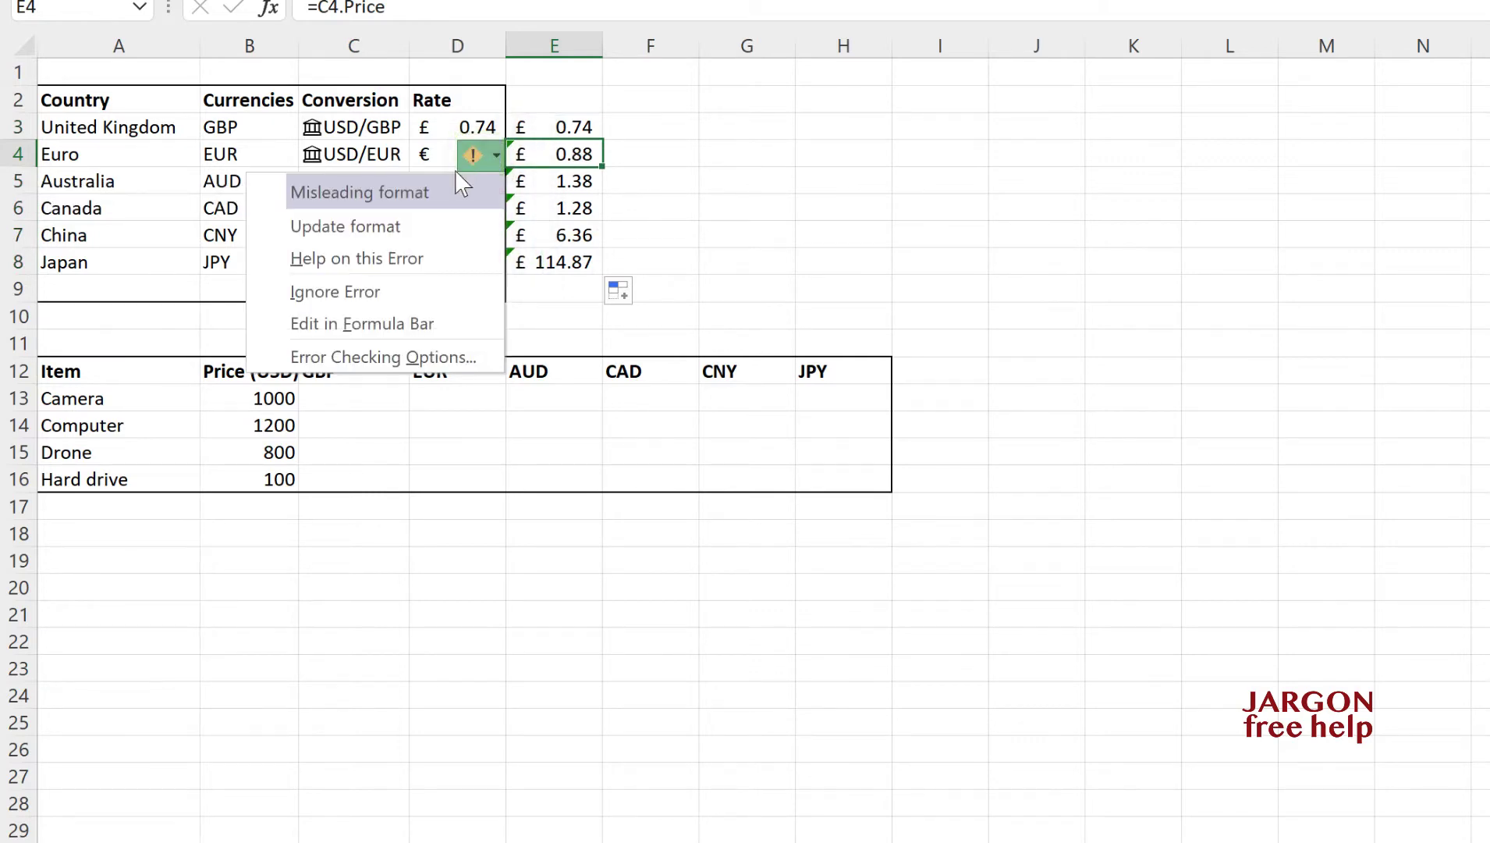
click(455, 228)
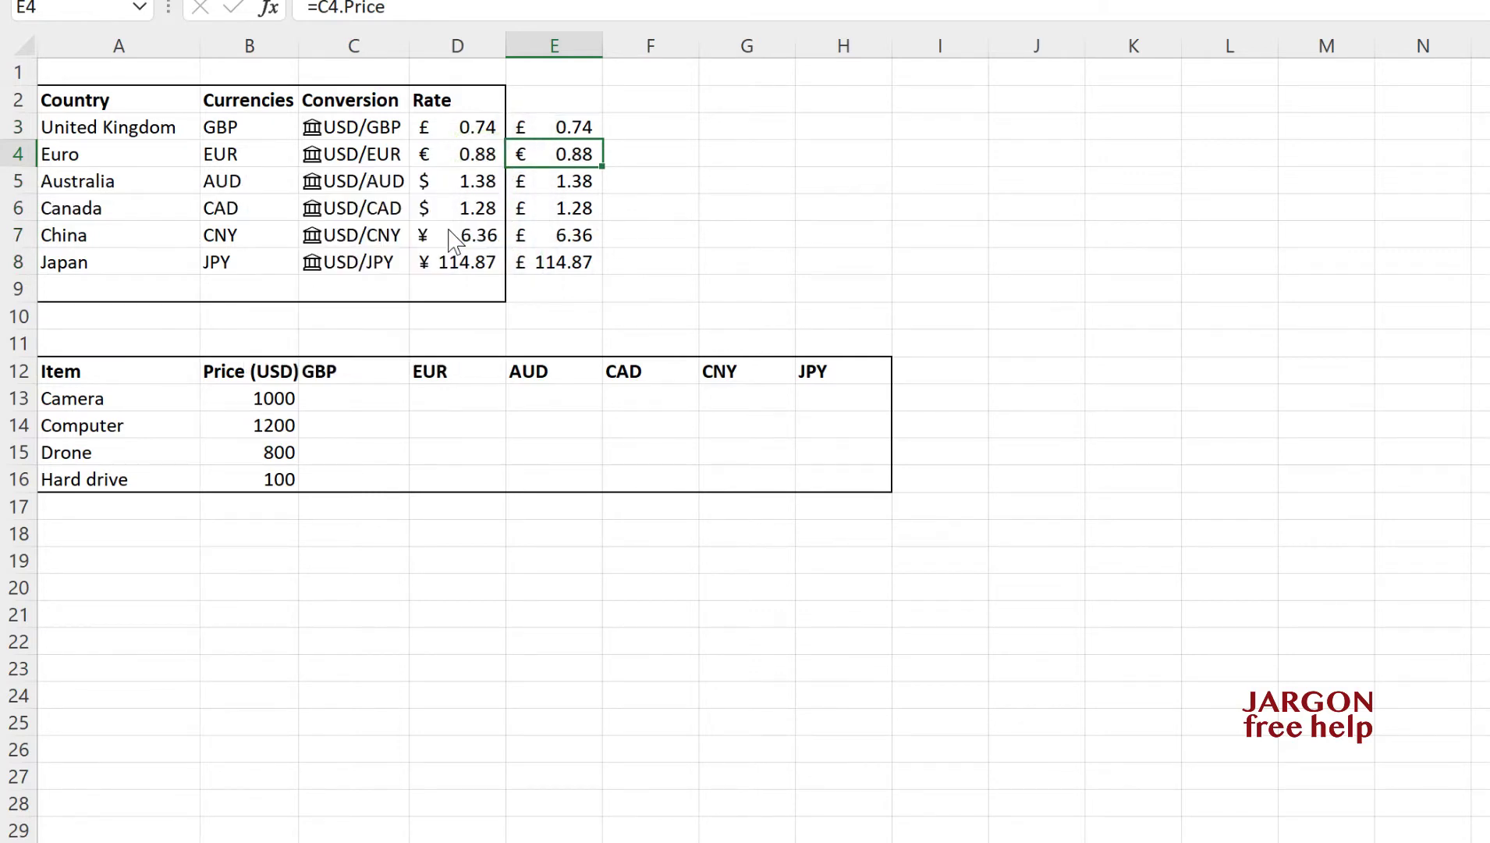
click(562, 184)
click(476, 182)
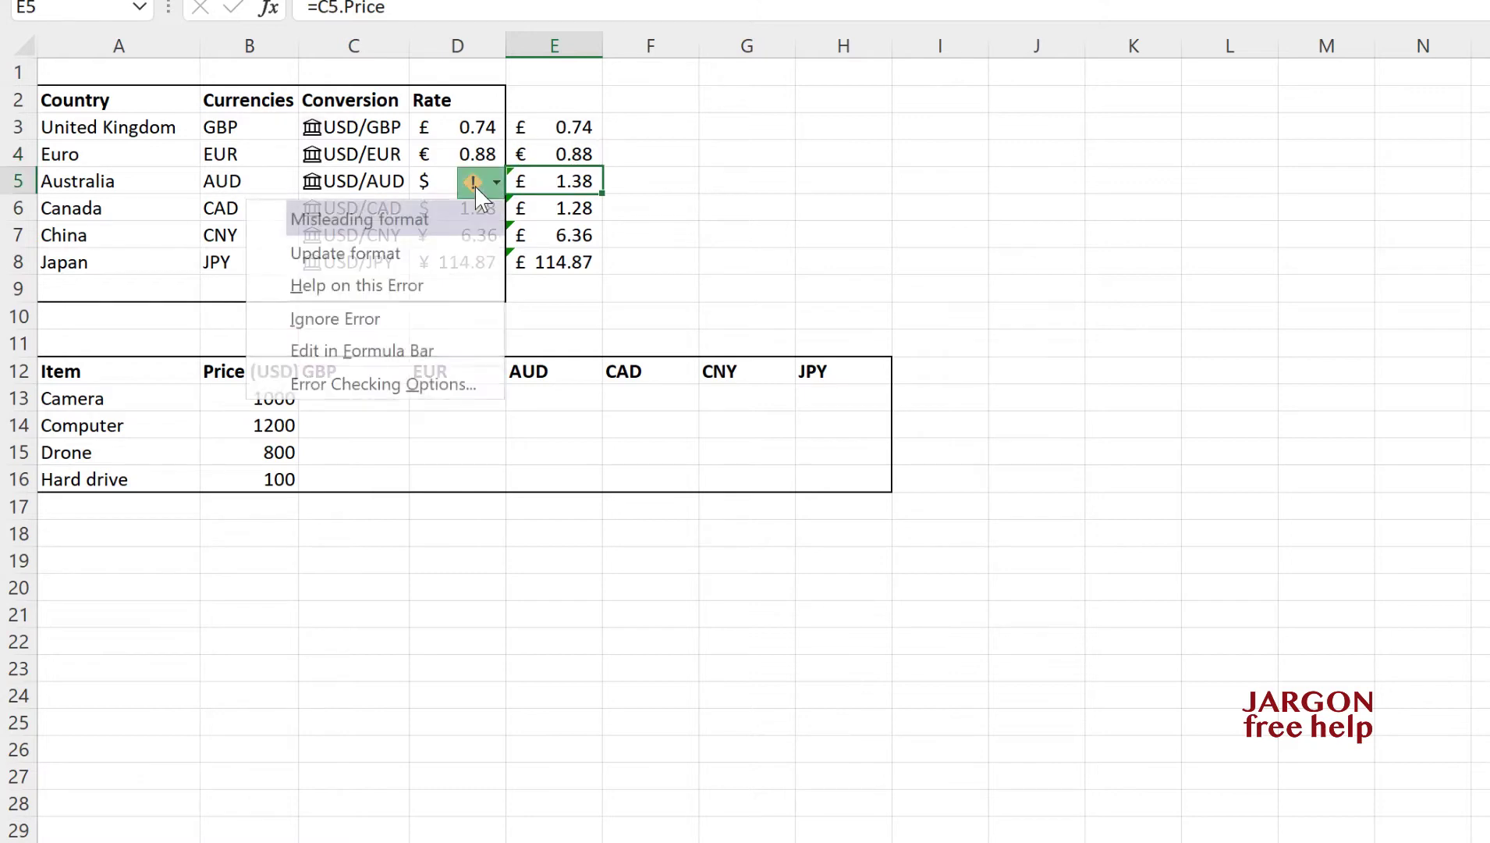
click(433, 250)
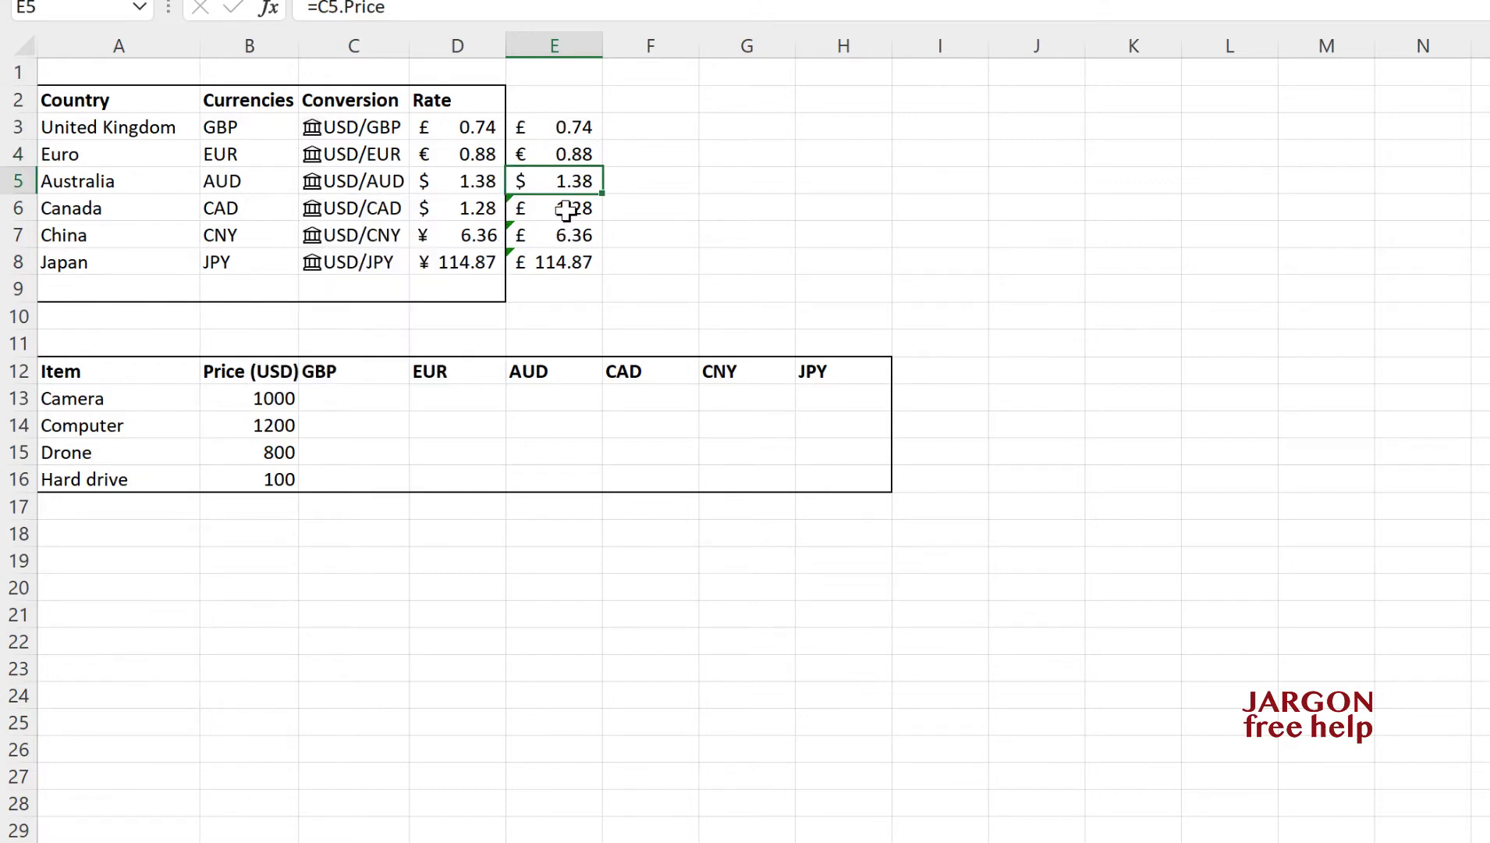
drag(565, 209, 565, 261)
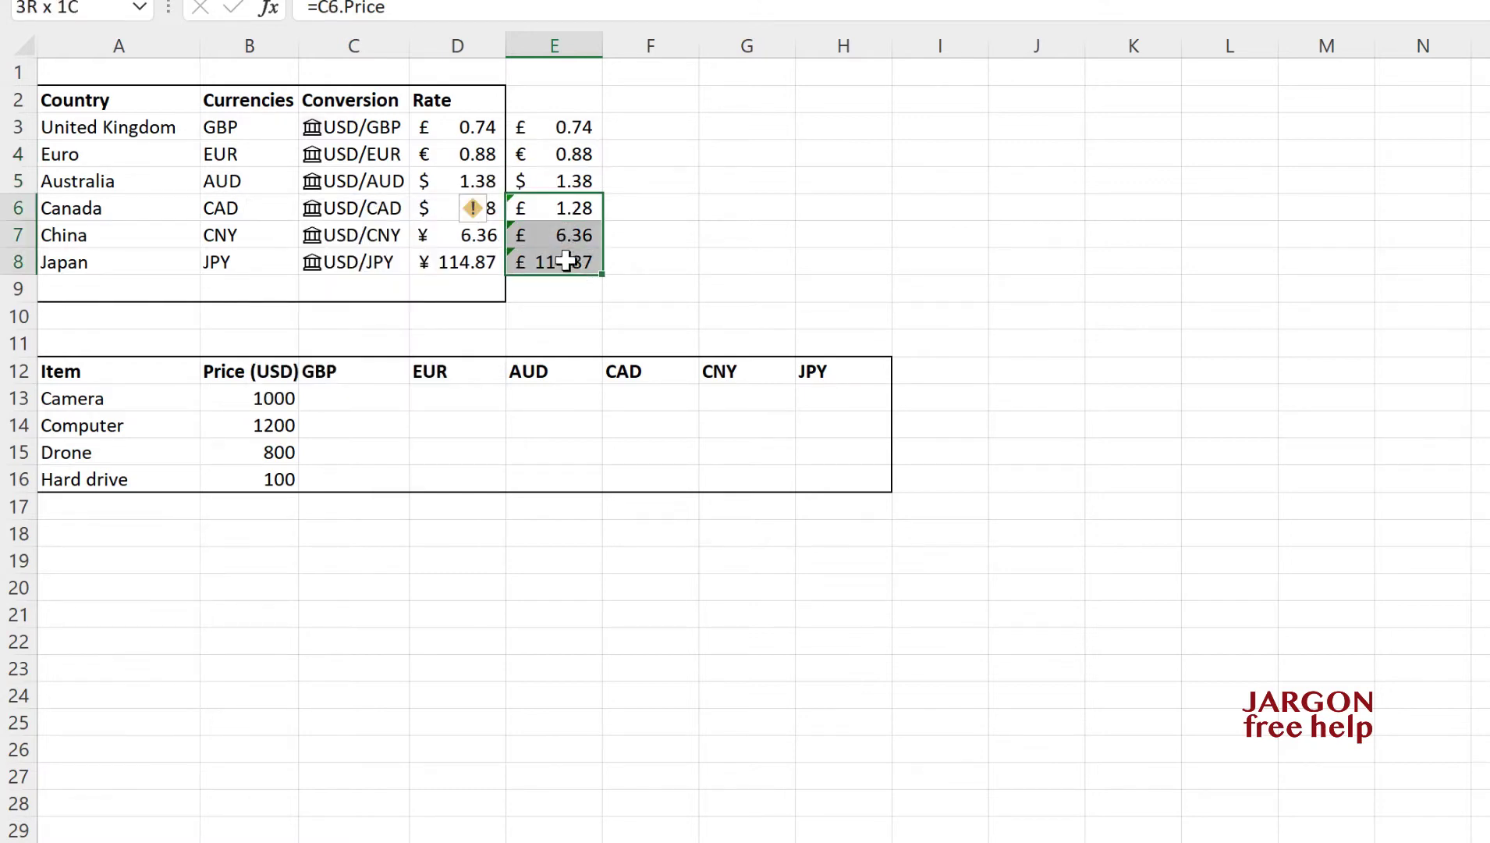
click(469, 210)
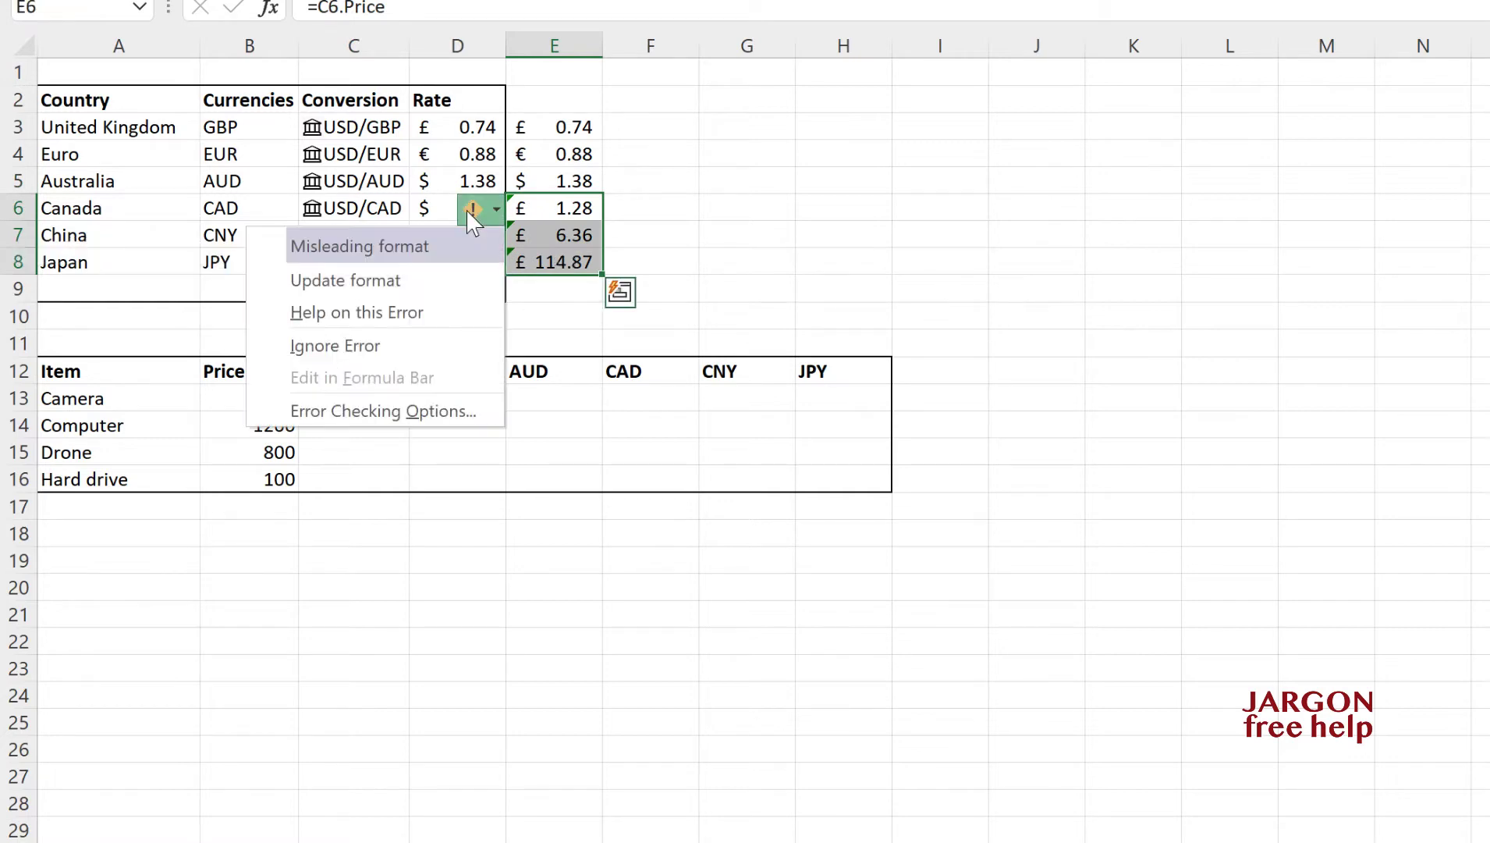
click(434, 277)
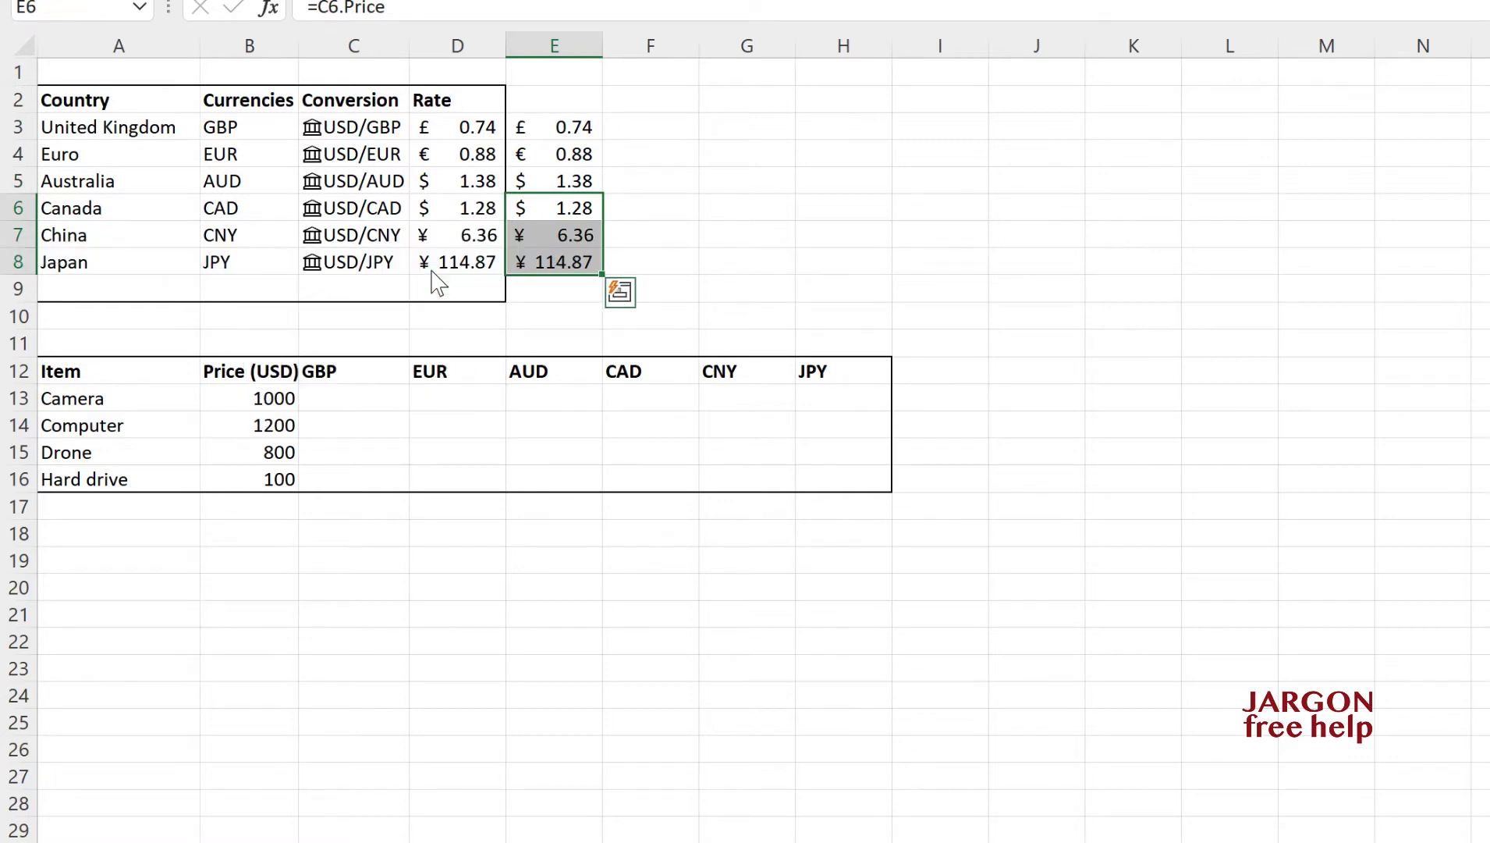
click(566, 215)
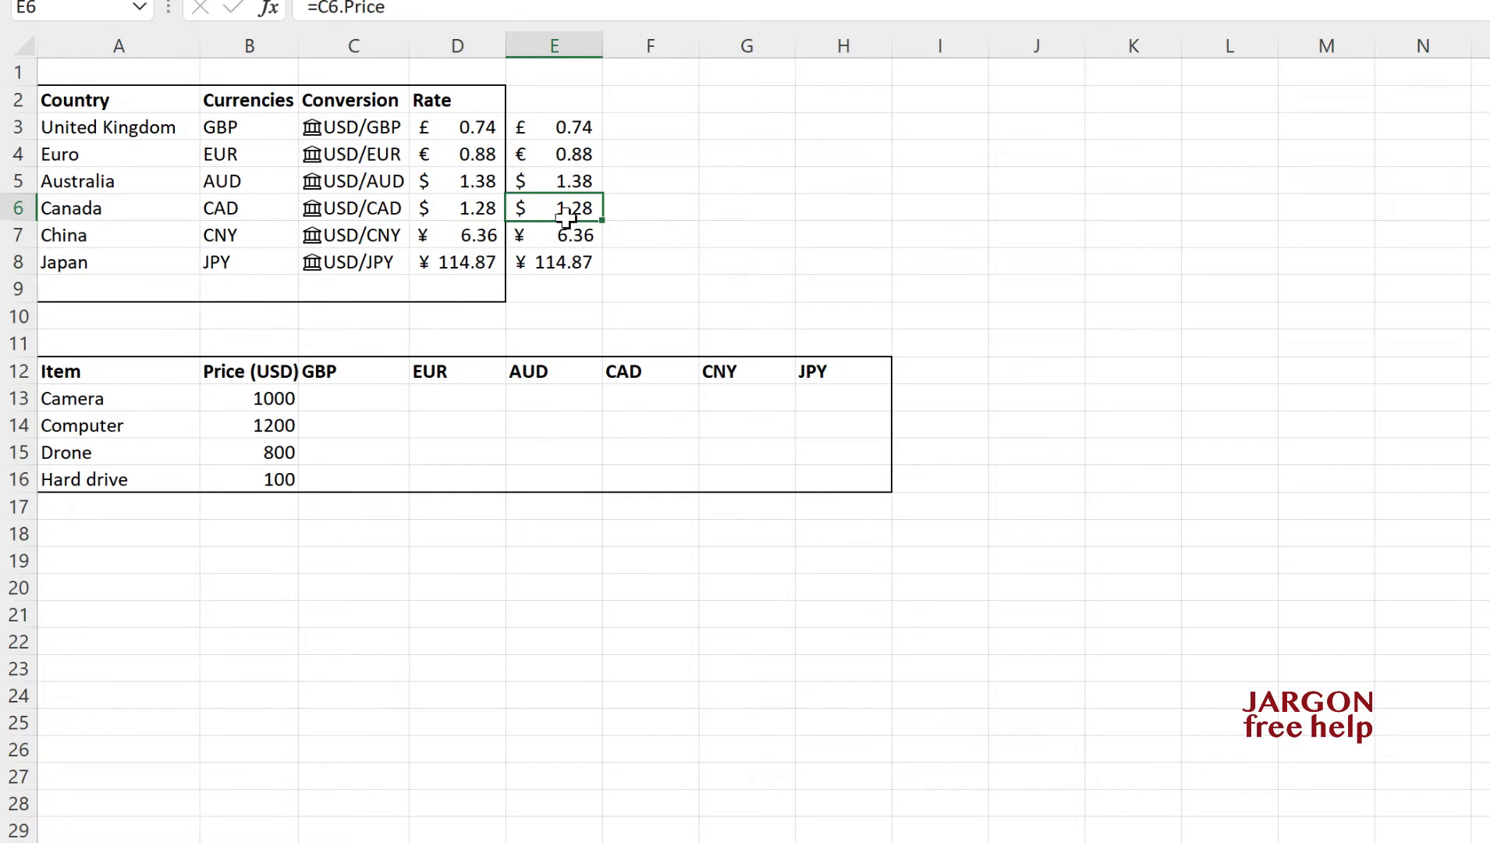
Clear the contents of E3:E8.
drag(579, 125, 576, 258)
right_click(576, 258)
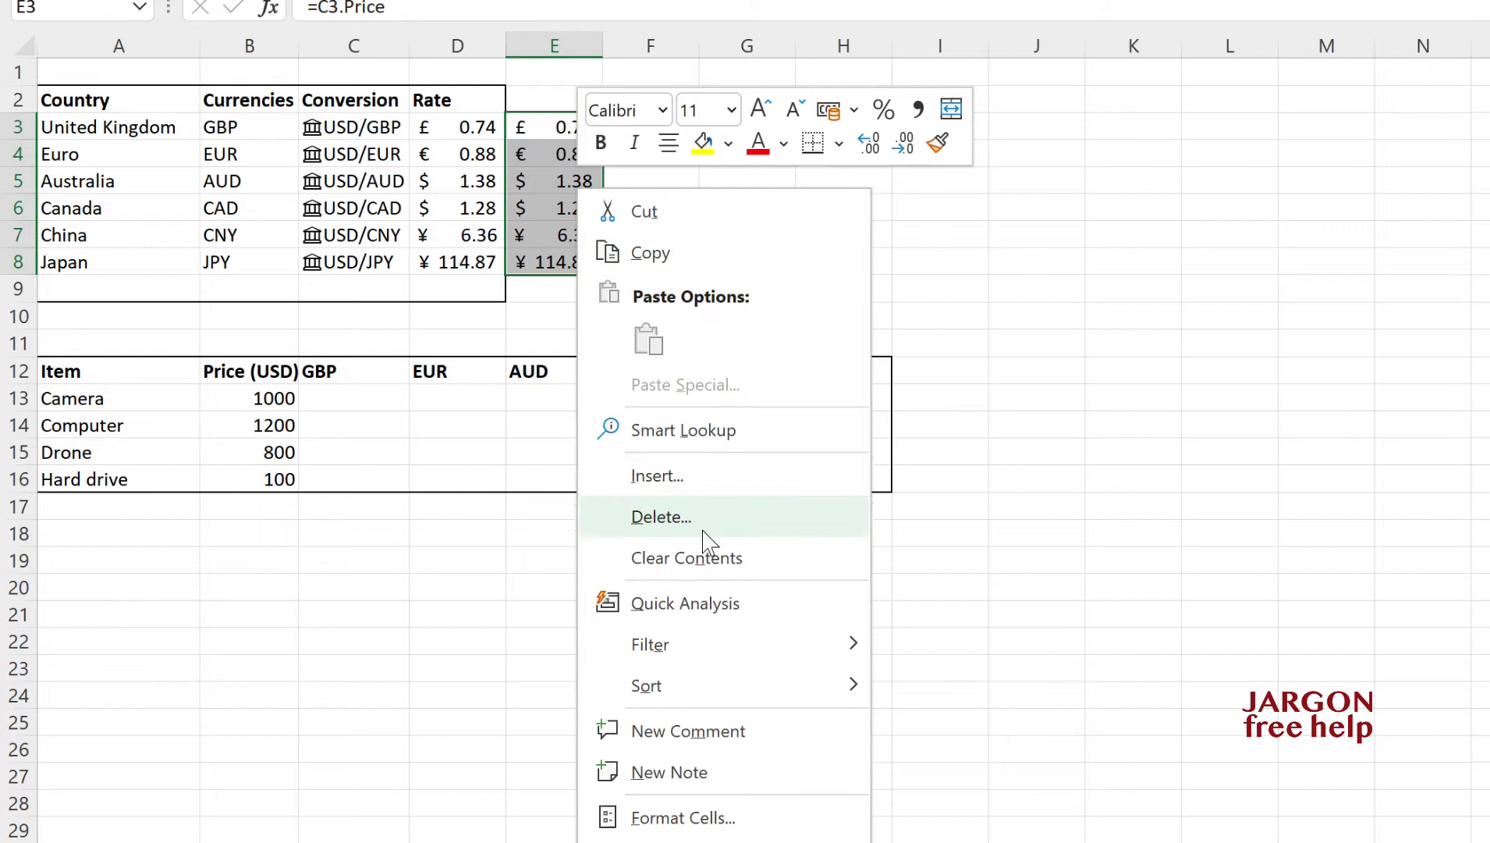
click(709, 558)
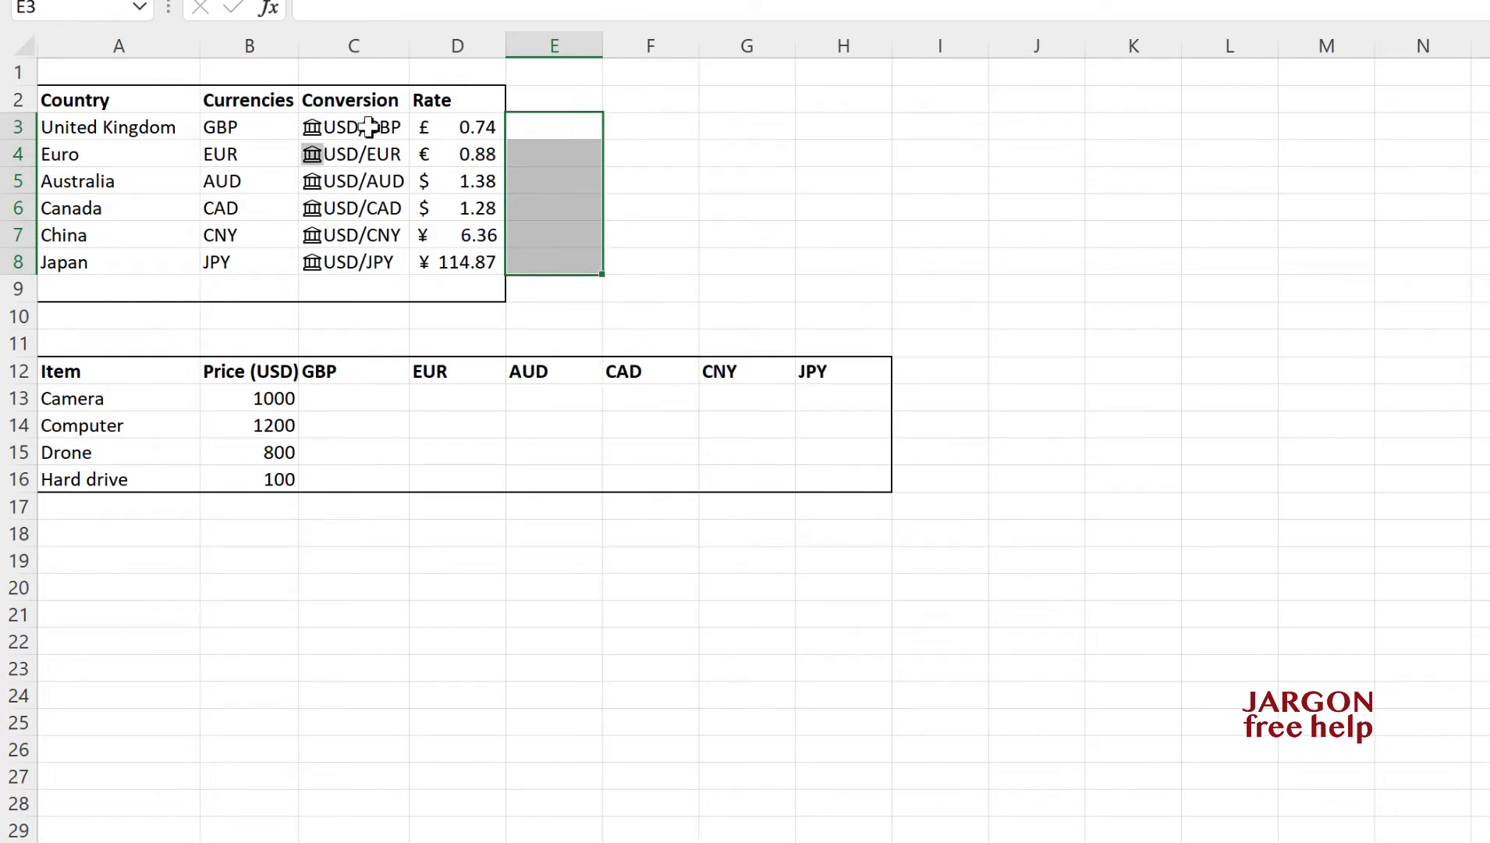
Insert the High, Previous close and Change (%) fields for the six currencies in C3:C8.
drag(368, 127, 371, 263)
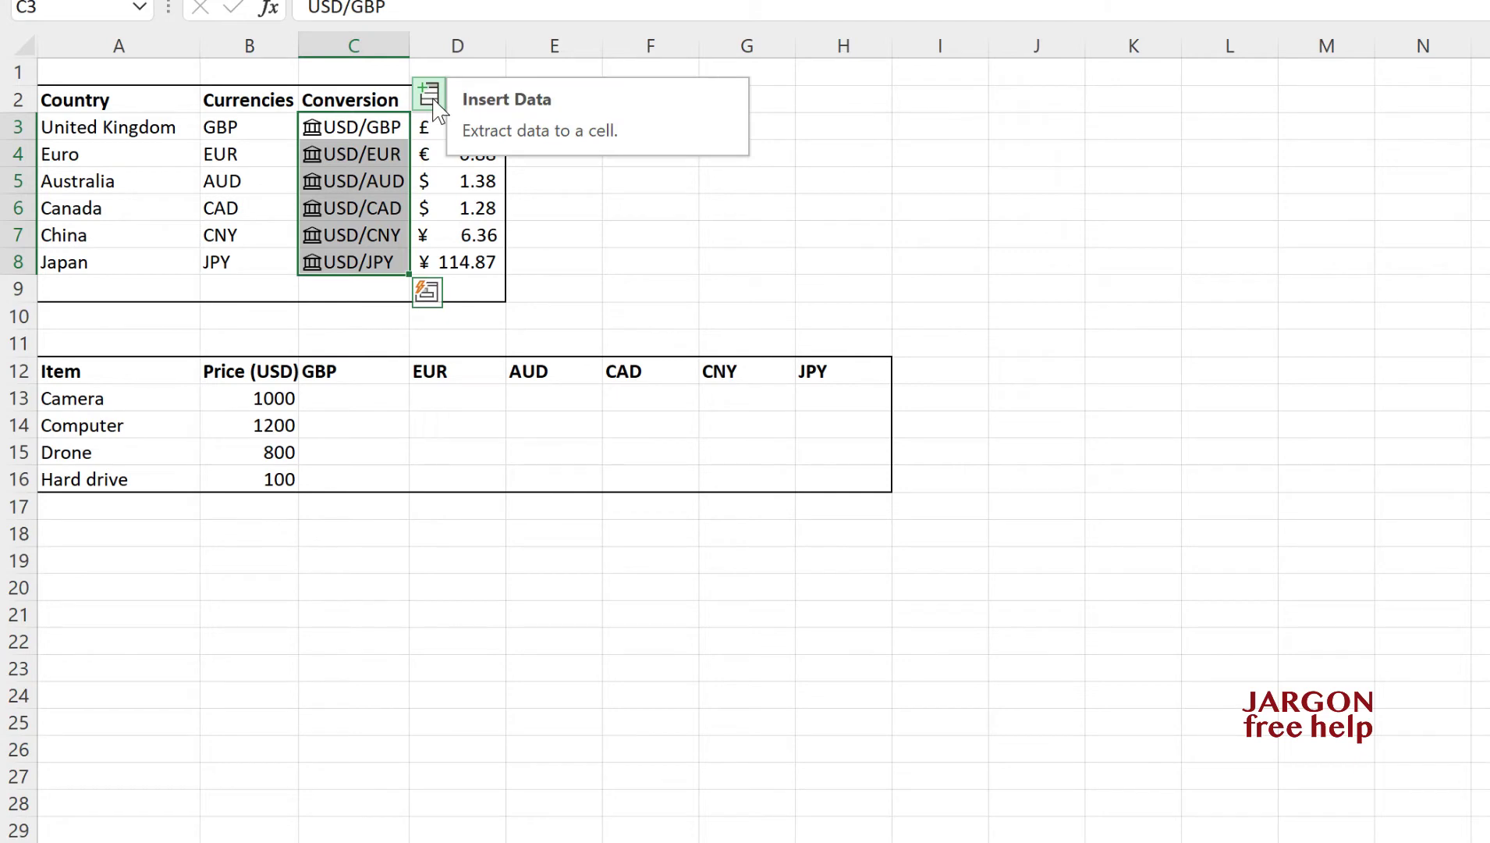
click(435, 105)
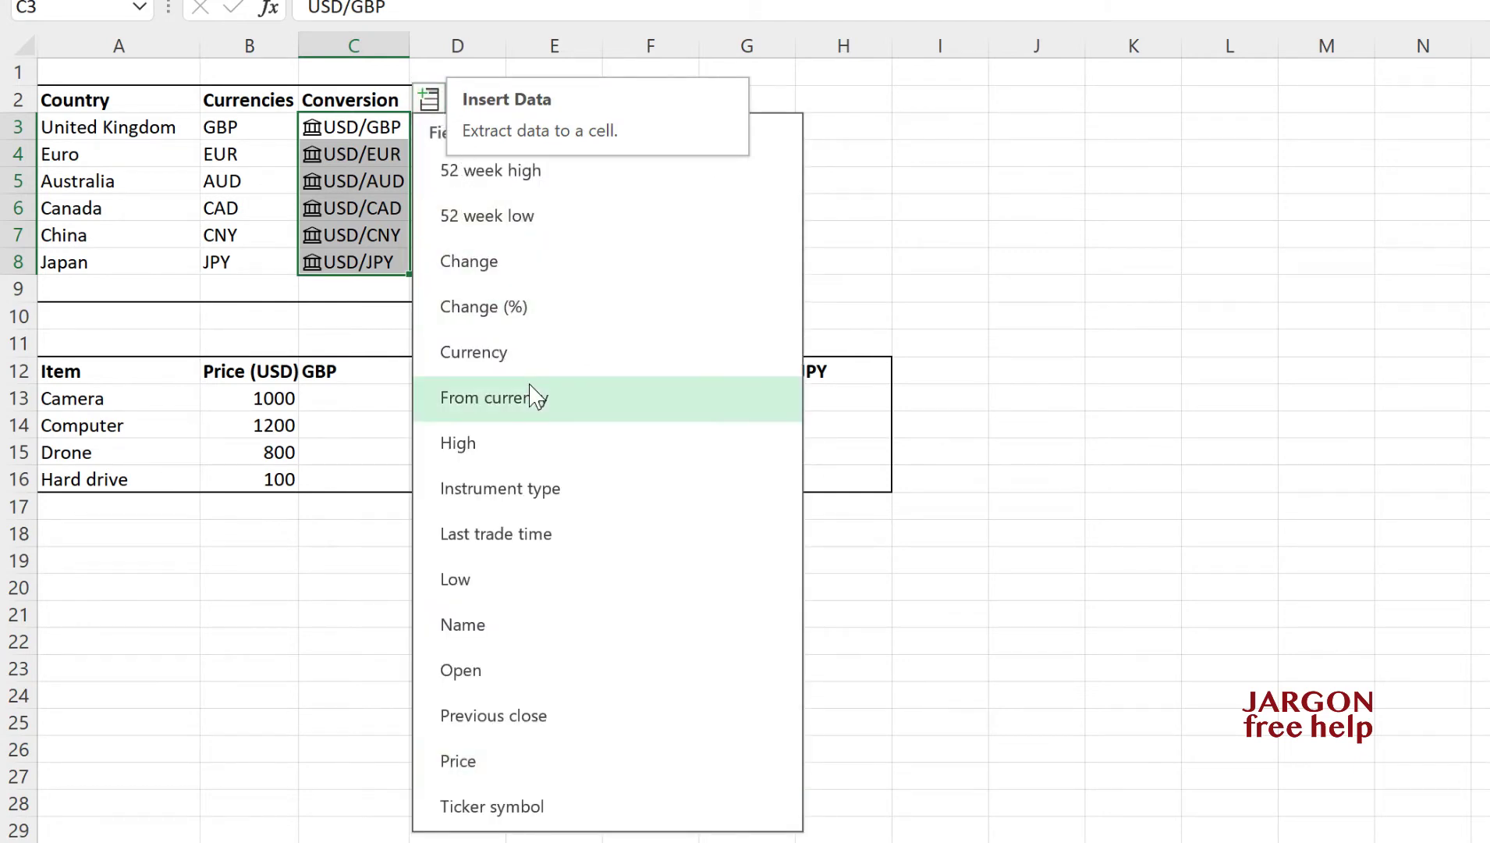
click(542, 451)
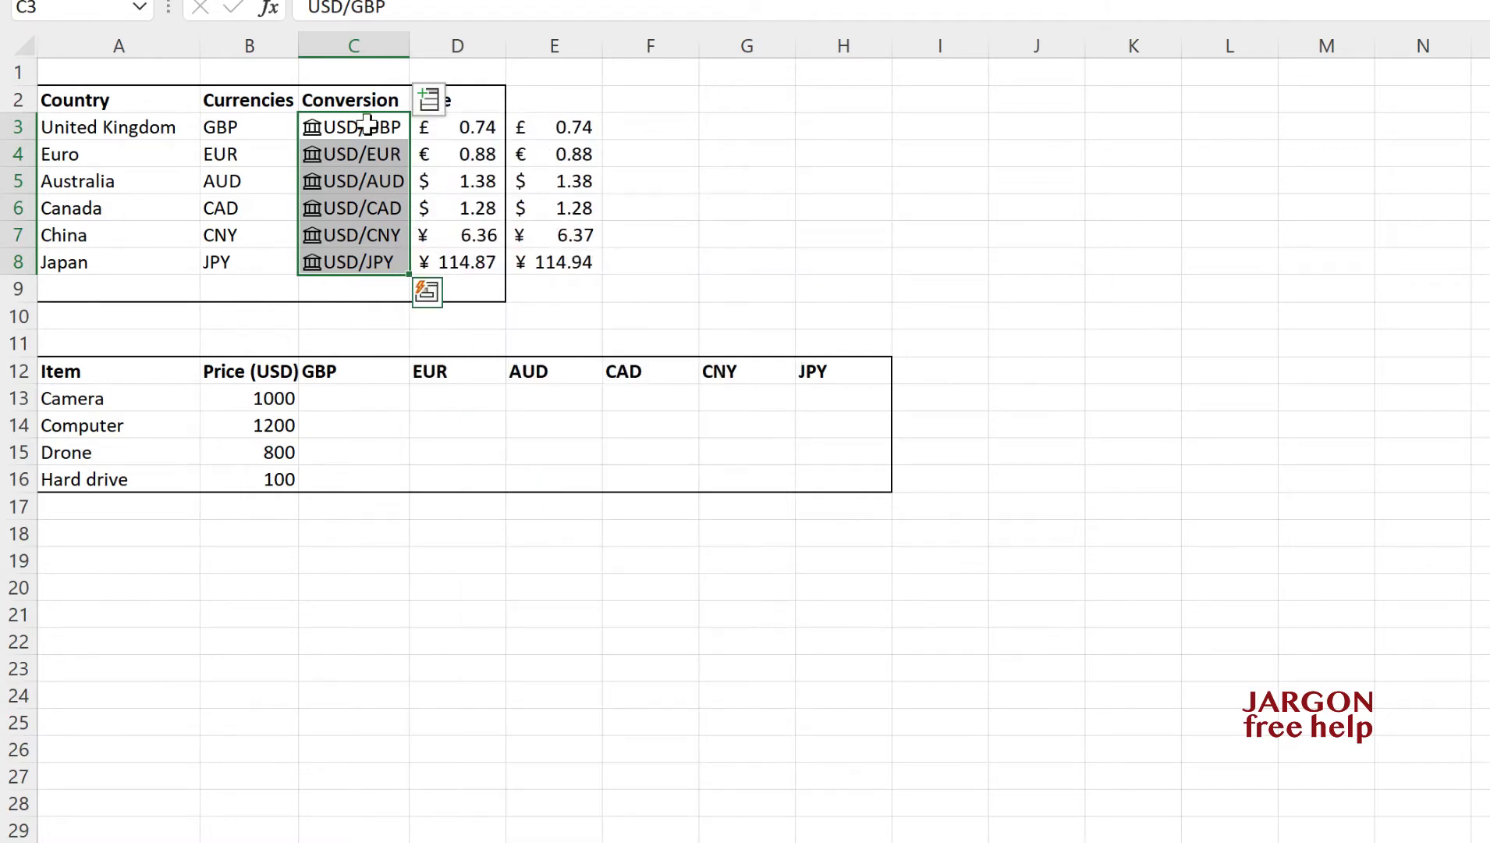
click(431, 101)
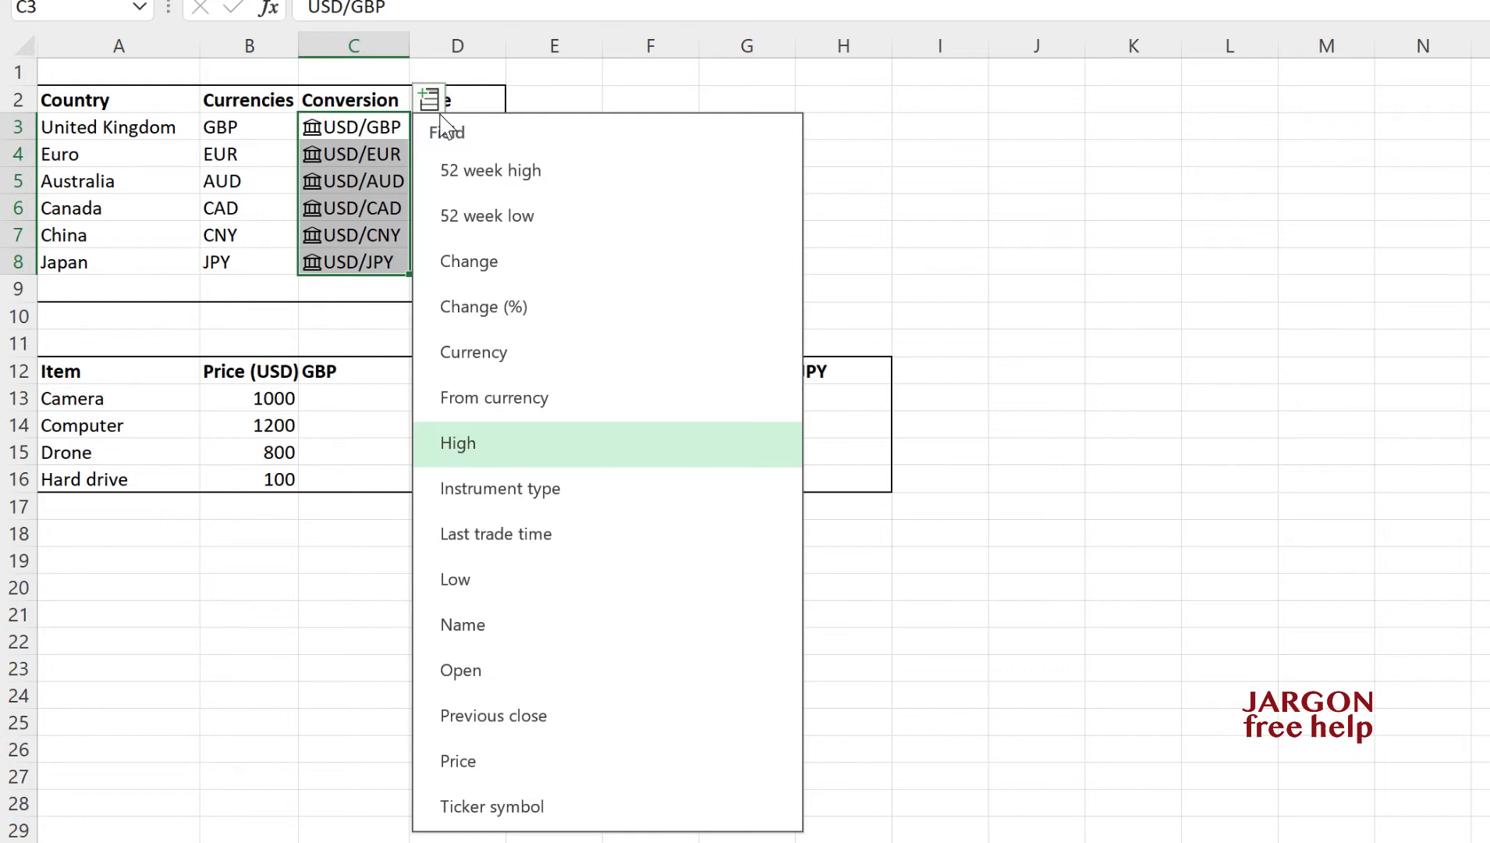
click(596, 728)
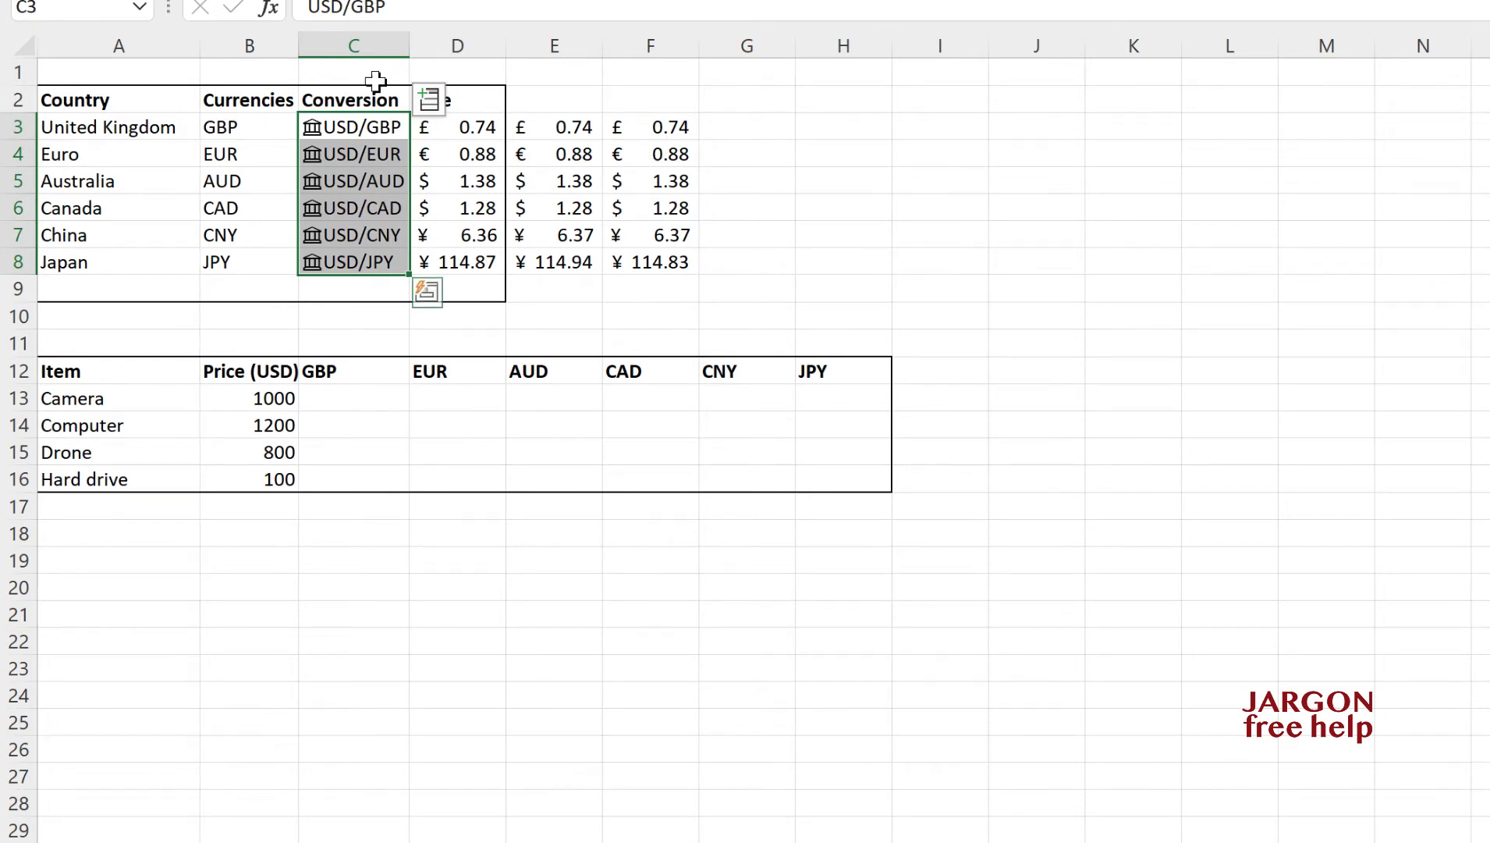
click(430, 100)
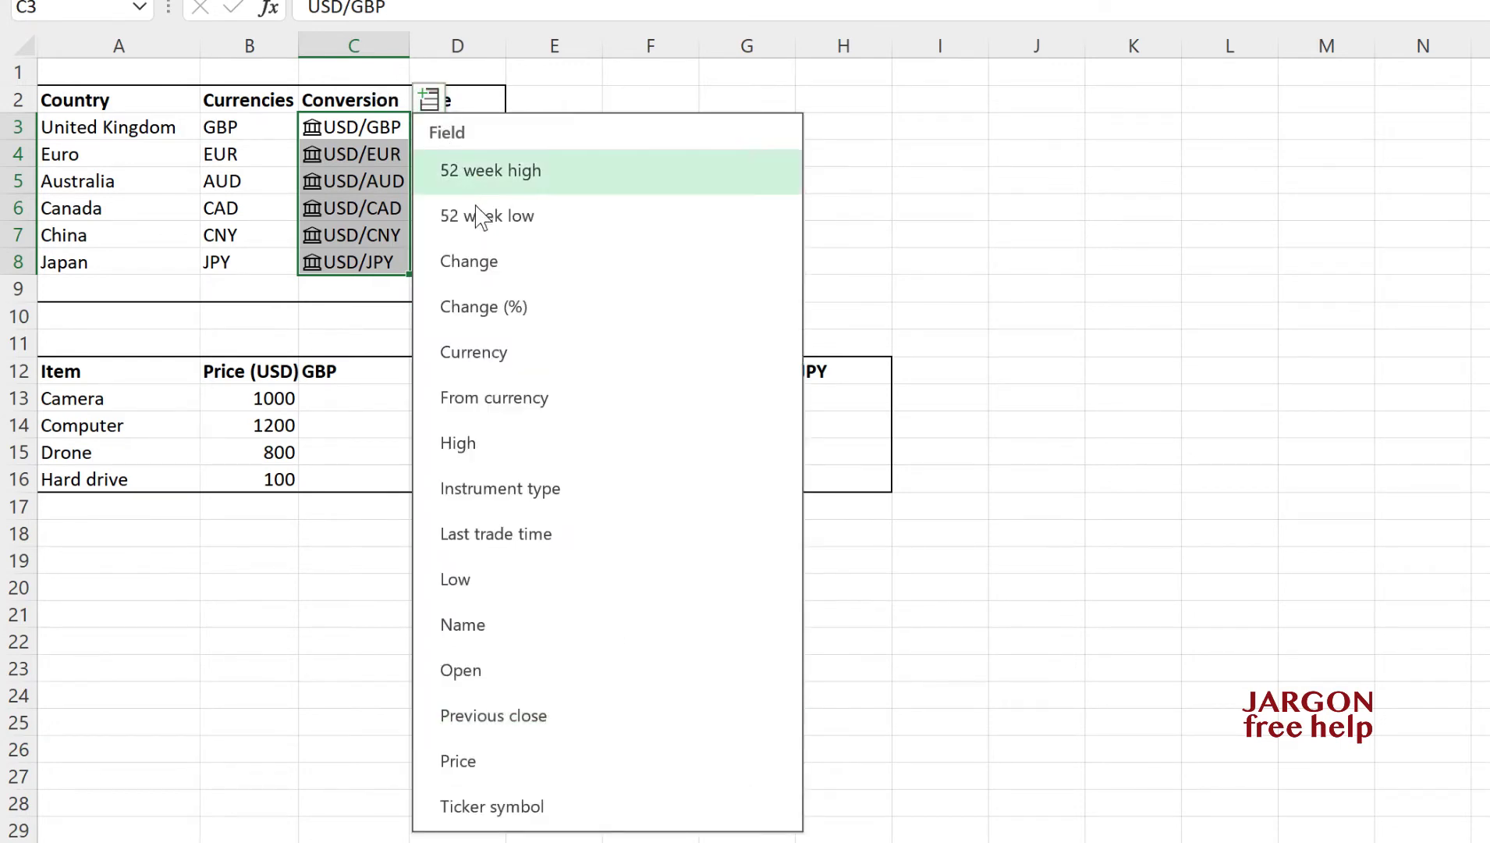
click(508, 305)
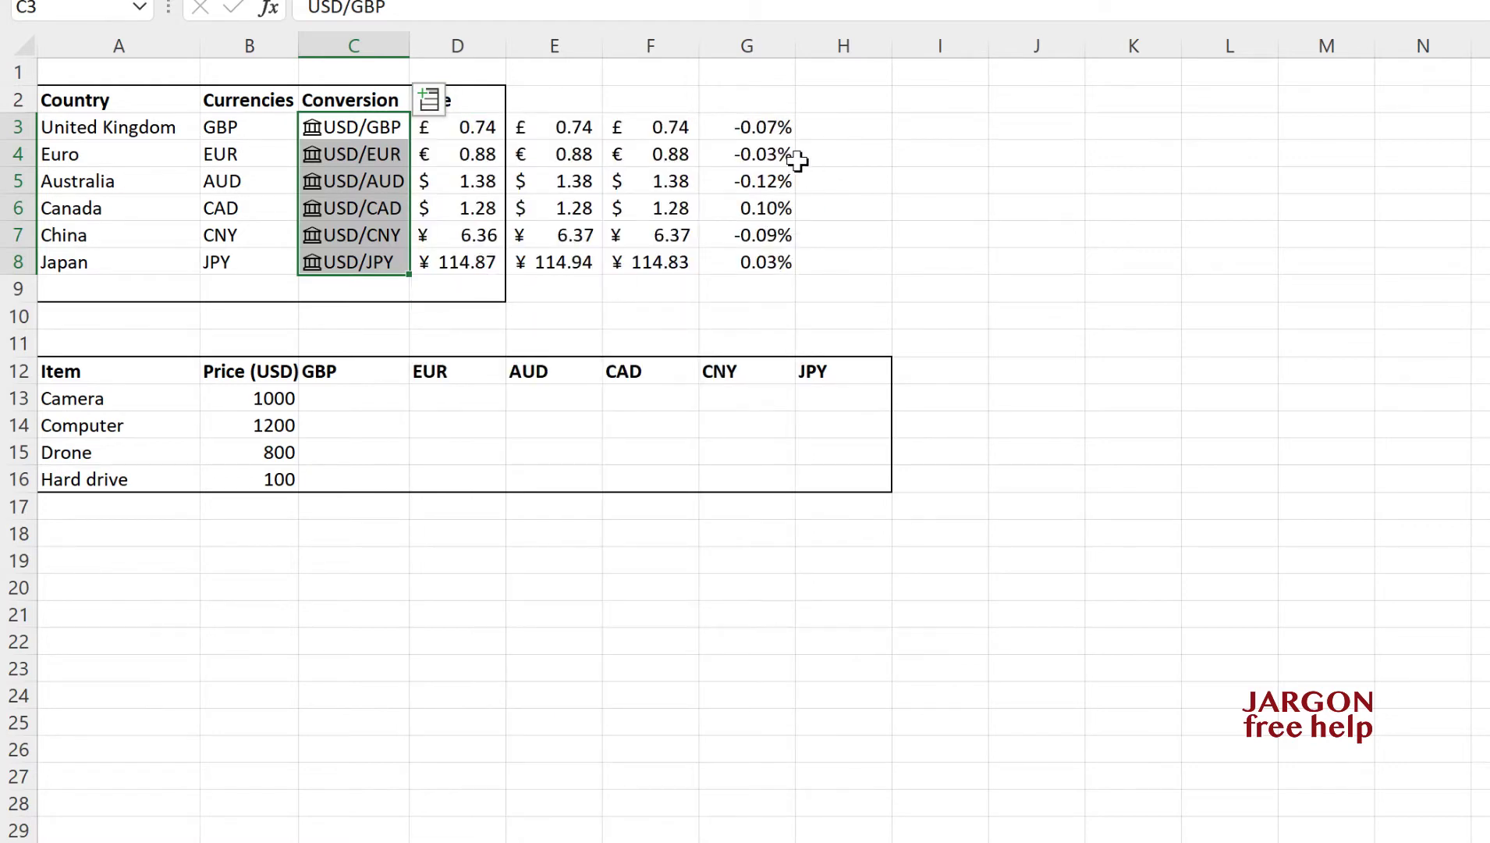
Rearrange the inserted field columns, then clear the contents of E3:G8.
drag(758, 126, 861, 276)
drag(648, 131, 933, 257)
drag(837, 125, 690, 269)
drag(554, 127, 750, 262)
right_click(749, 261)
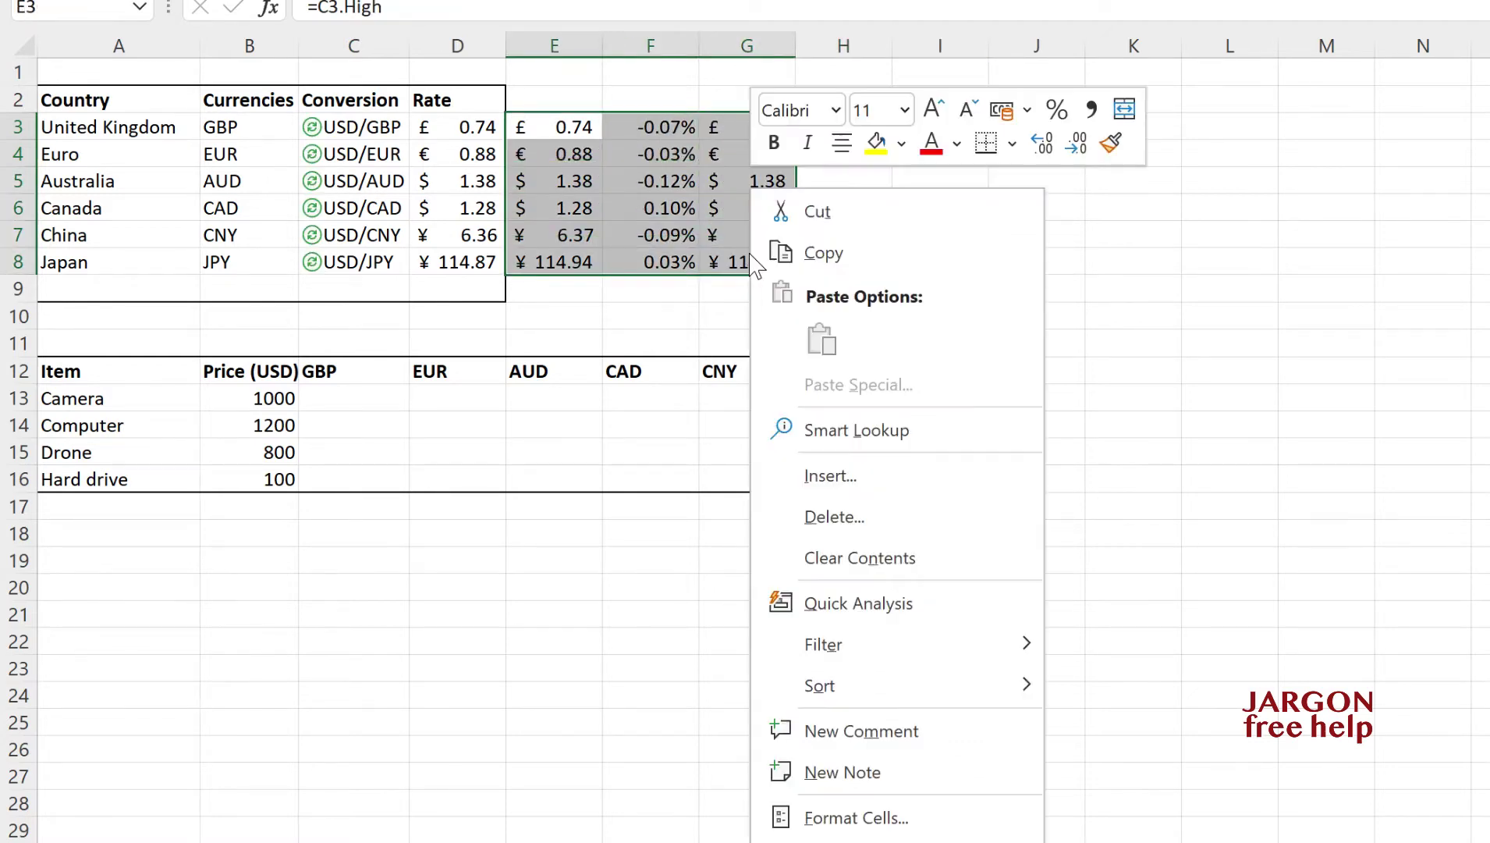
click(870, 560)
click(554, 208)
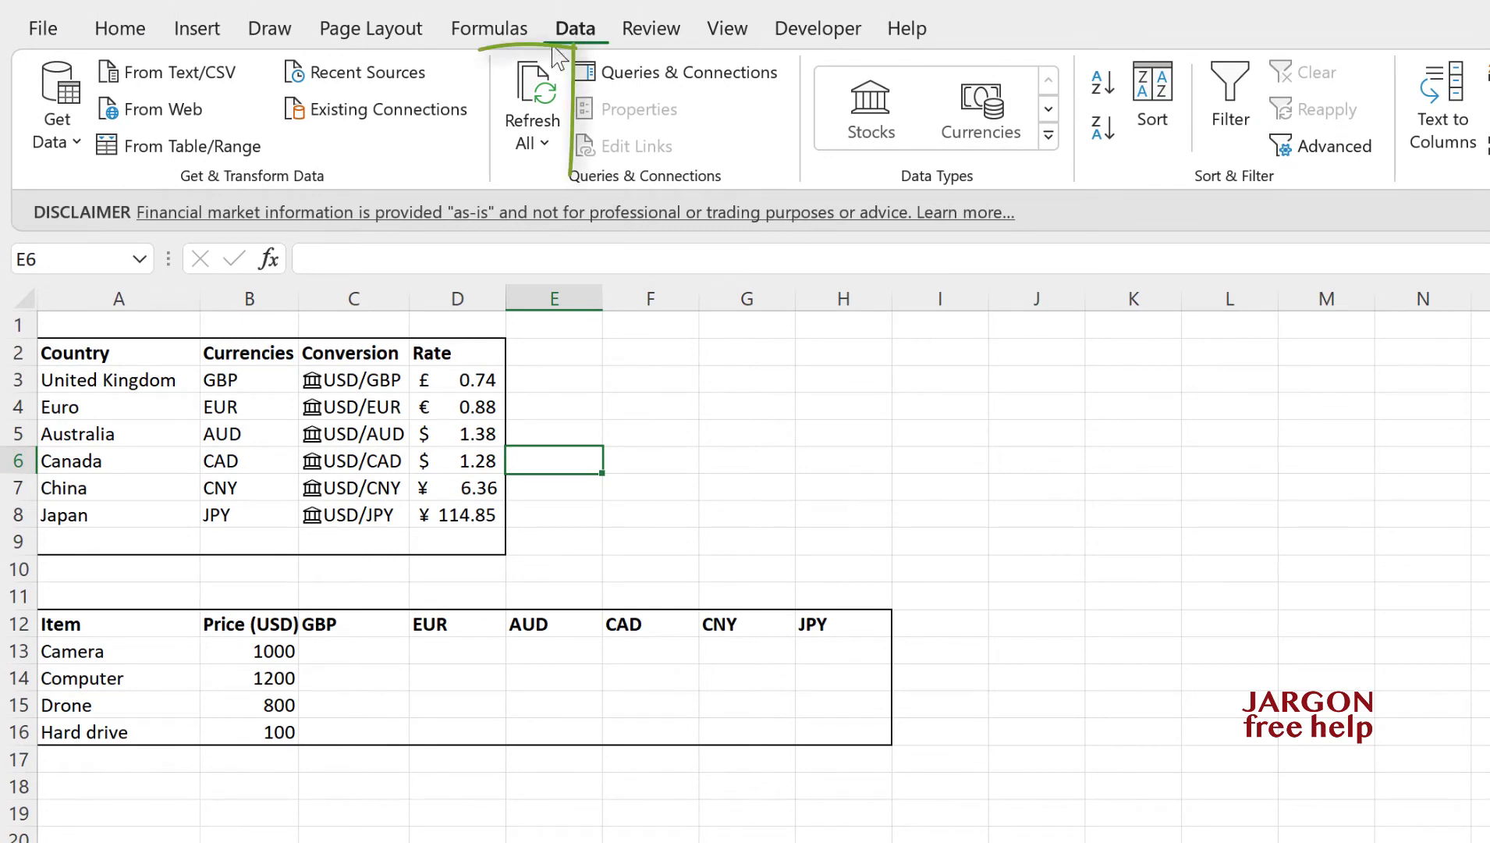
Refresh all live rates so Japan reads ¥114.84, and review the row 12 headers and B3:B8 codes.
click(537, 102)
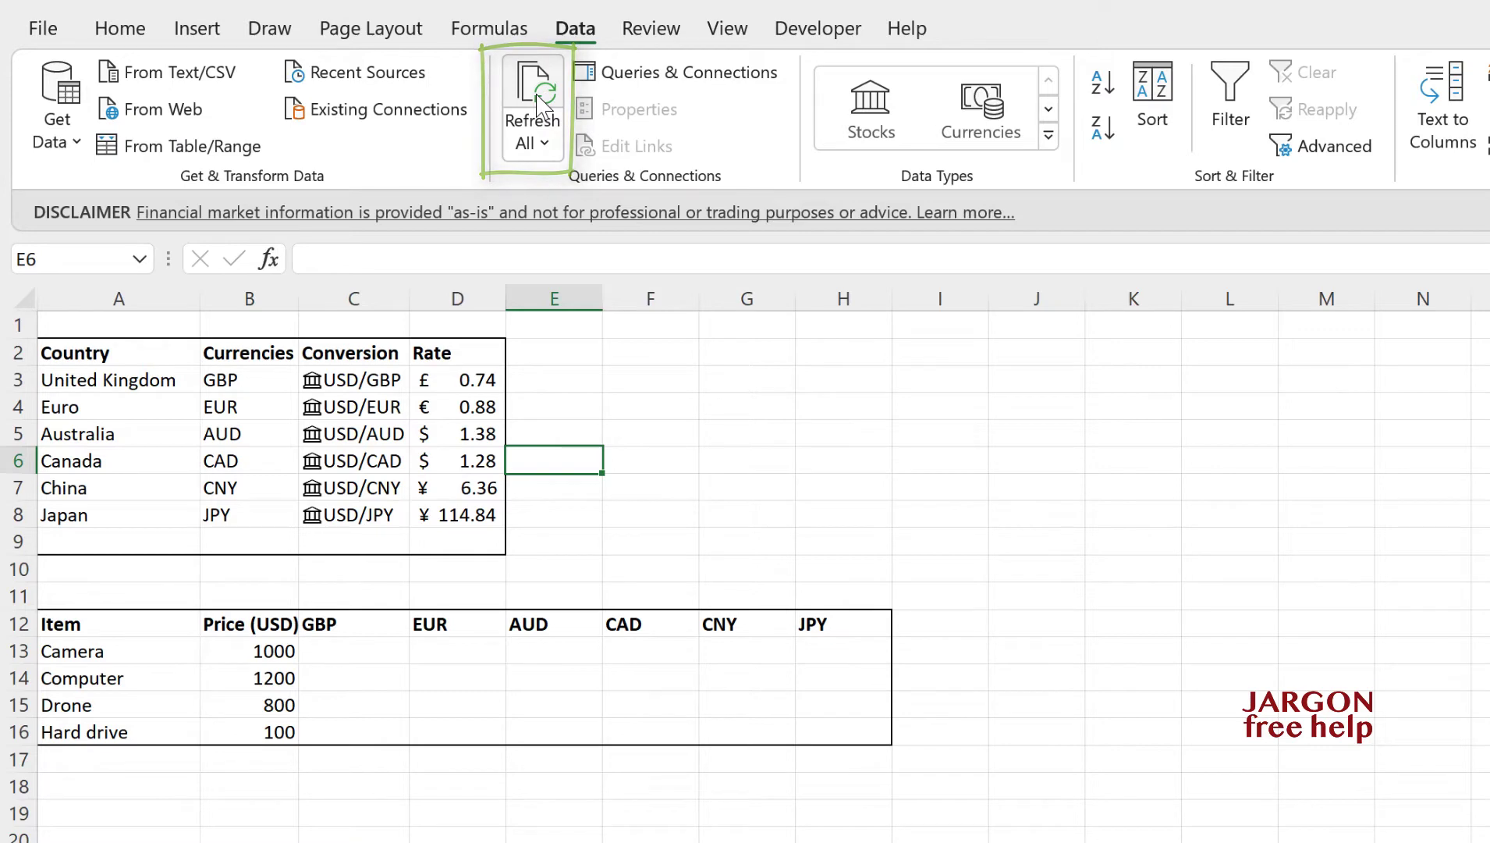
click(464, 384)
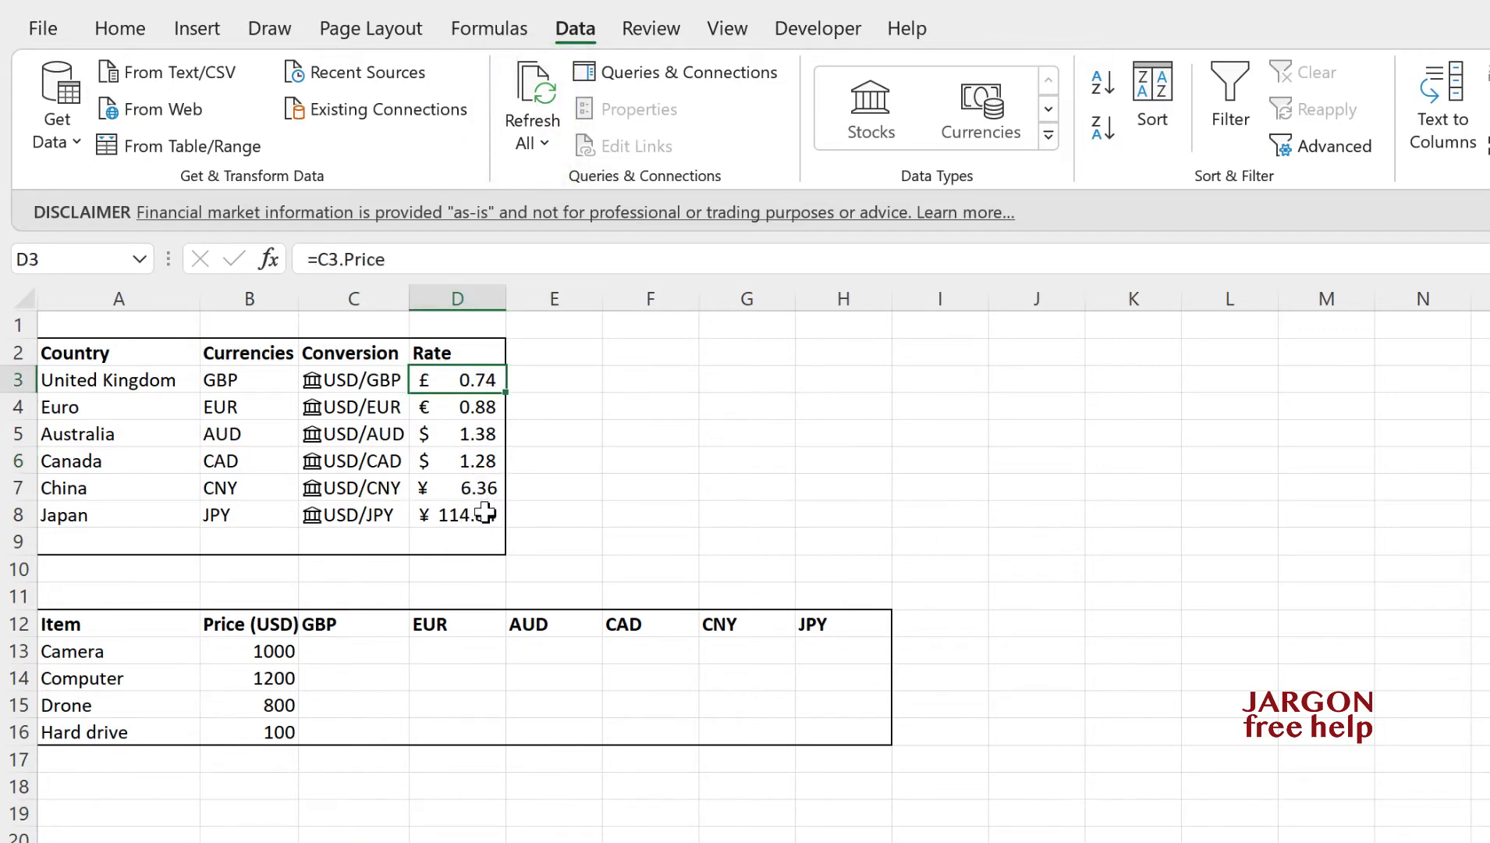
click(366, 647)
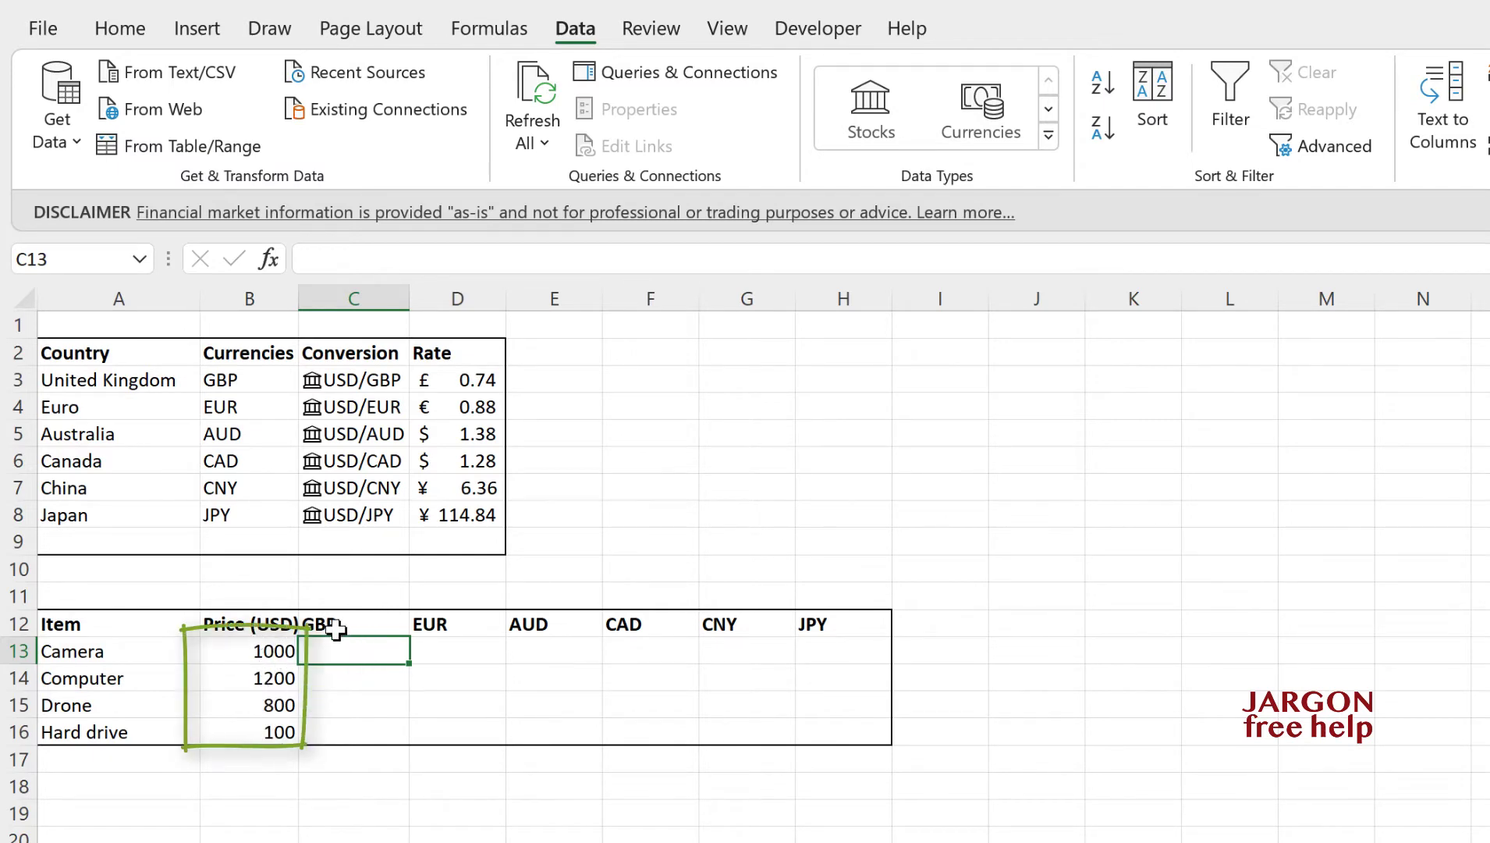
mouse_move(390, 621)
mouse_down()
mouse_move(890, 624)
mouse_move(816, 622)
mouse_up()
drag(216, 374, 227, 515)
click(354, 648)
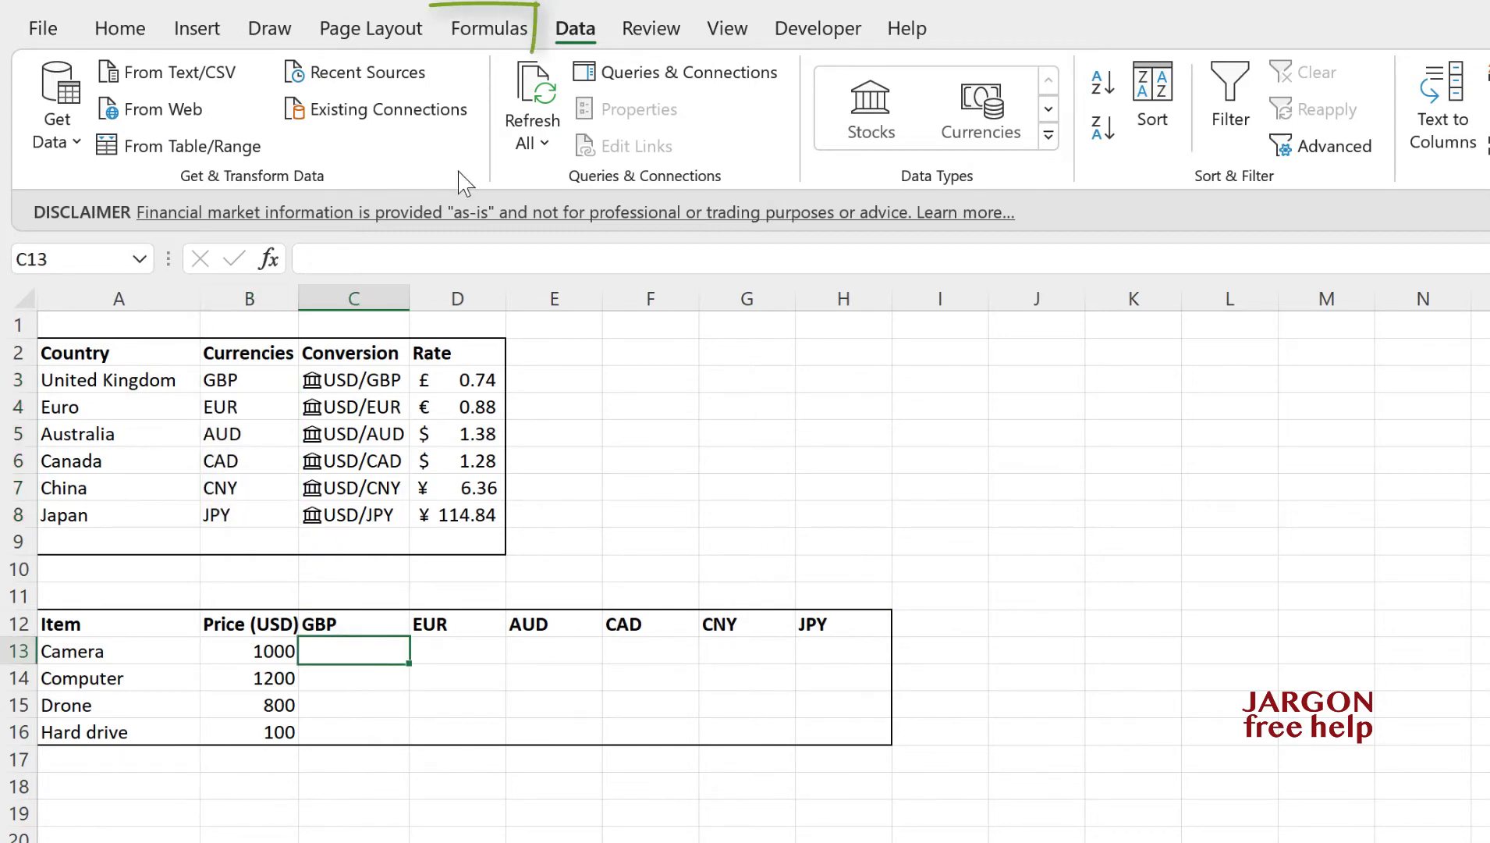
Insert XLOOKUP into C13 from the Formulas Lookup & Reference list.
click(488, 33)
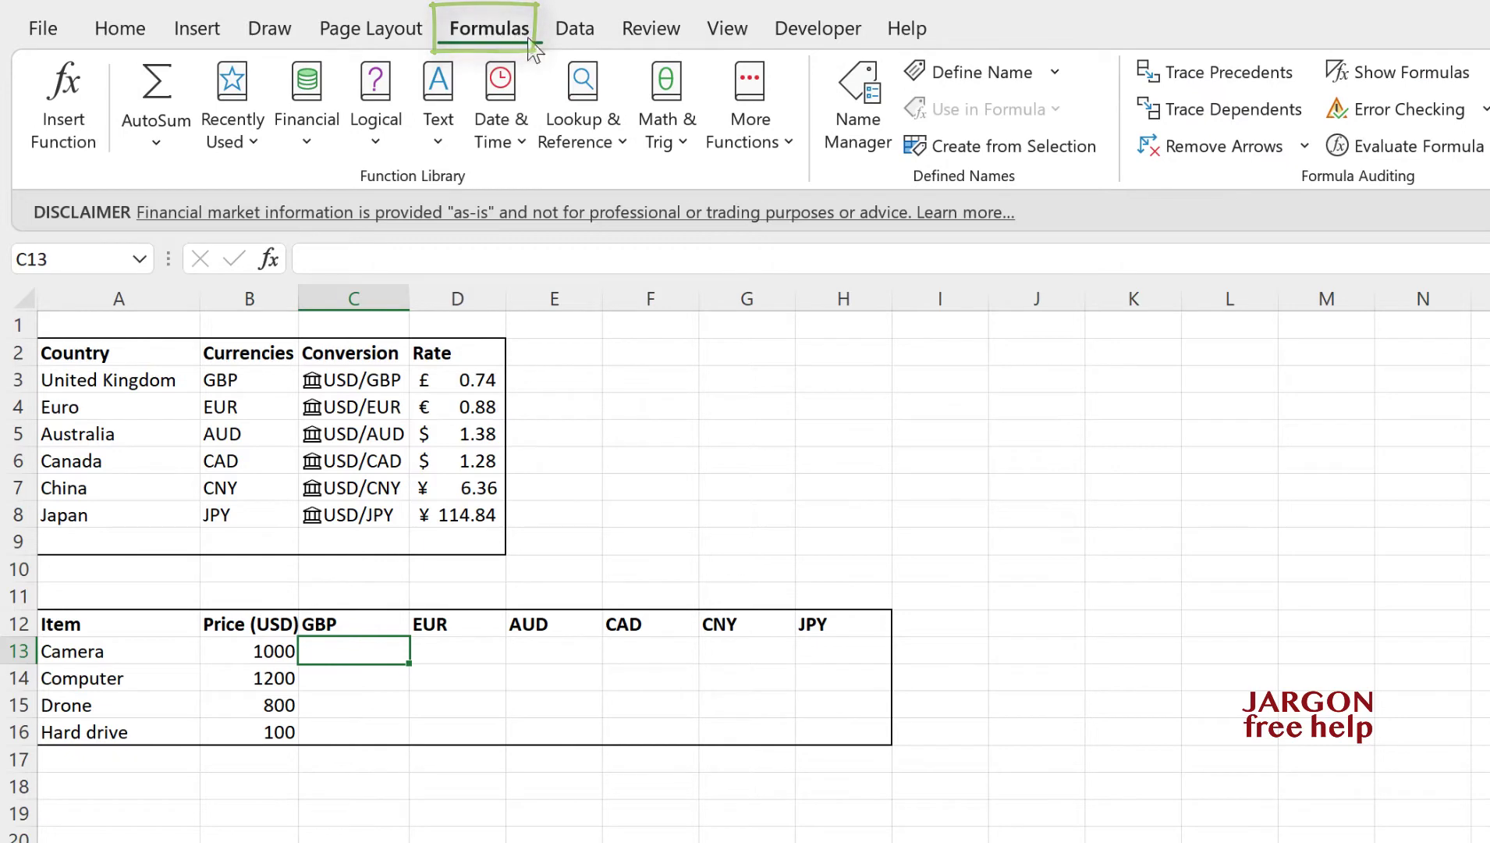
click(589, 121)
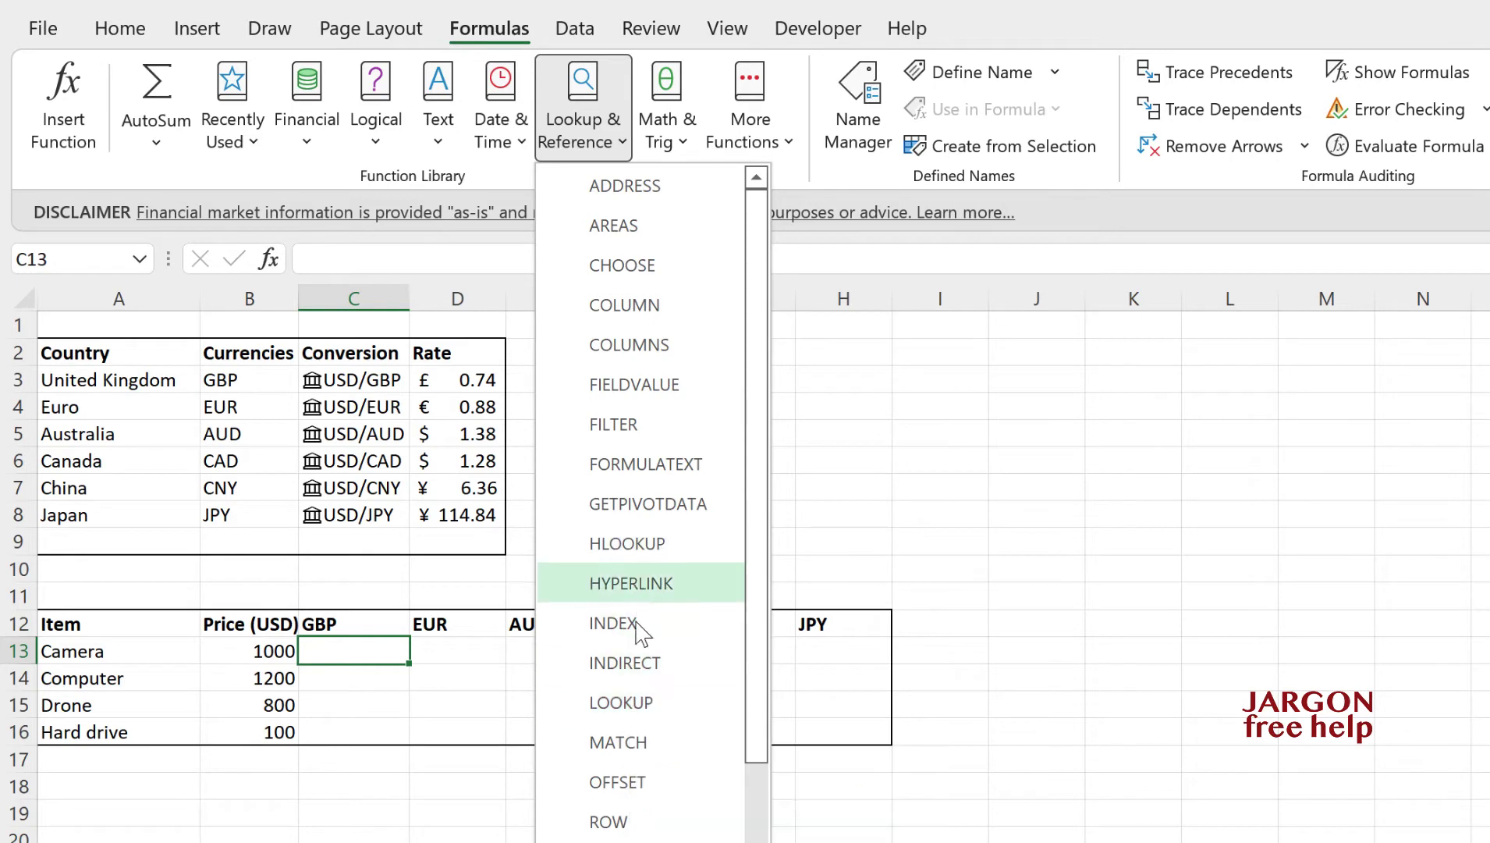
scroll(640, 642, down, 1)
scroll(638, 641, down, 1)
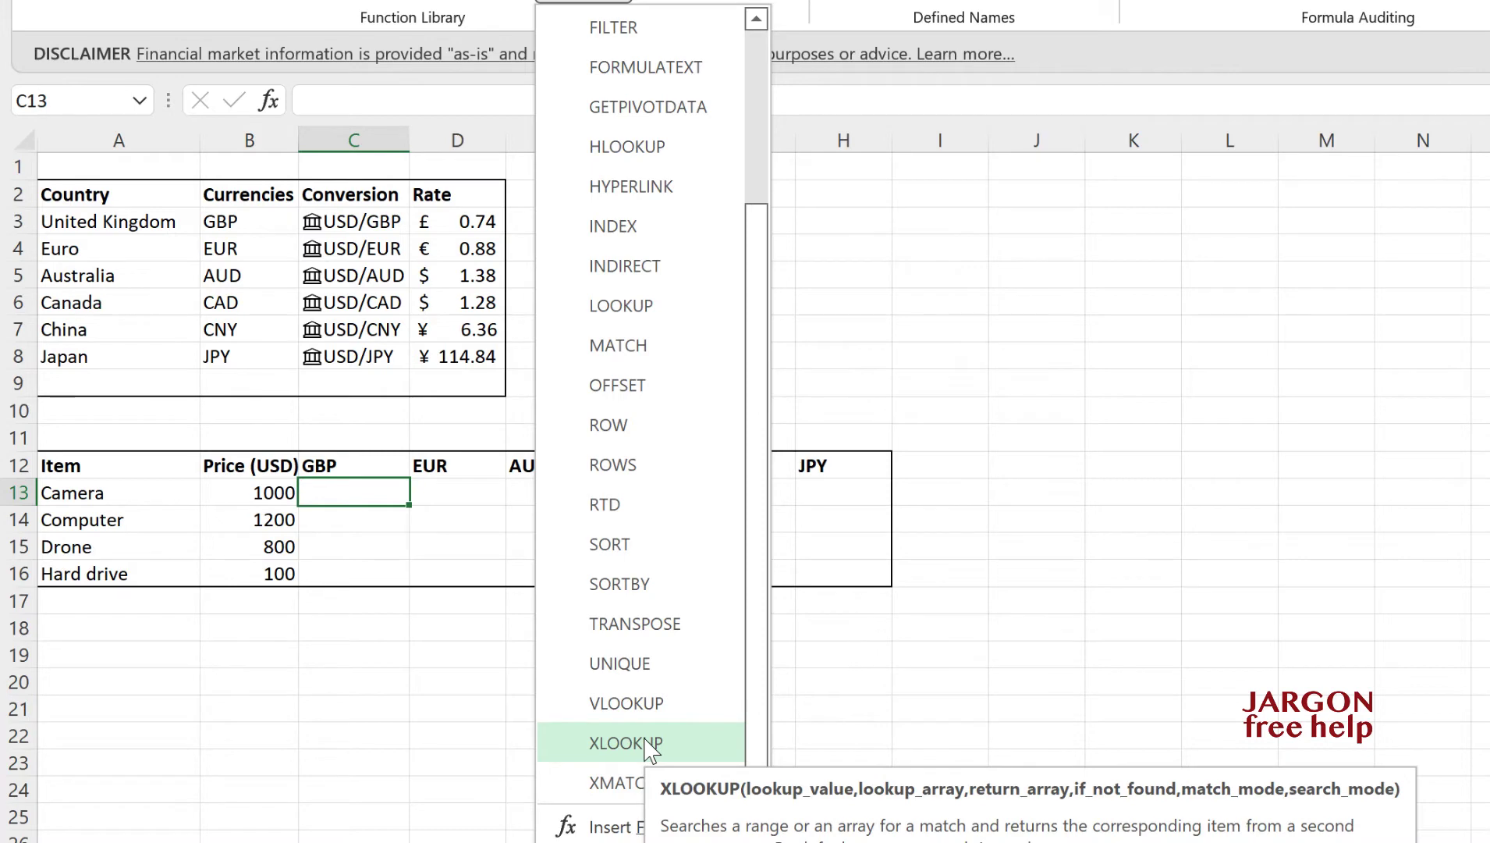
click(648, 745)
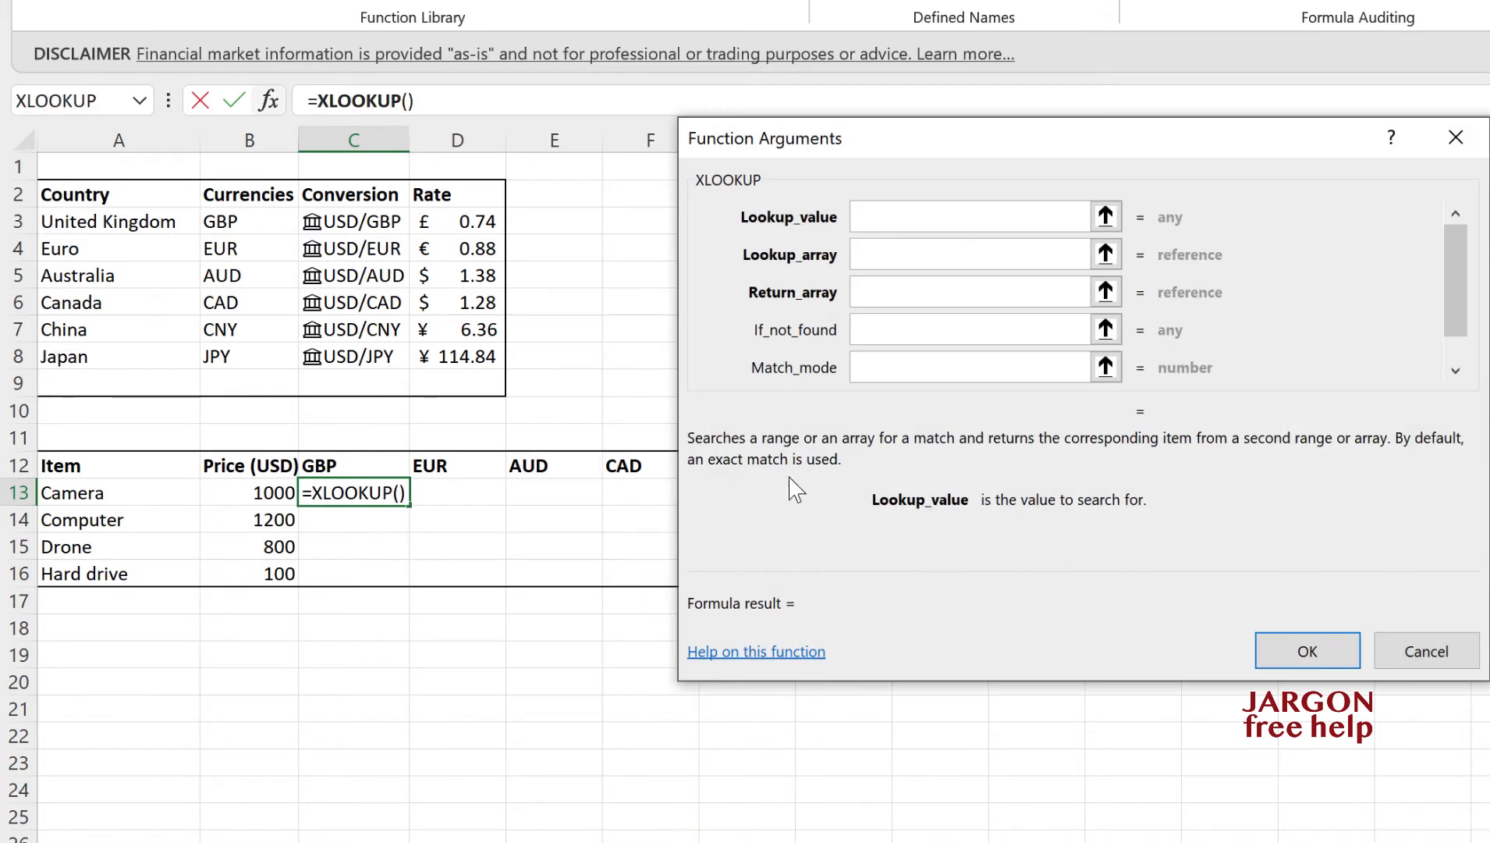
Set XLOOKUP's Lookup_value to C12, Lookup_array to B3:B8 and Return_array to D3:D8.
drag(847, 148, 937, 165)
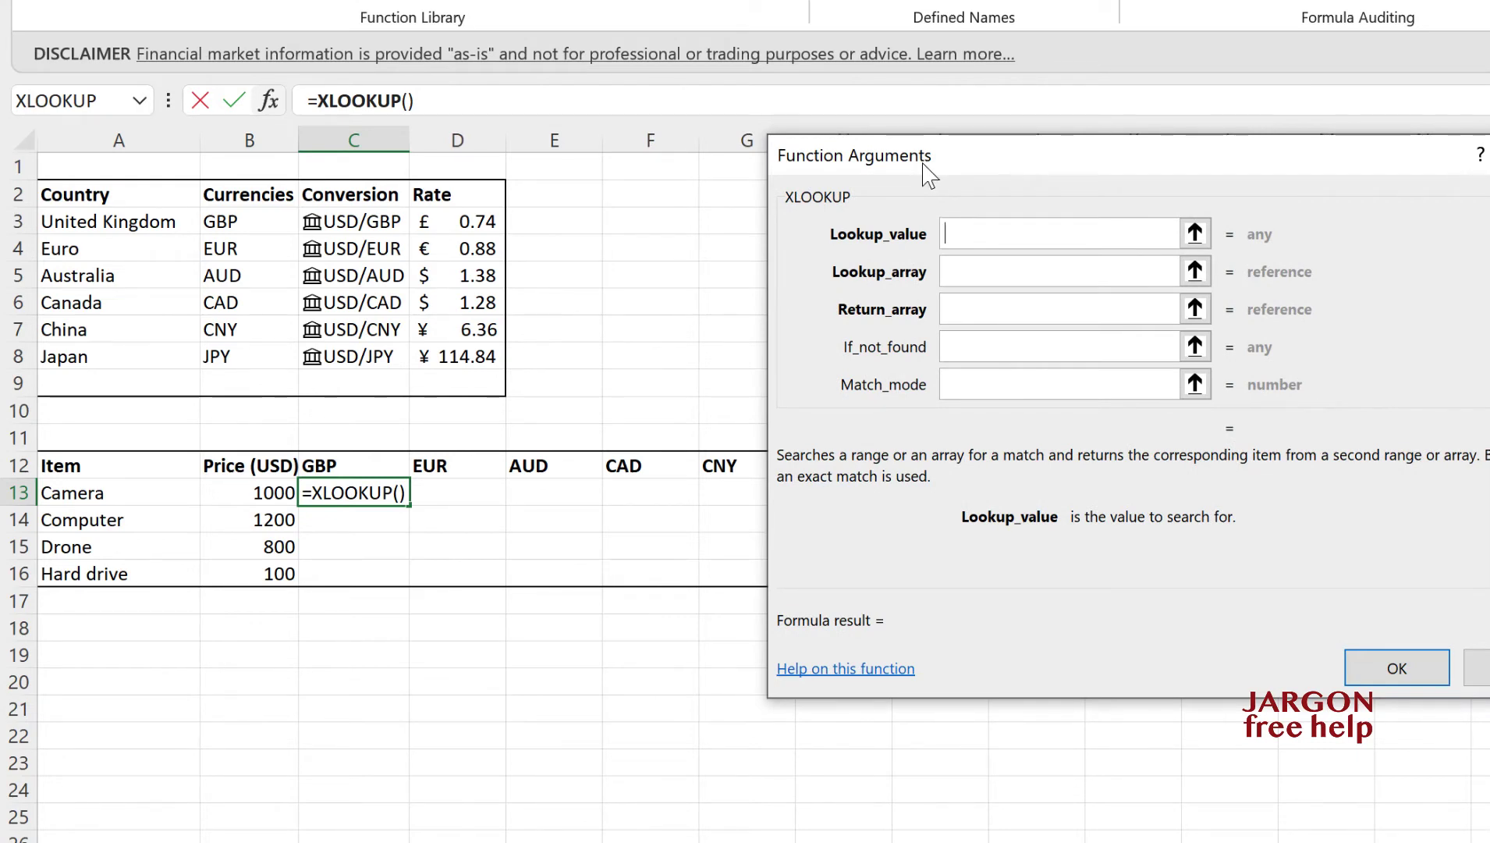
click(971, 235)
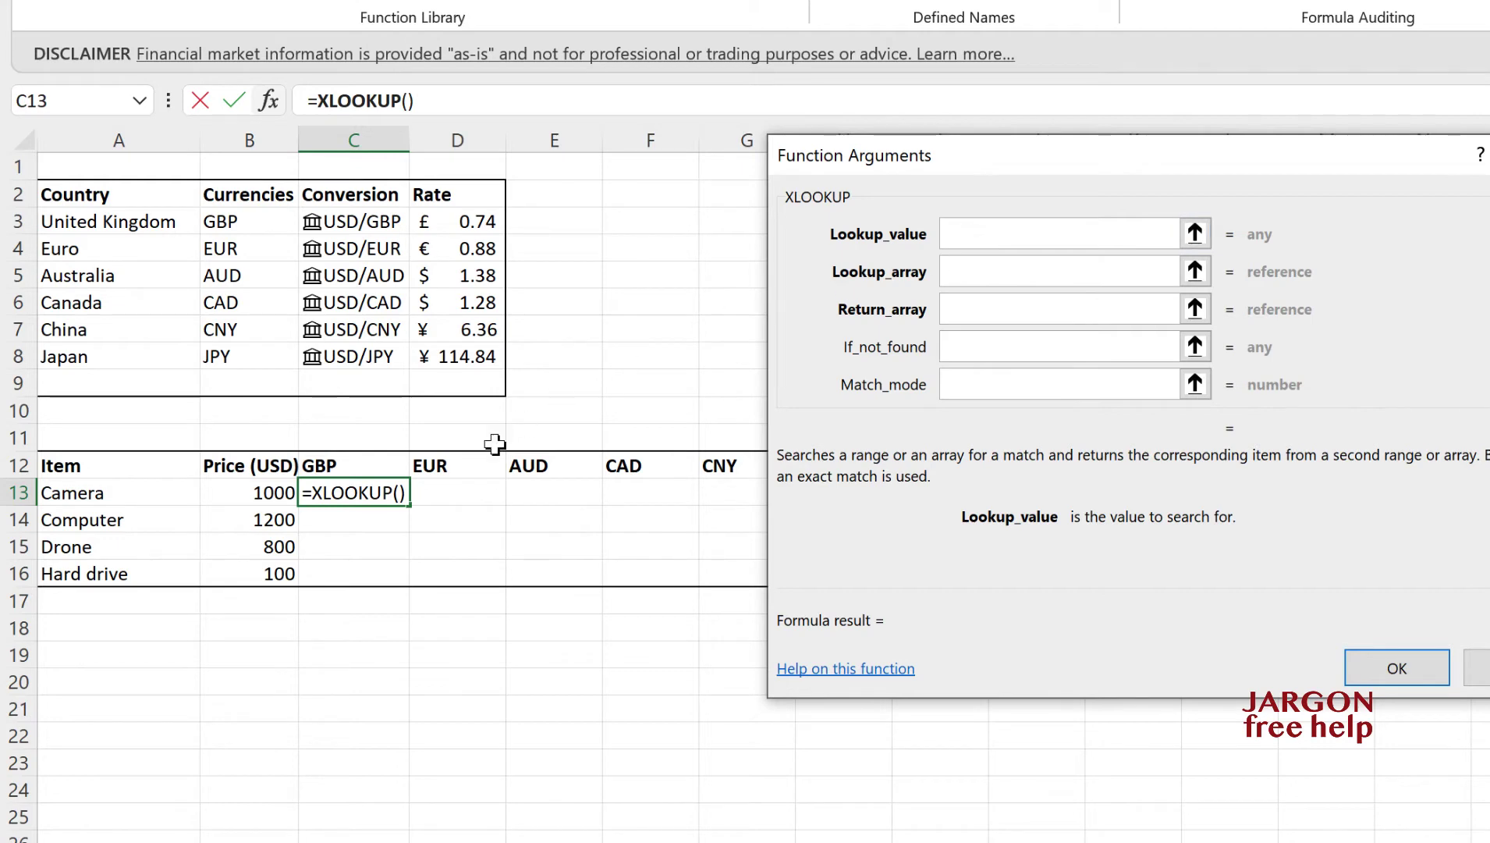
click(347, 467)
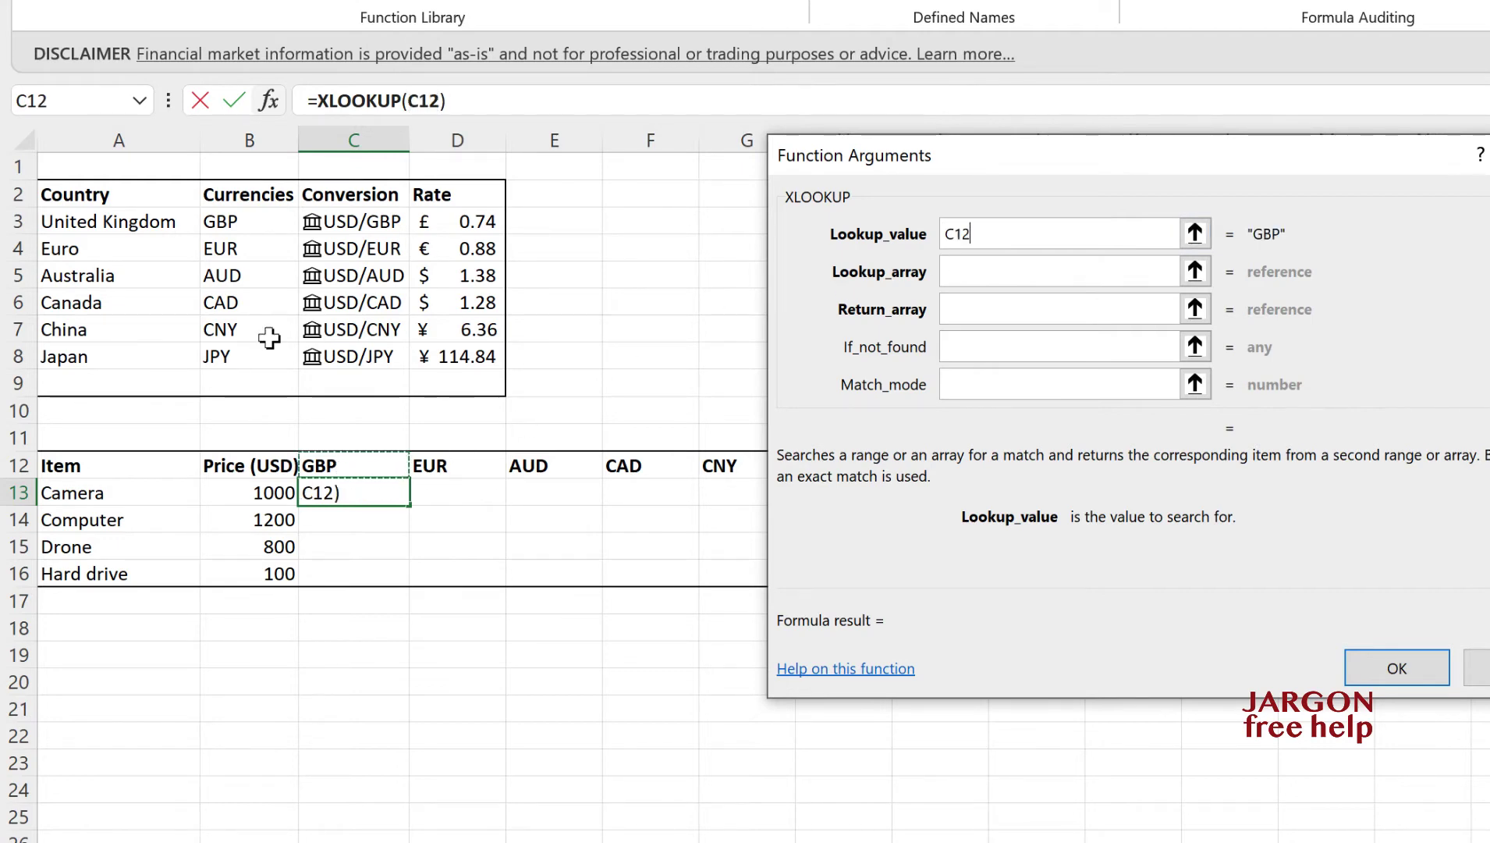
click(985, 271)
drag(233, 221, 241, 364)
click(991, 311)
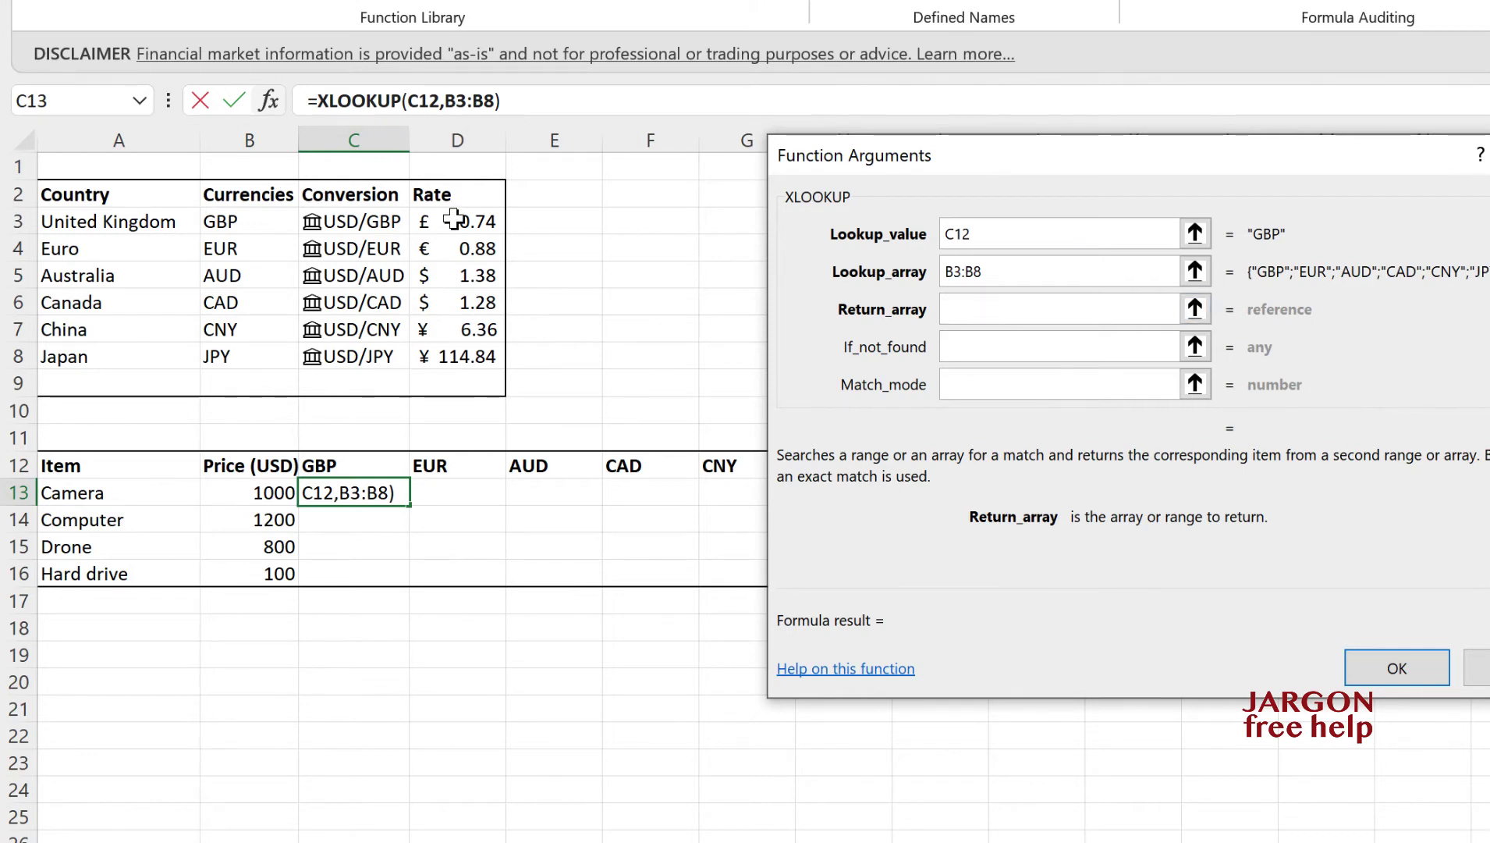
drag(453, 220, 476, 357)
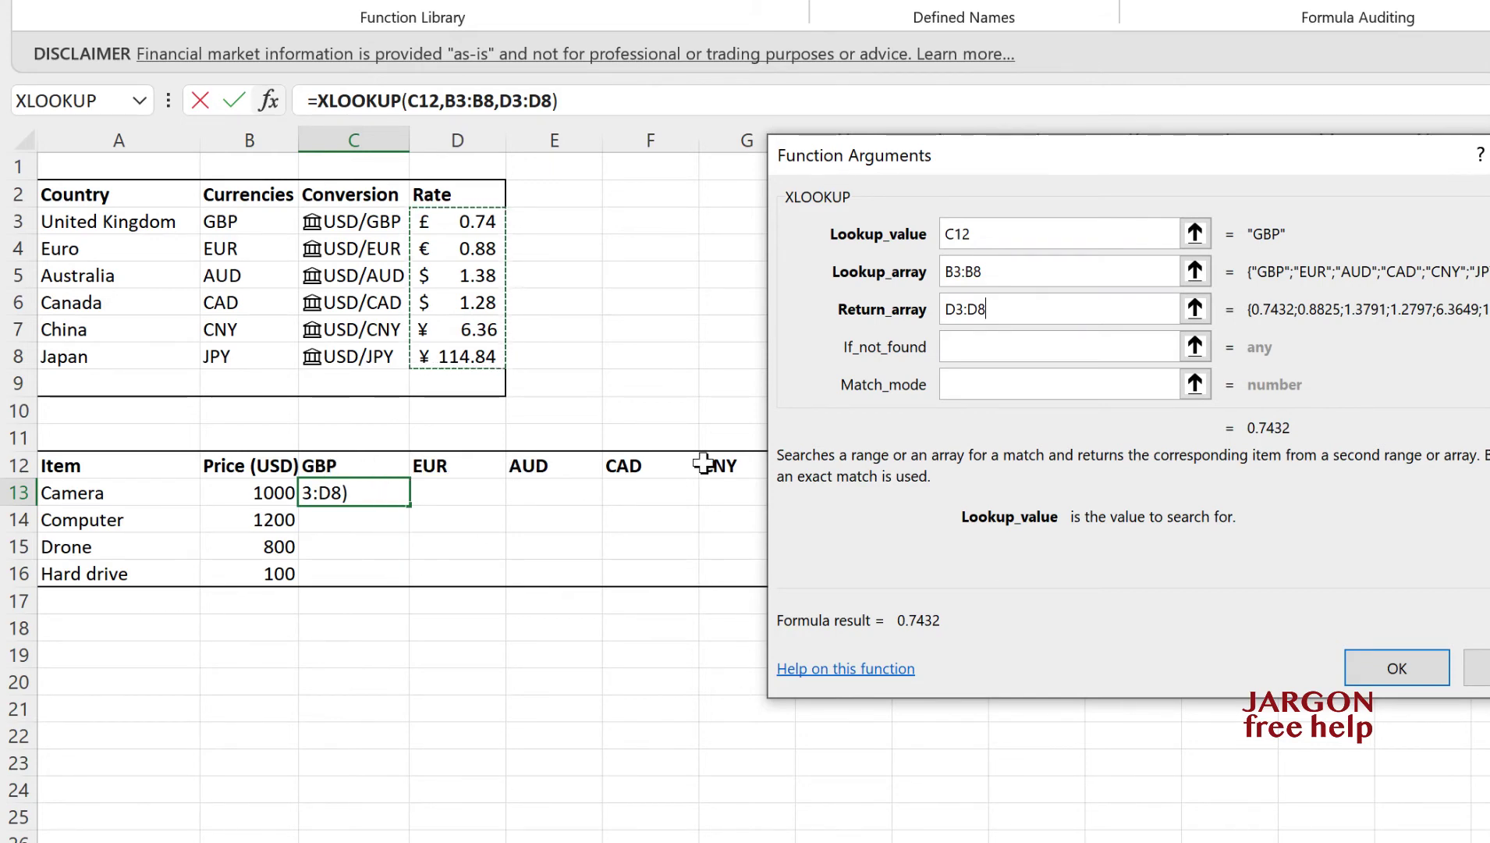
Lock the XLOOKUP lookup value as C$12 and the lookup array as $B$3:$B$8.
click(955, 234)
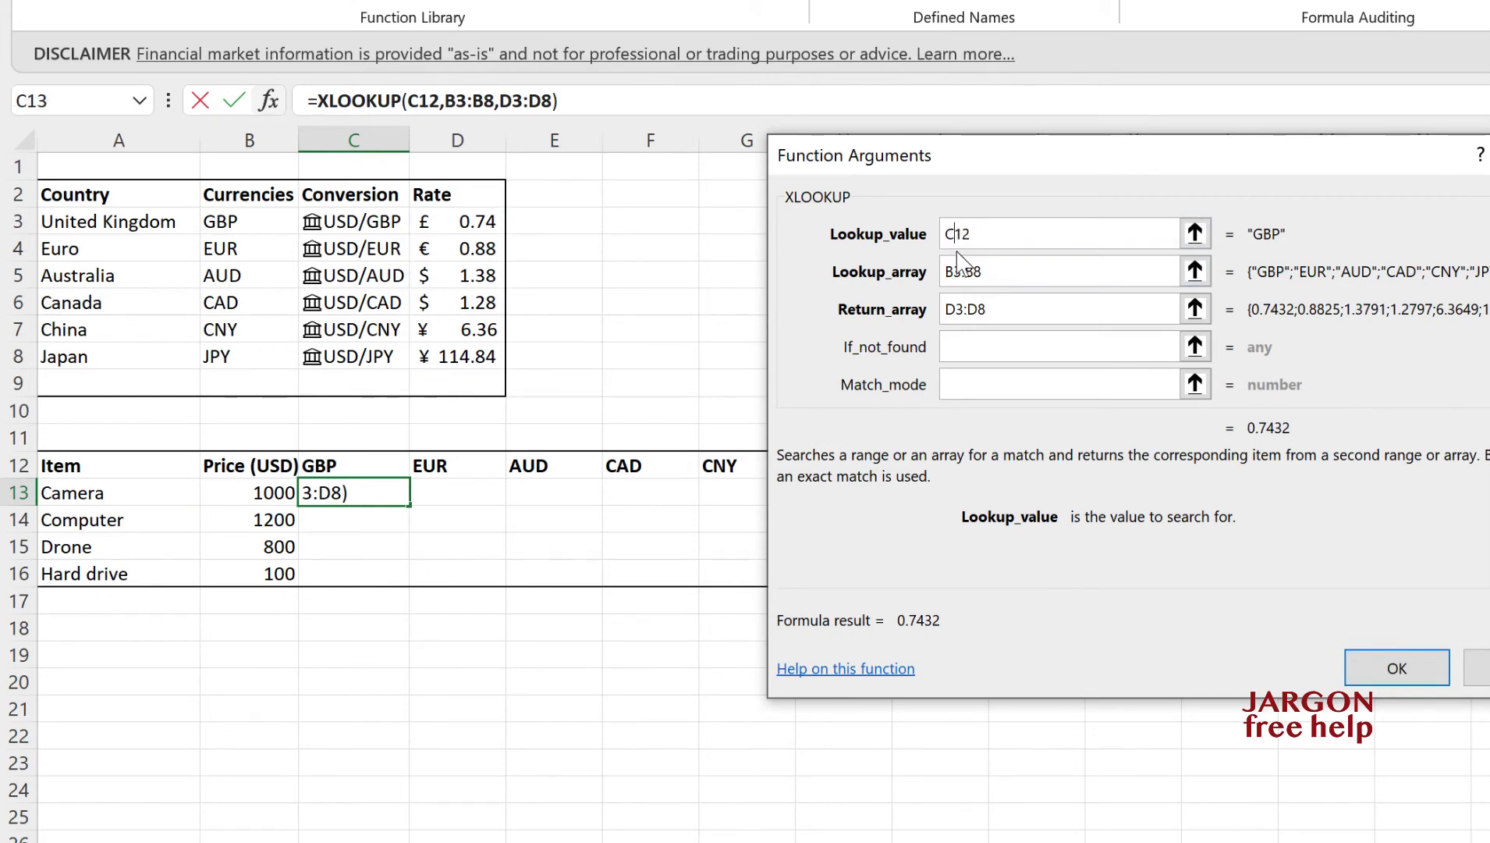
text($)
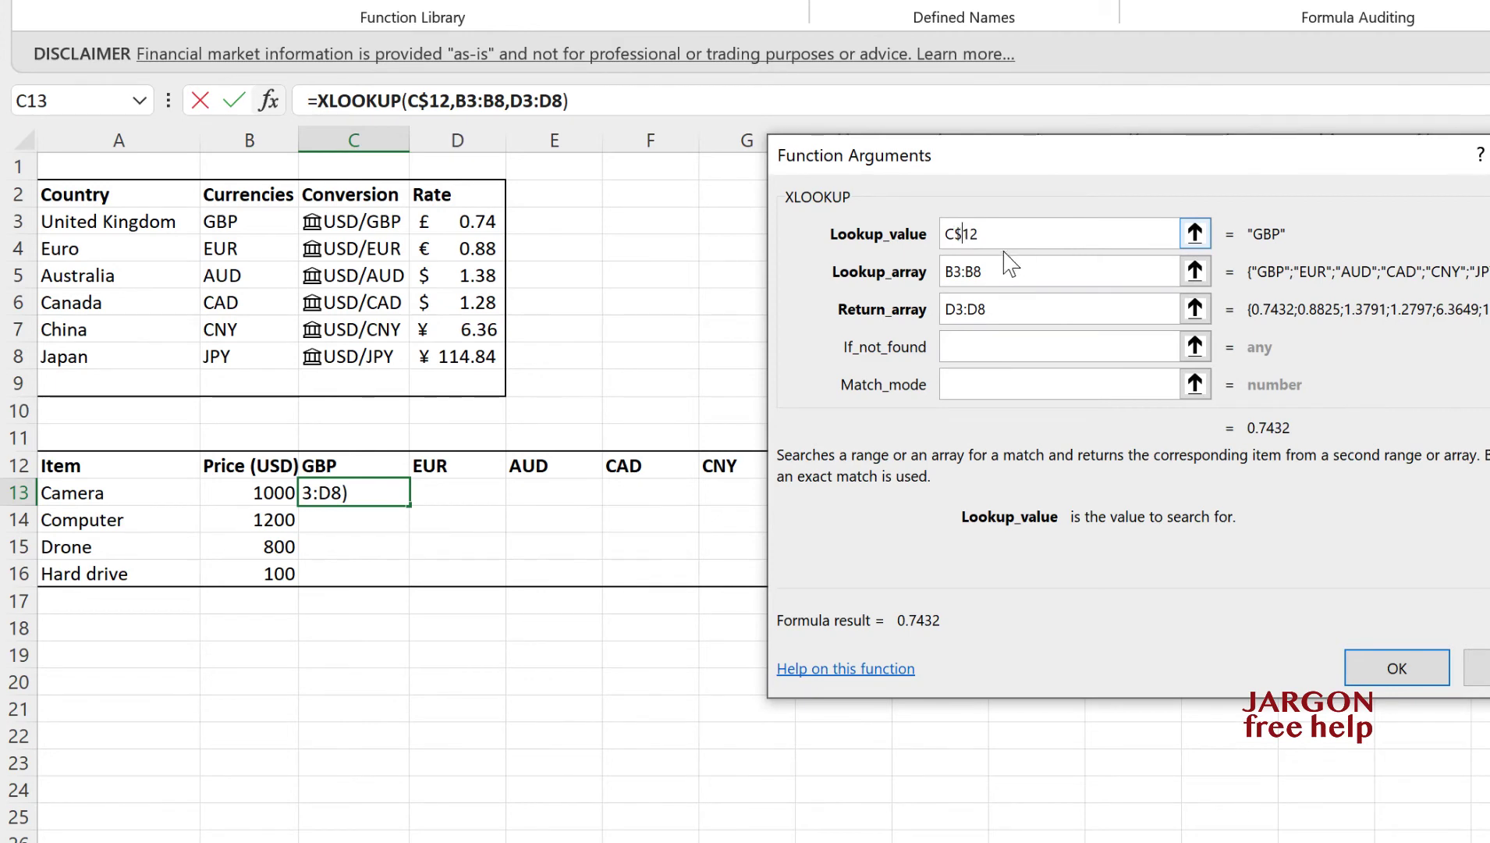
click(1006, 270)
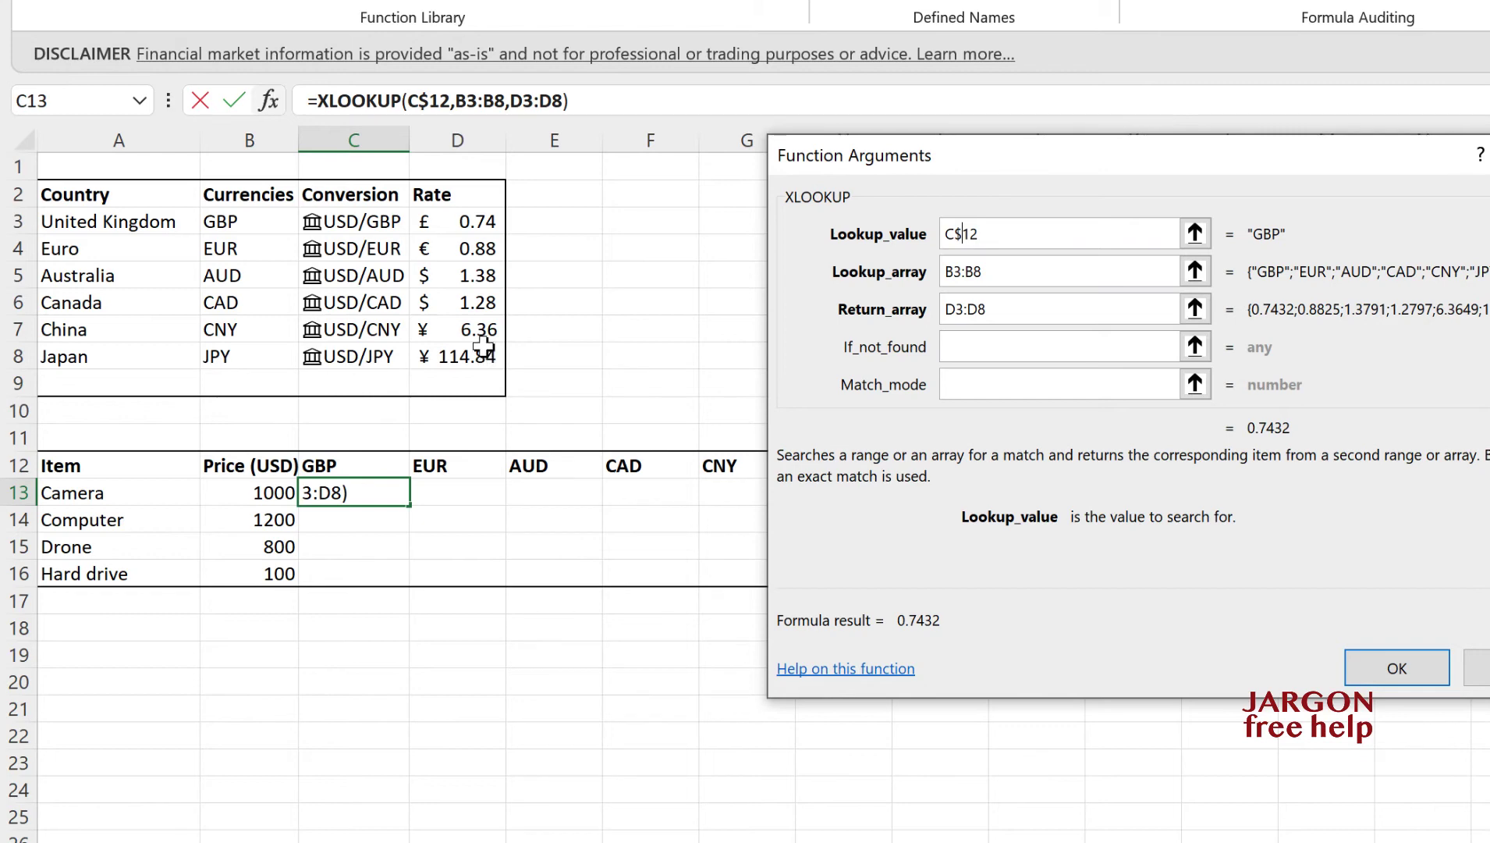
click(947, 270)
text($)
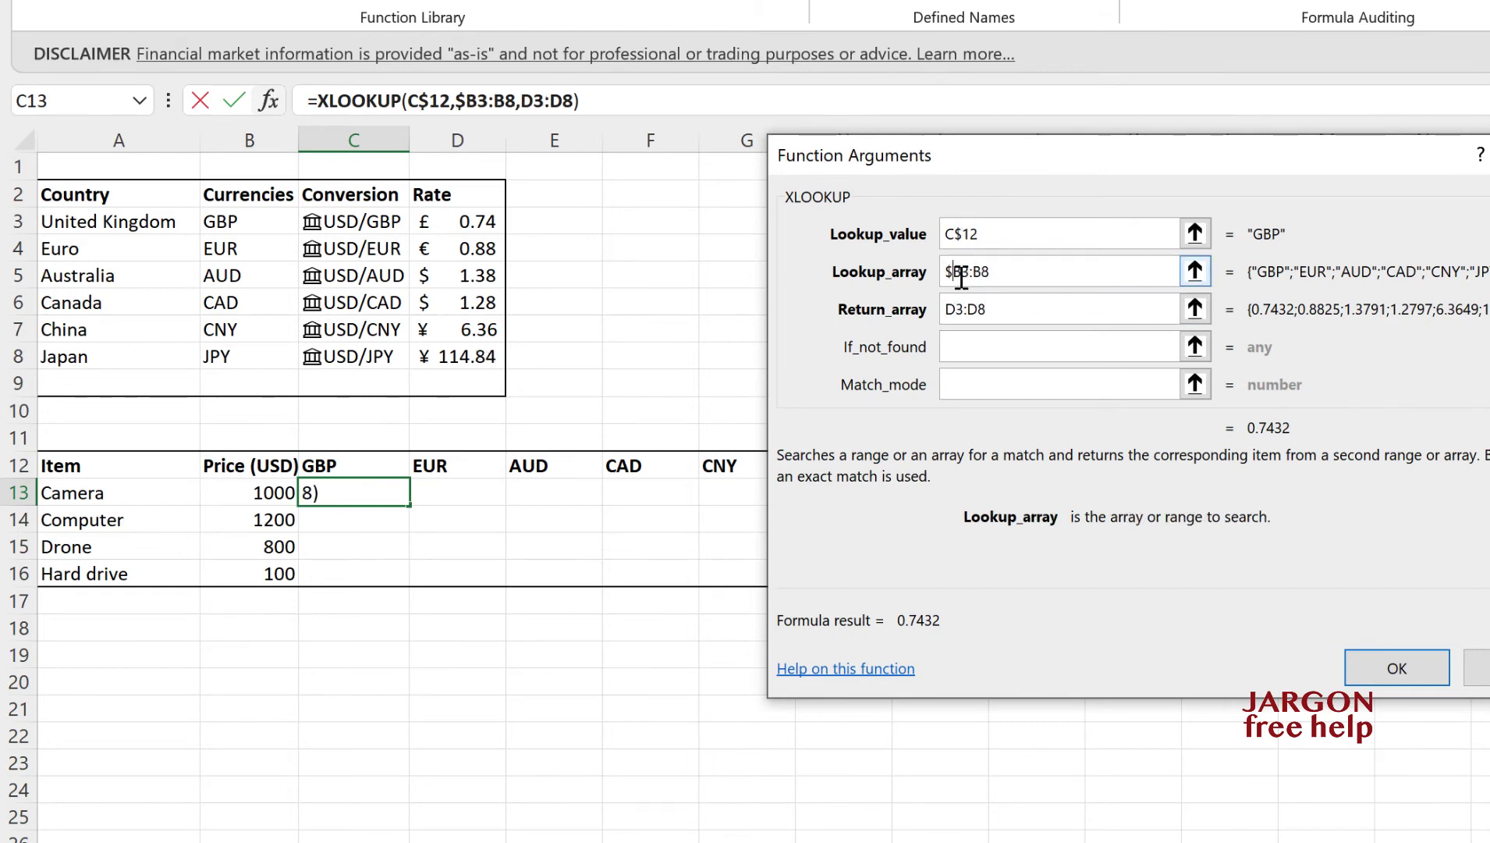
click(962, 272)
text($)
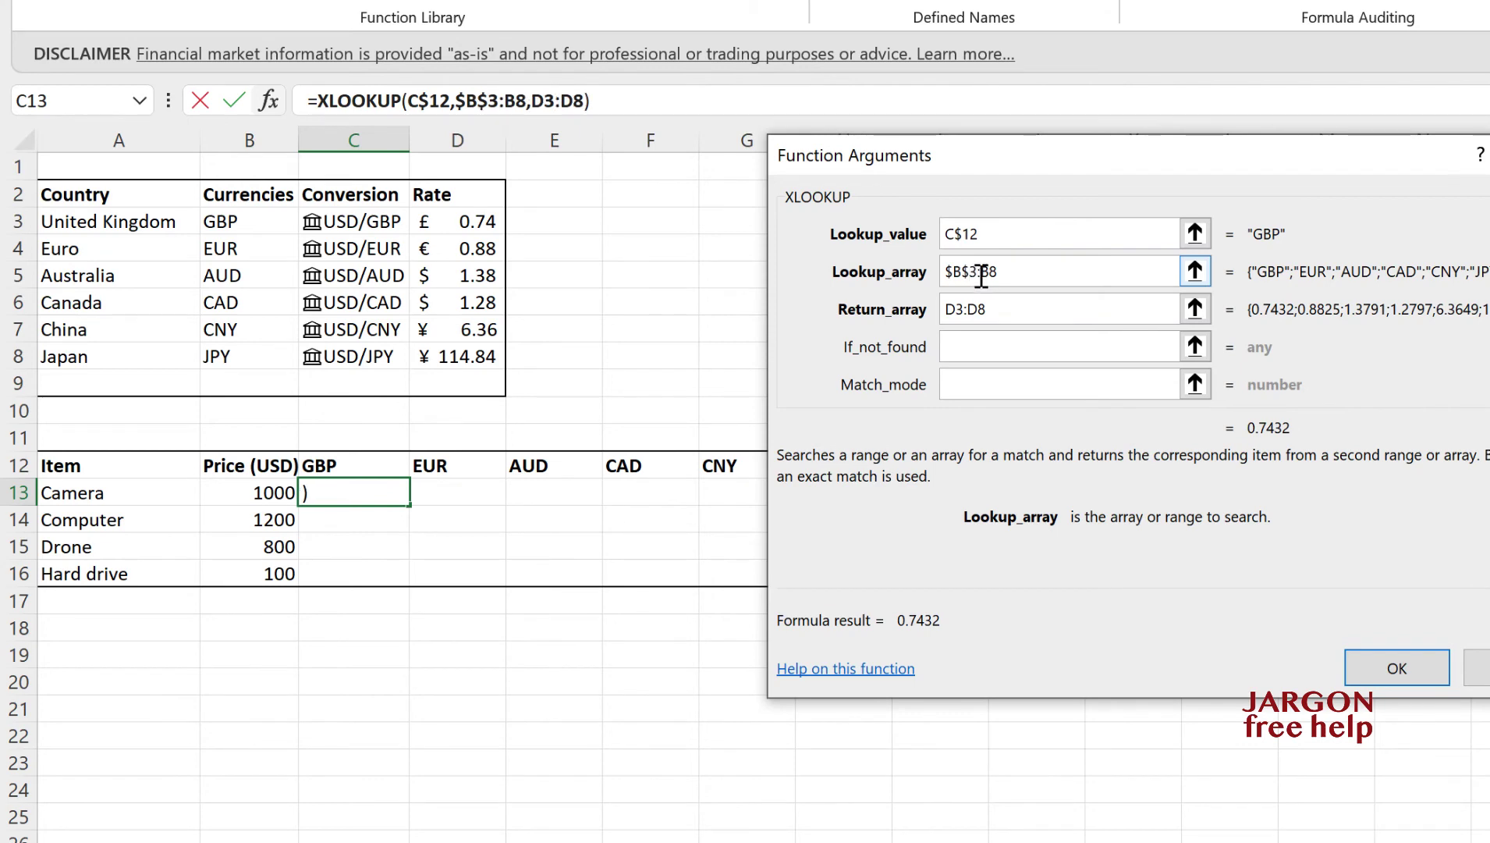
key(Right)
key(Right)
text($)
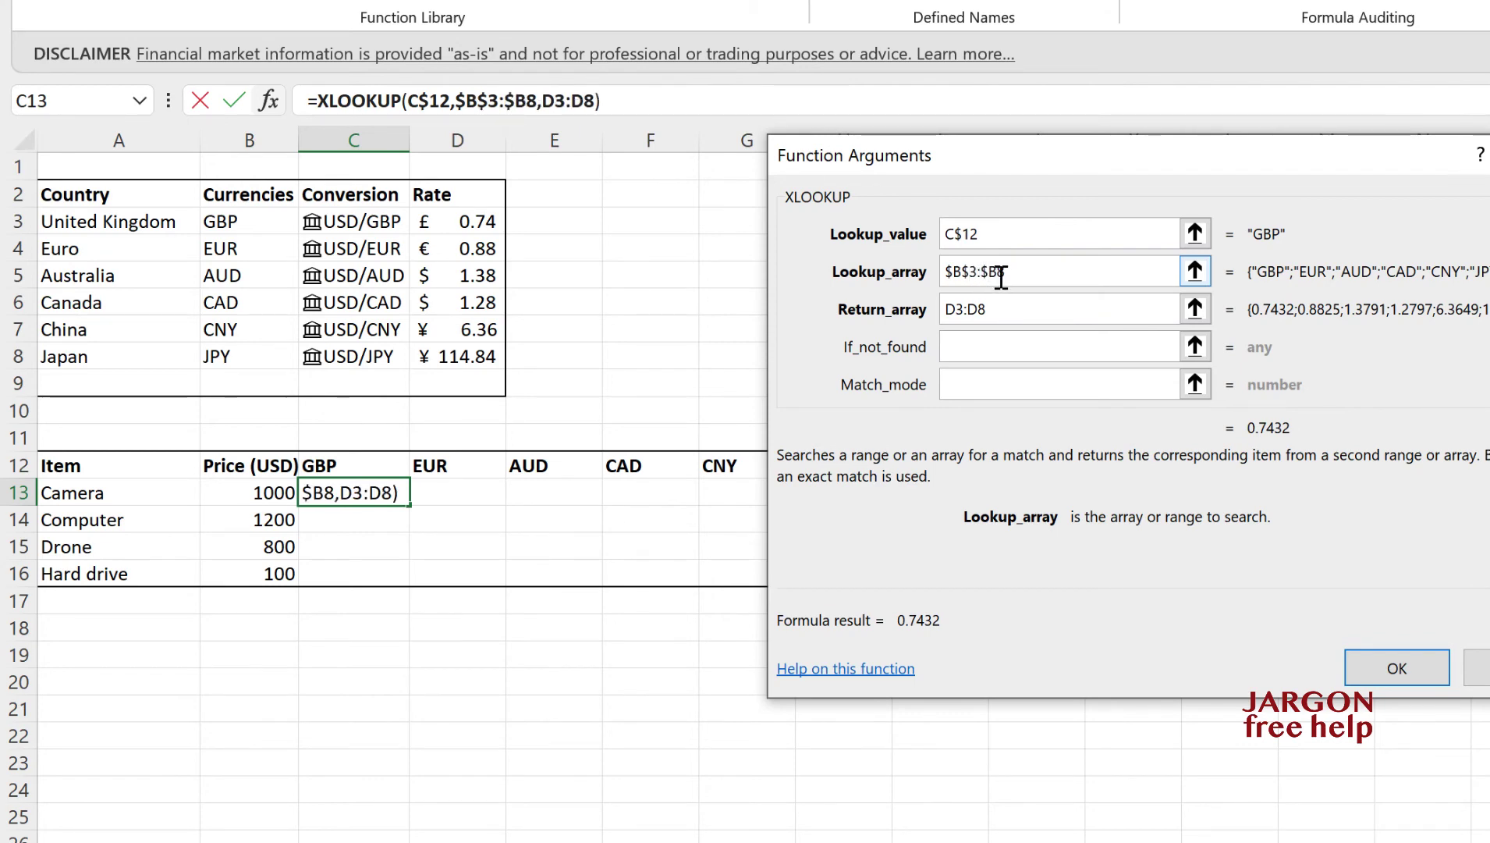
key(Right)
text($)
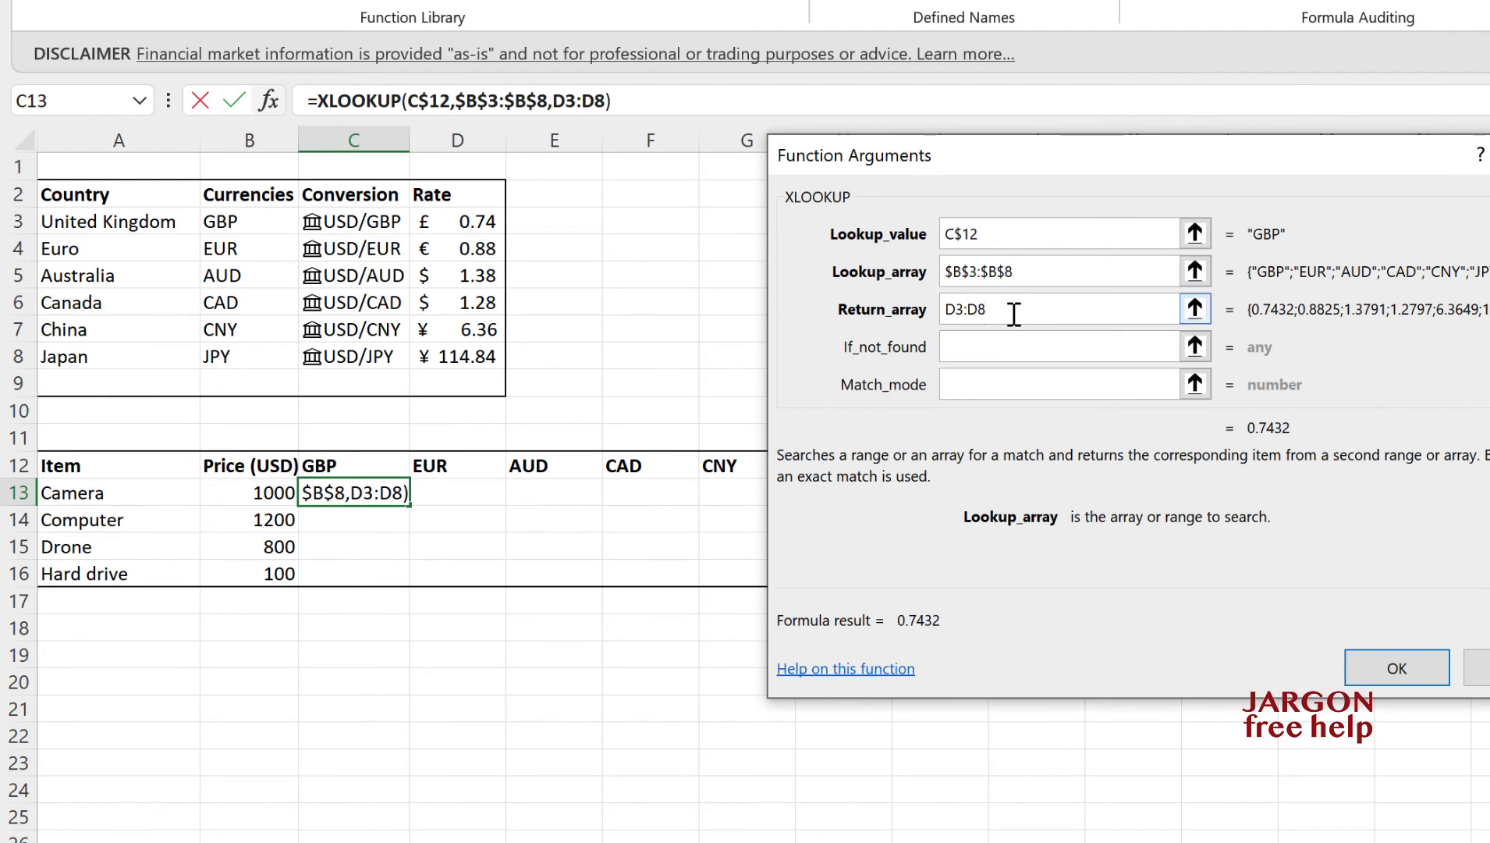
Lock the return array as $D$3:$D$8 and confirm the XLOOKUP formula in C13.
click(1013, 312)
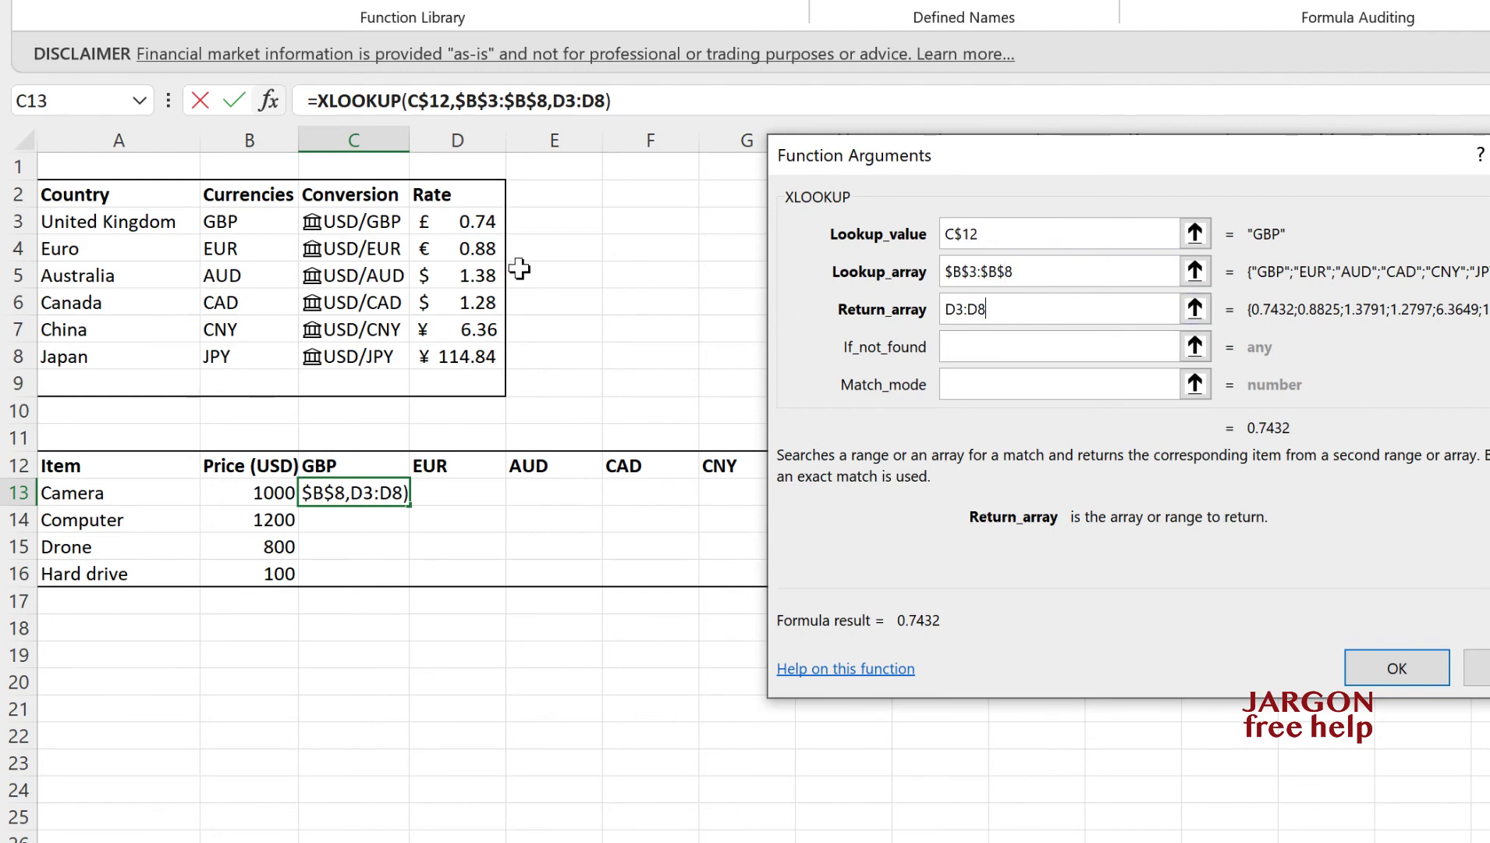
click(947, 310)
text($)
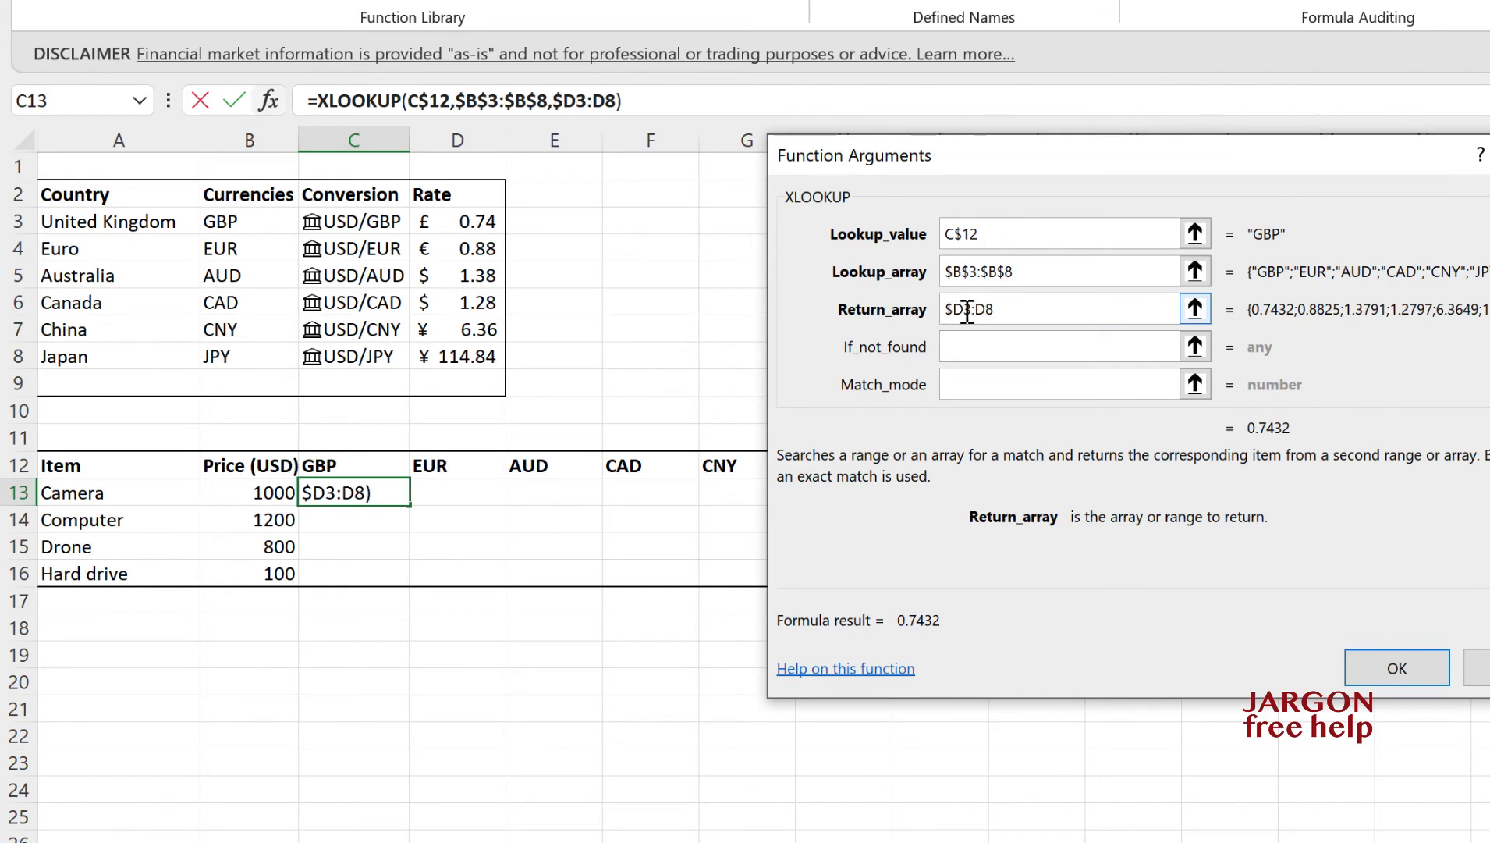
click(963, 310)
text($)
click(982, 310)
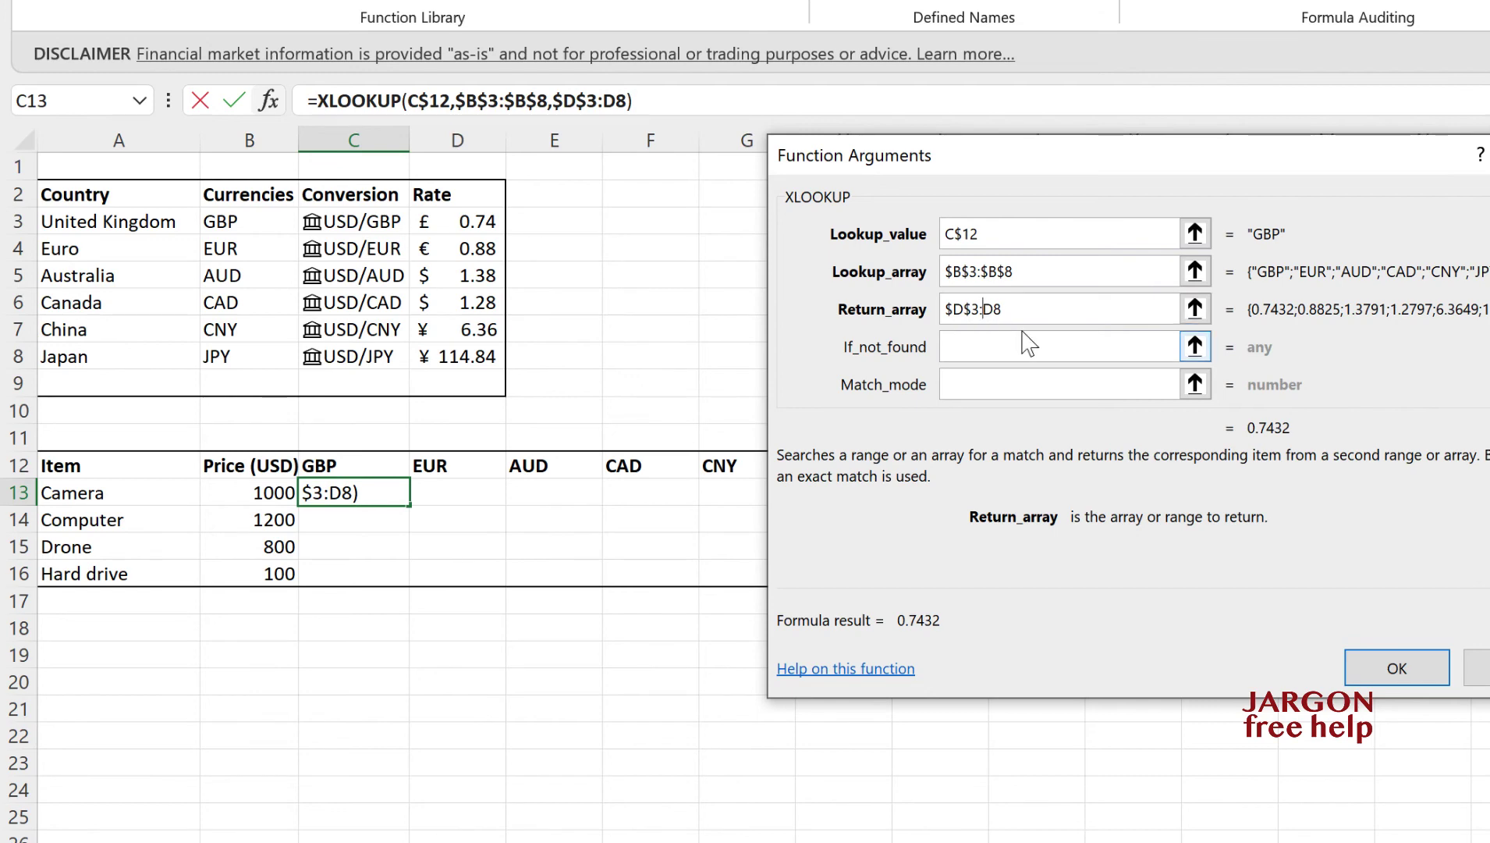
text($D$)
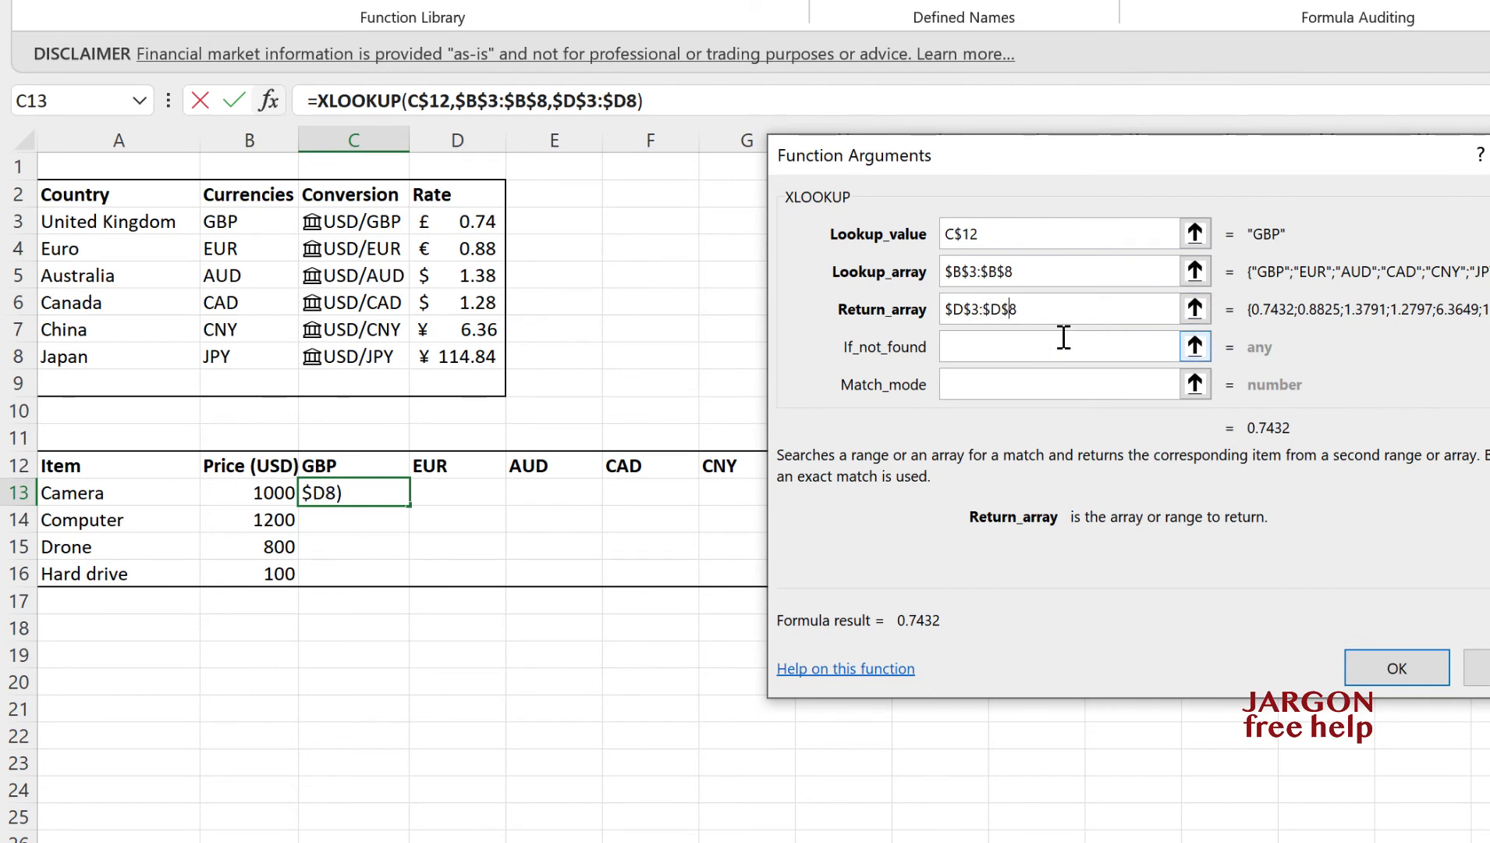
key(Right)
text($)
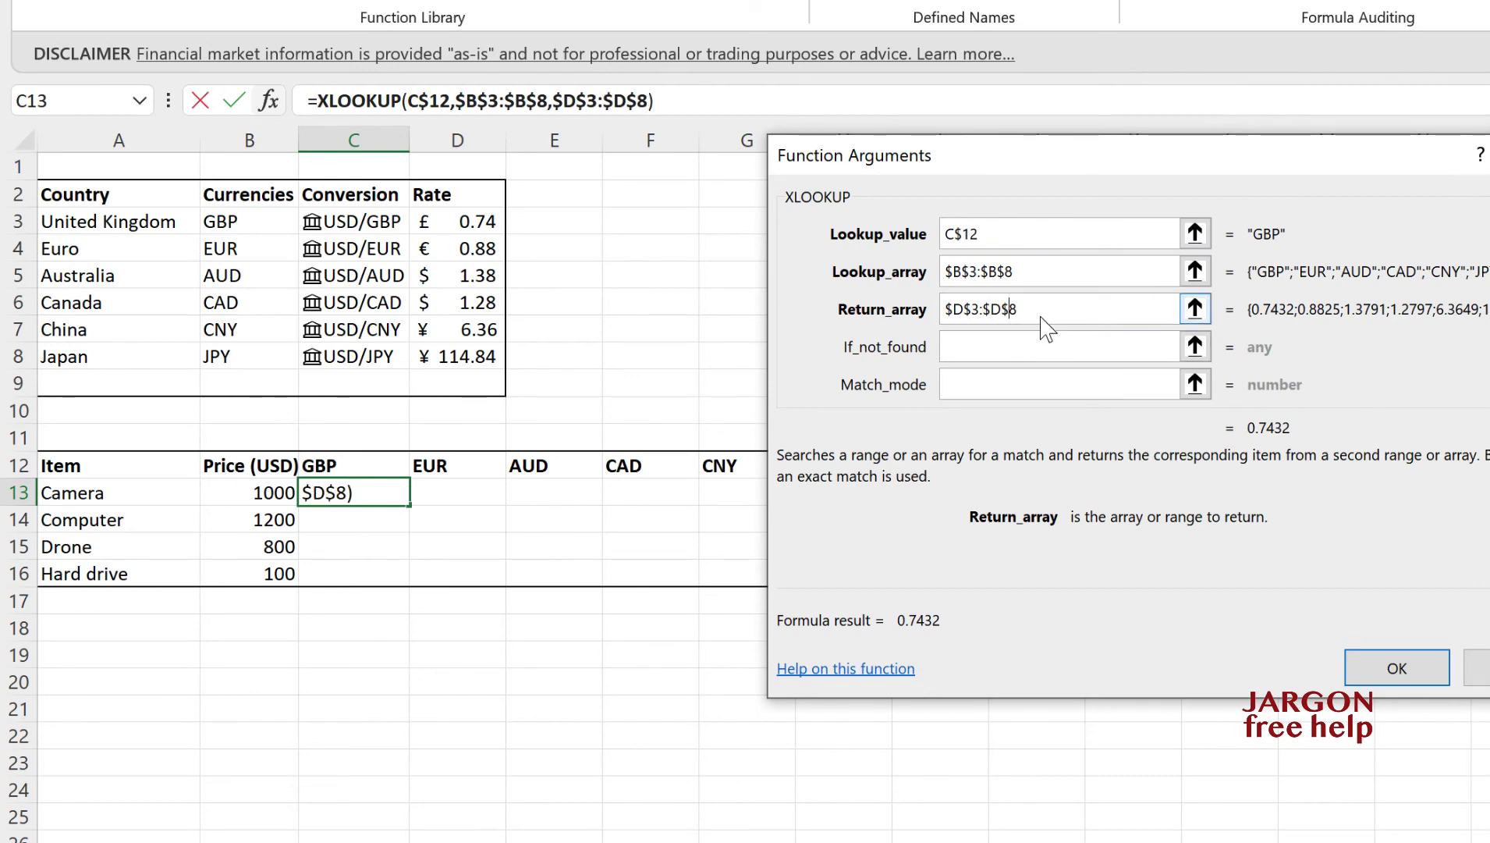
click(1408, 676)
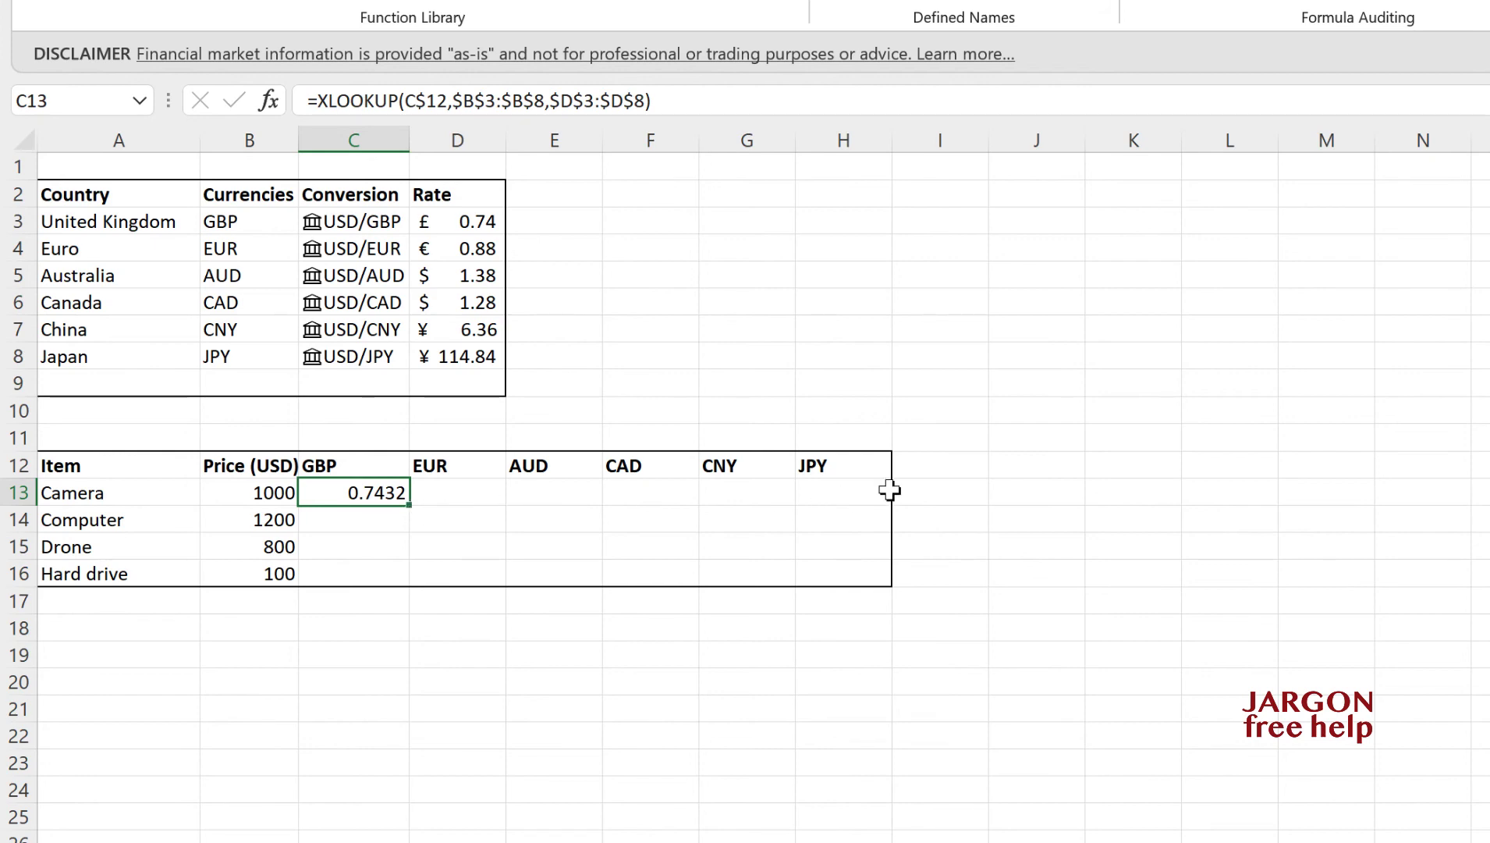
Multiply C13's XLOOKUP rate by $B13, then fill the formula across C13:H16.
drag(407, 505, 857, 493)
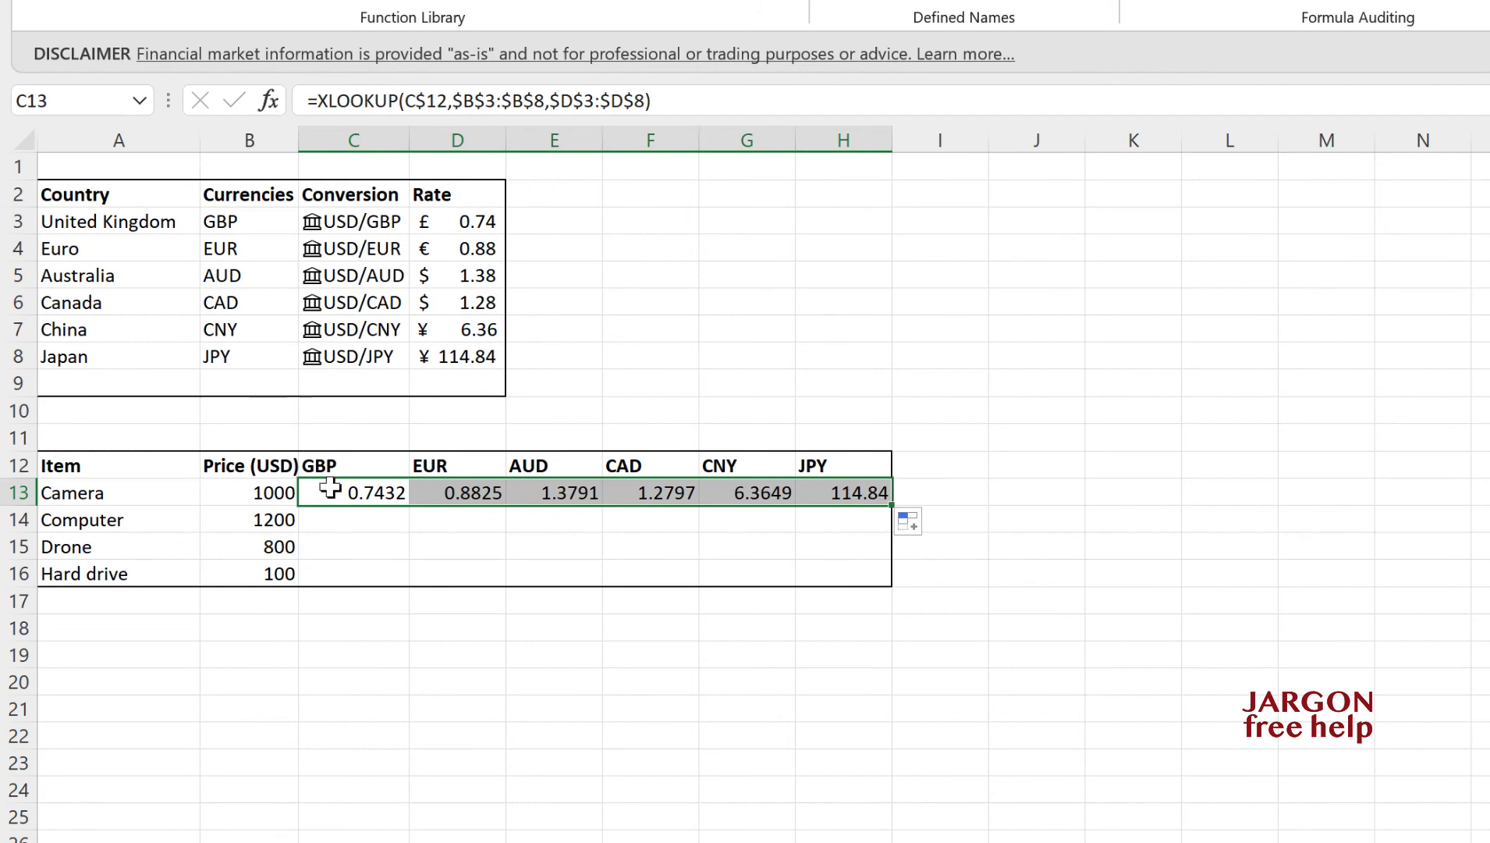
key(ctrl+z)
click(712, 102)
text(*)
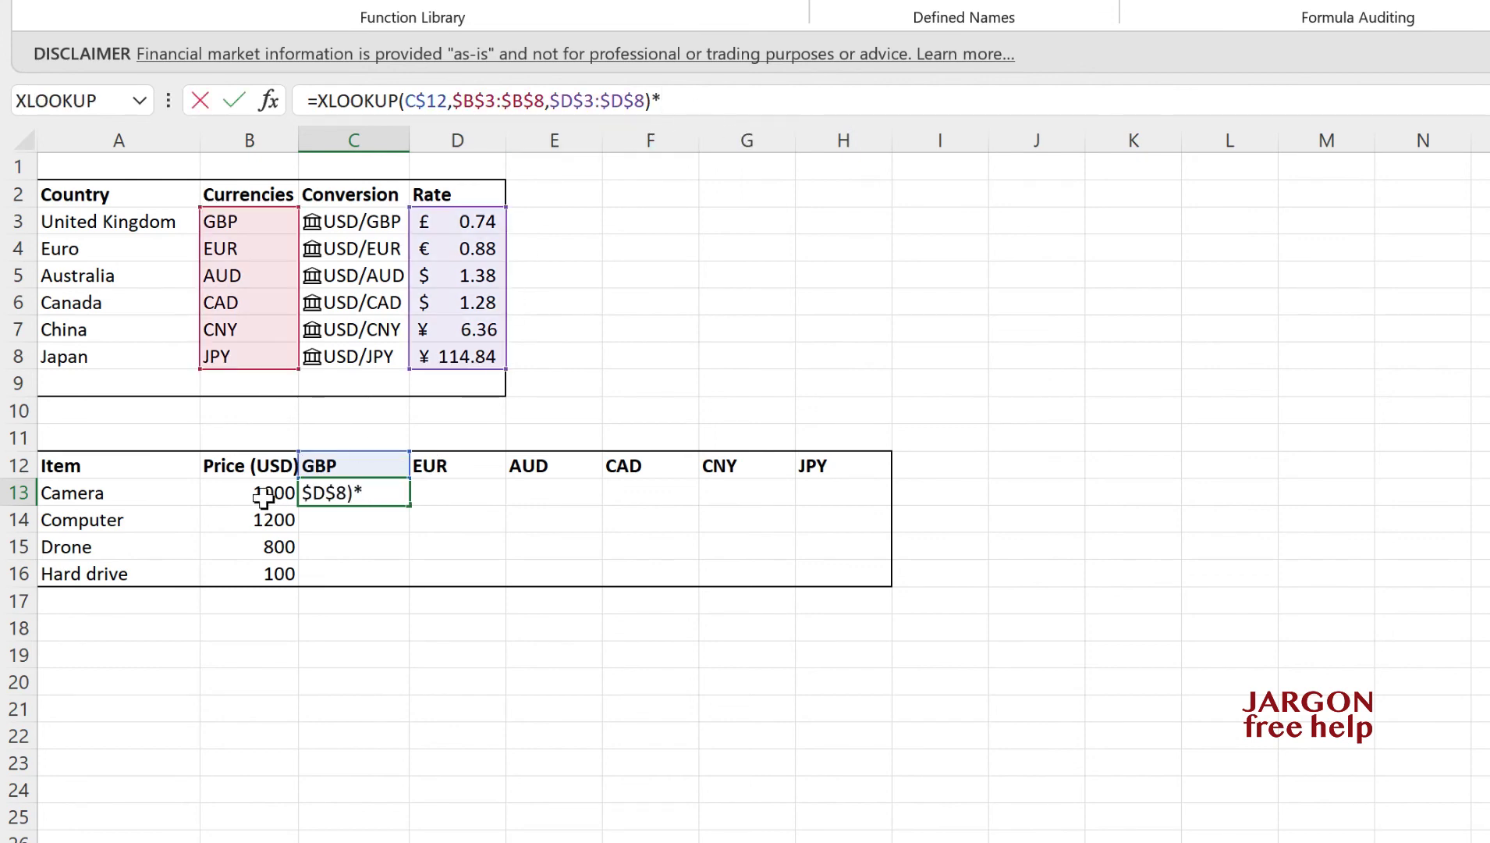
click(253, 494)
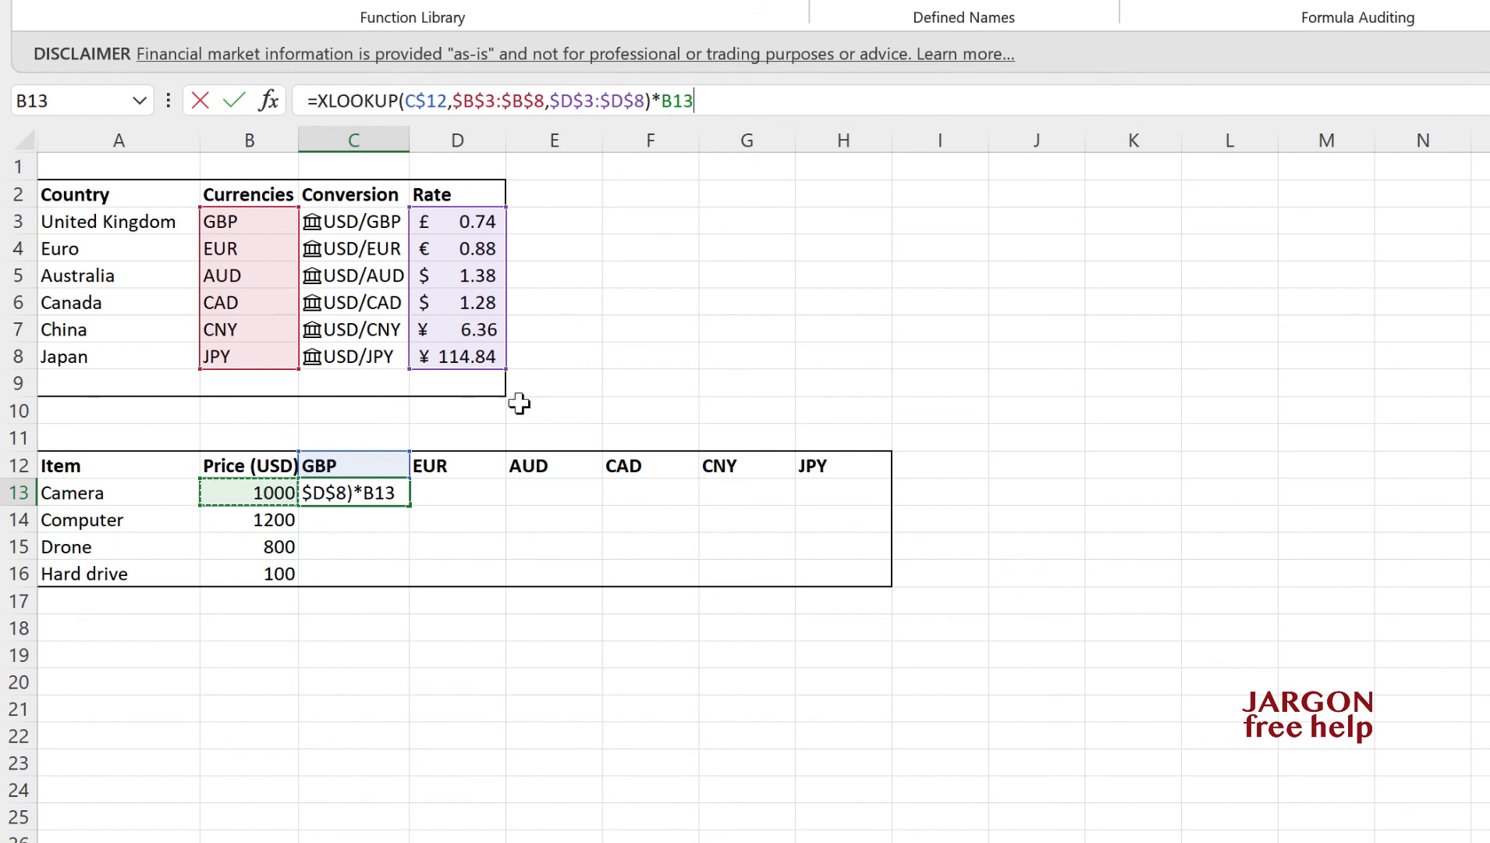
click(664, 99)
text($)
key(Return)
click(373, 495)
drag(409, 506, 902, 589)
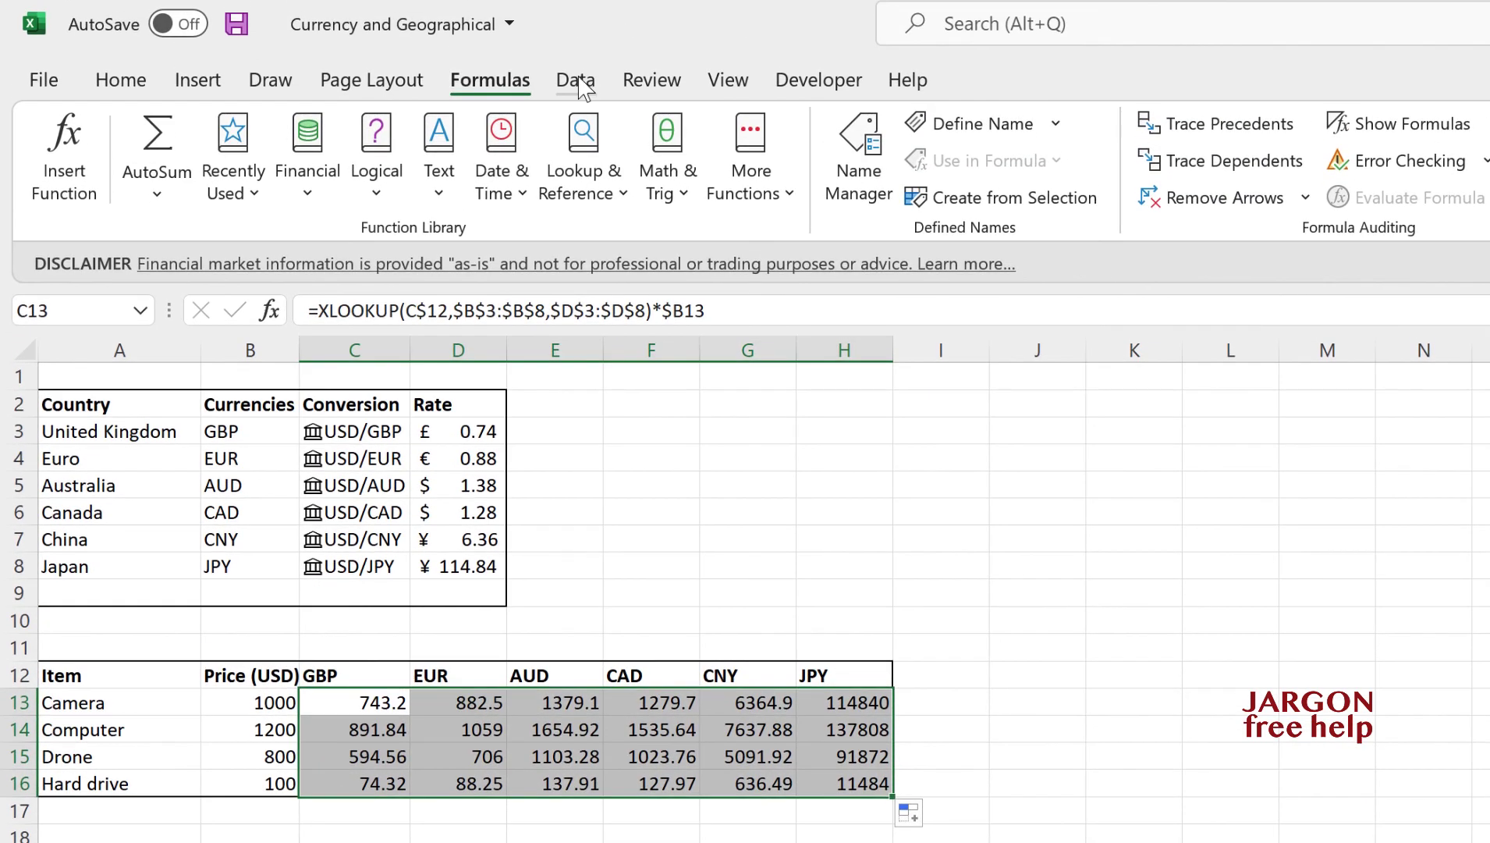
Refresh All on the Data tab to update the live Currencies rates.
click(578, 81)
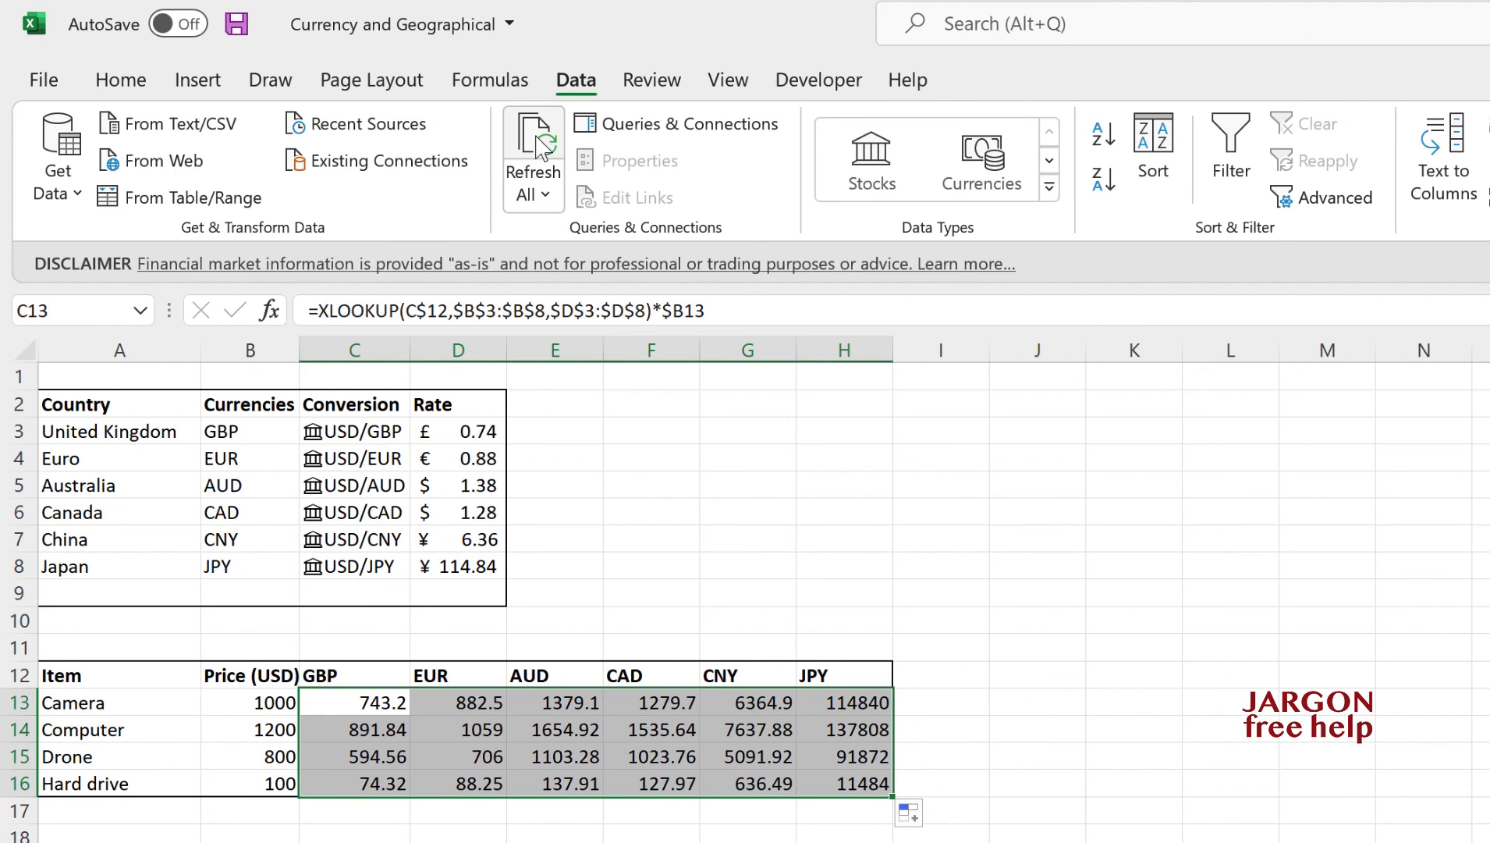
click(538, 147)
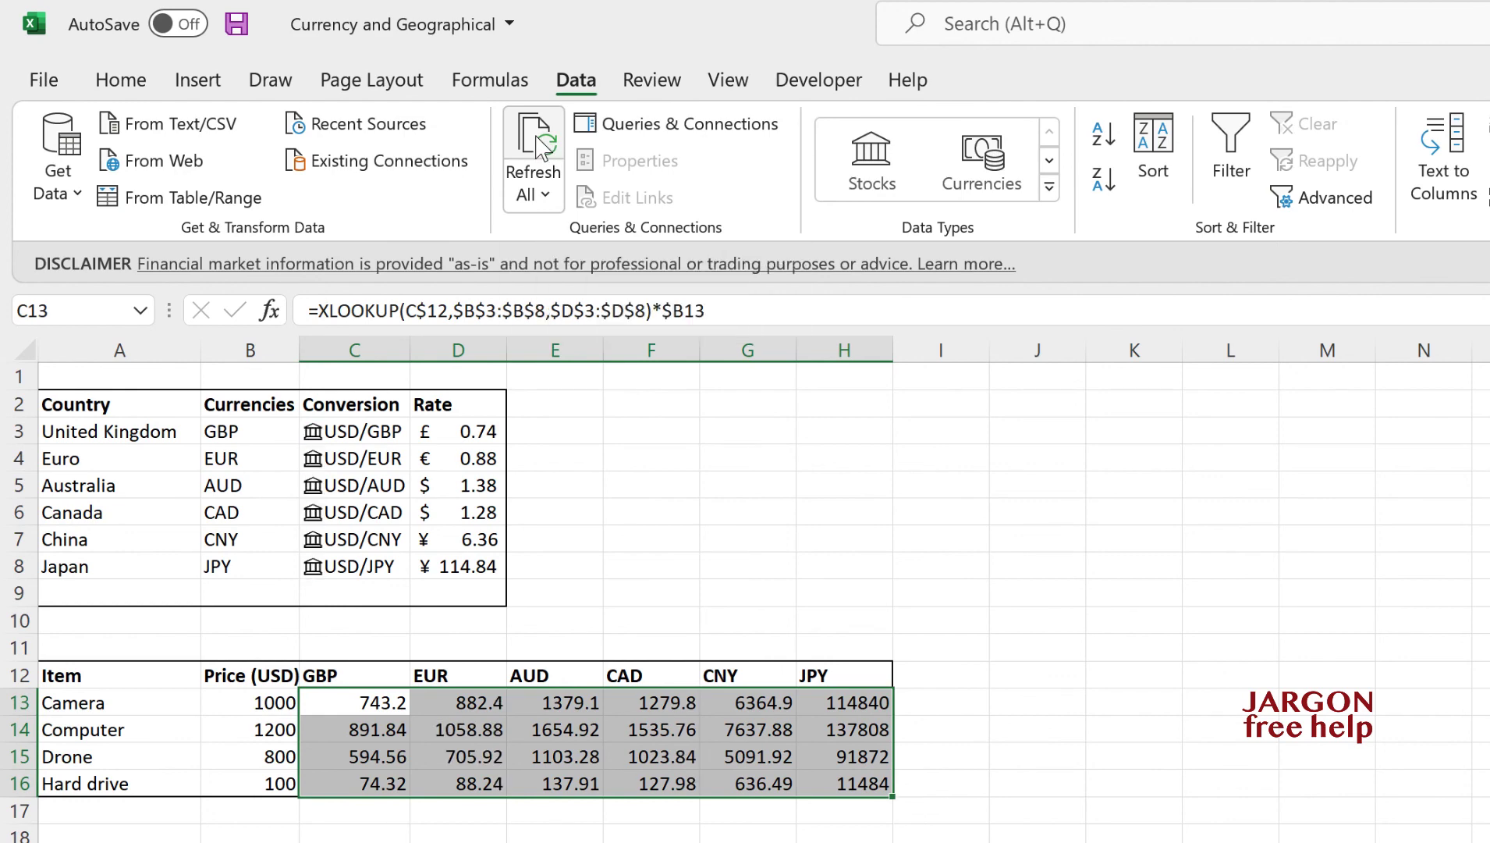